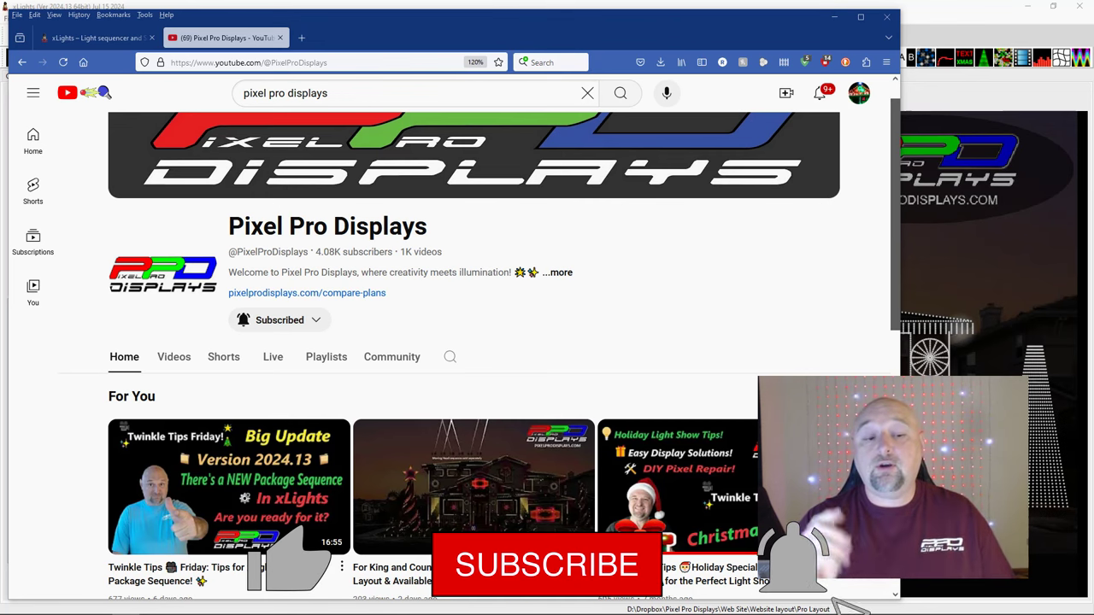
# Show the xLights.org page and scroll through the 2024.14 Current Release changelog.
pyautogui.moveTo(155, 467)
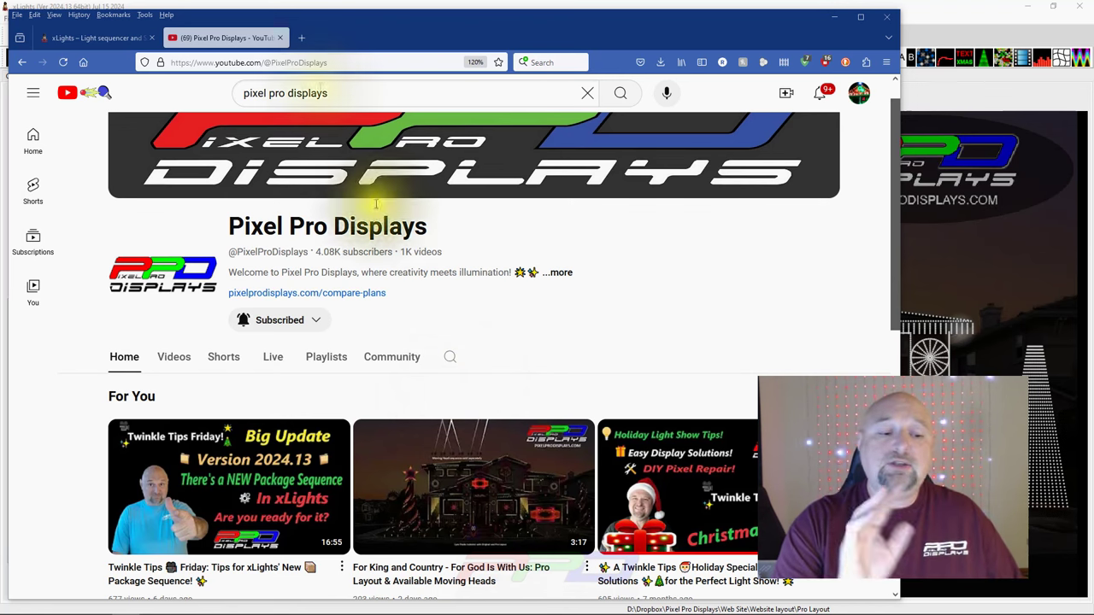
pyautogui.moveTo(298, 470)
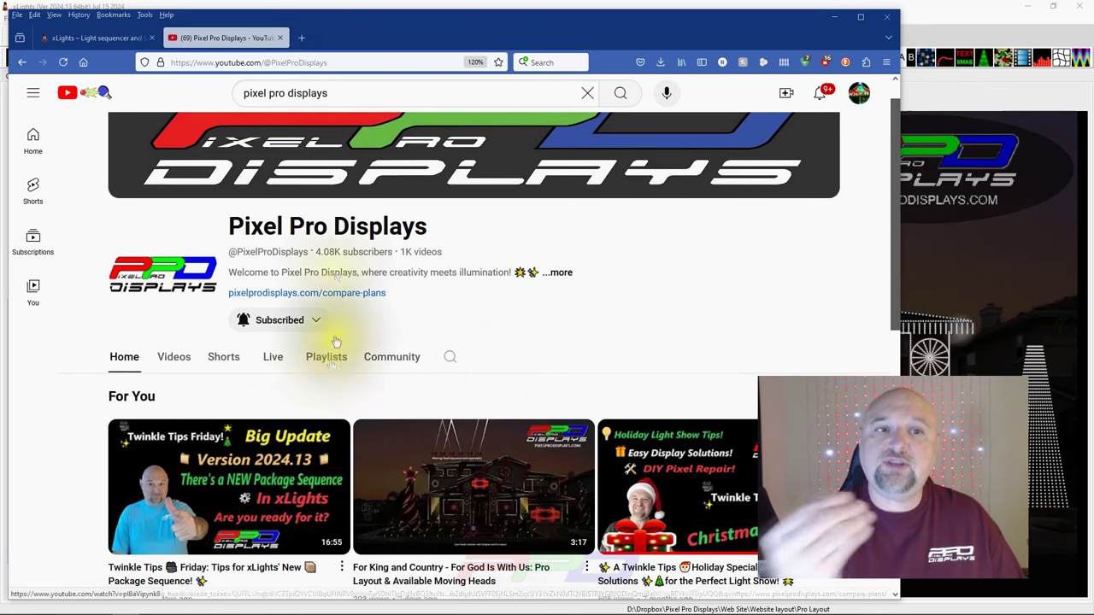
pyautogui.click(119, 43)
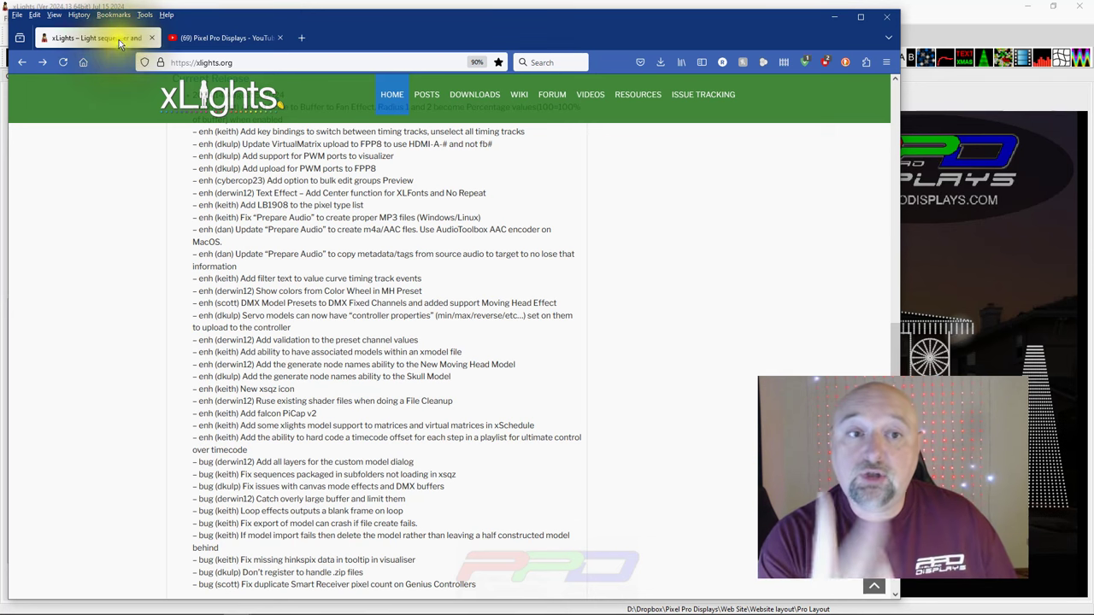
pyautogui.scroll(6, 231, 385)
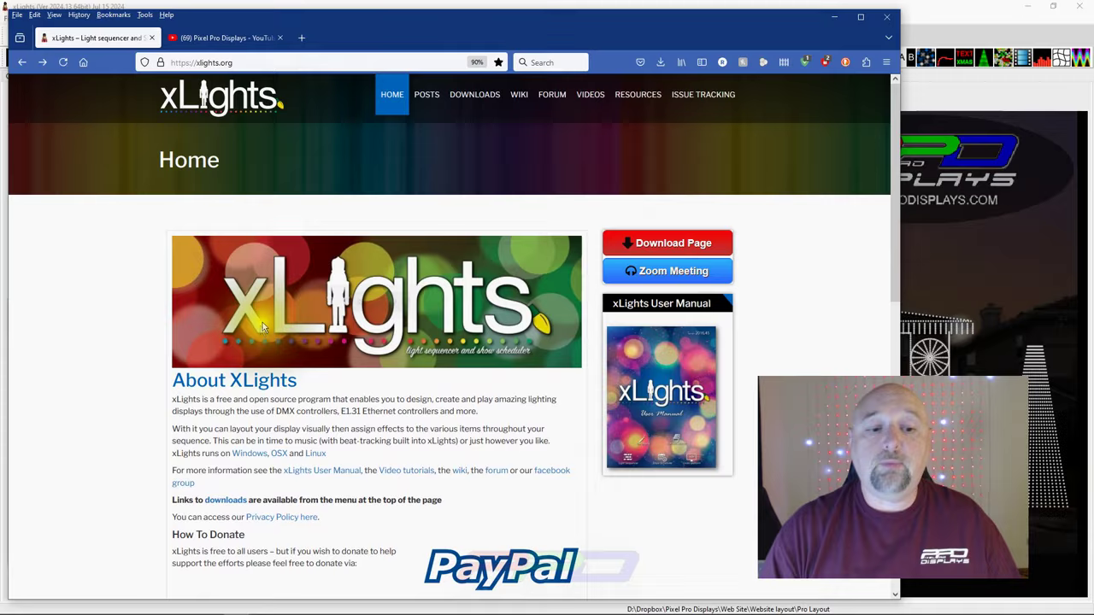
pyautogui.scroll(-6, 154, 363)
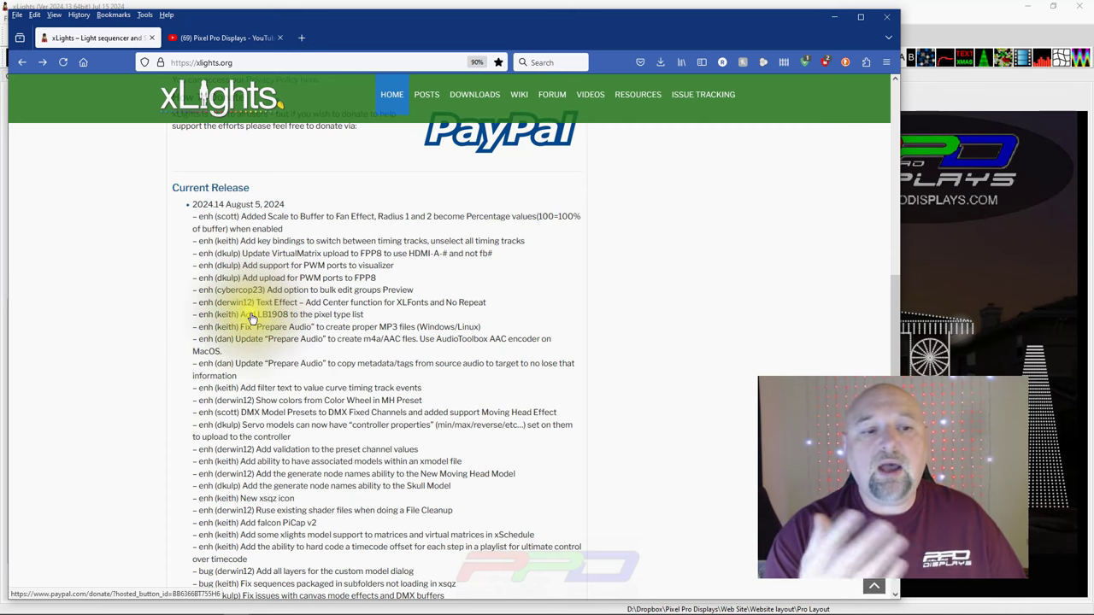
pyautogui.scroll(-5, 141, 323)
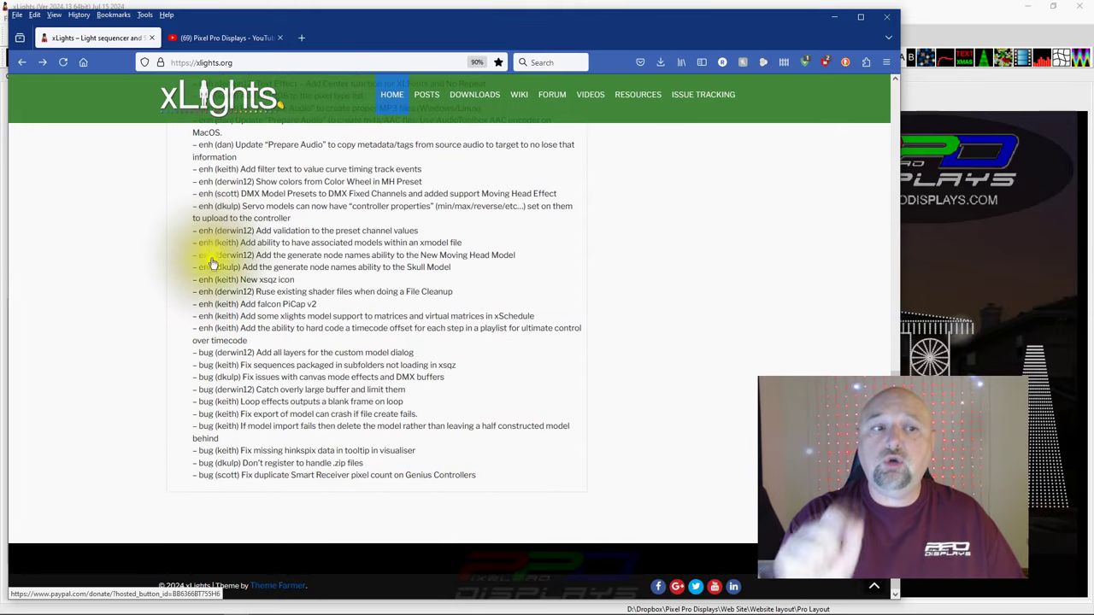
pyautogui.scroll(2, 229, 304)
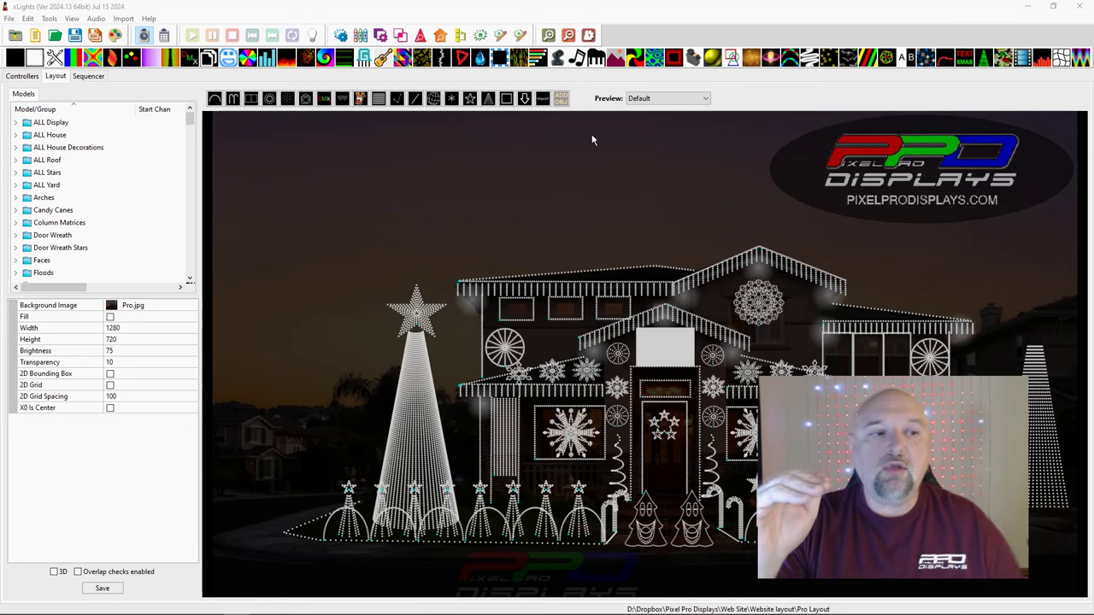
# Inspect the Arches and Candy Canes groups and widen the model list panel.
pyautogui.click(38, 197)
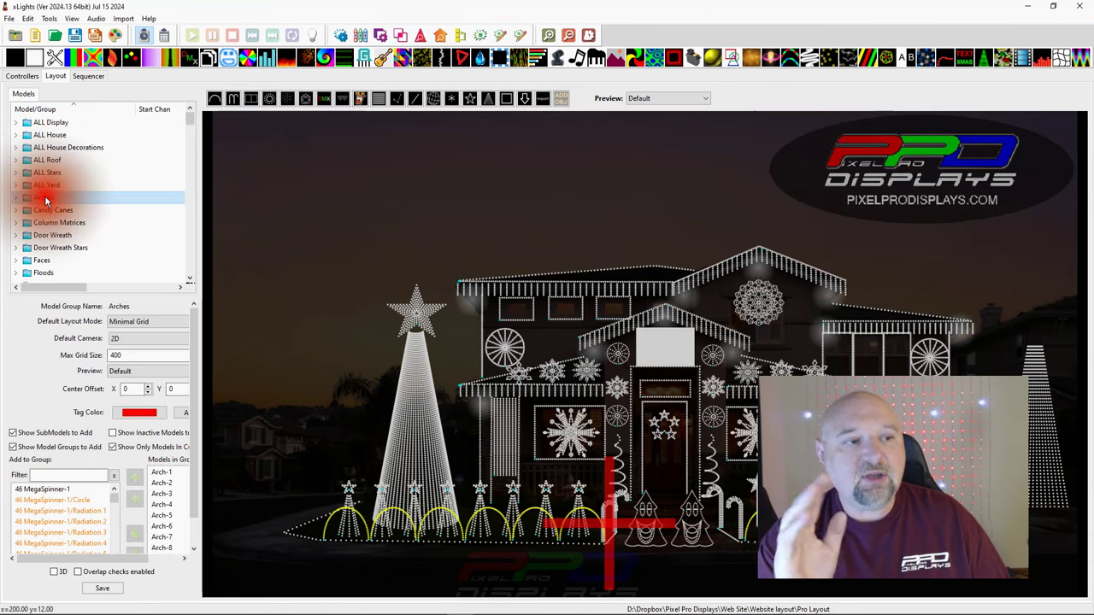
pyautogui.scroll(-6, 74, 222)
pyautogui.scroll(5, 70, 222)
pyautogui.scroll(2, 70, 220)
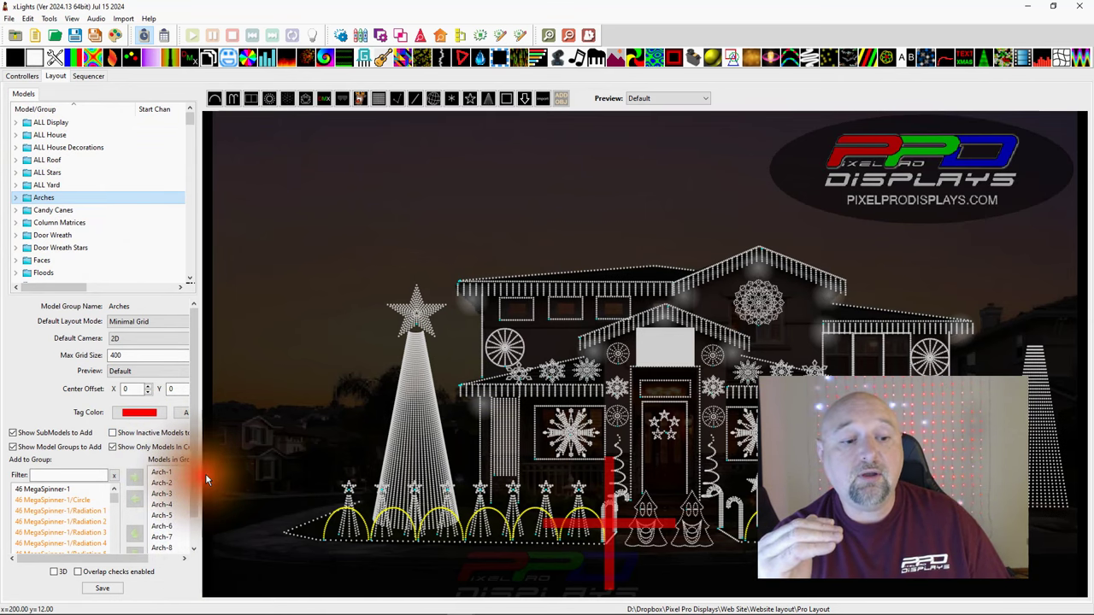
pyautogui.moveTo(205, 473); pyautogui.dragTo(301, 473)
pyautogui.click(69, 212)
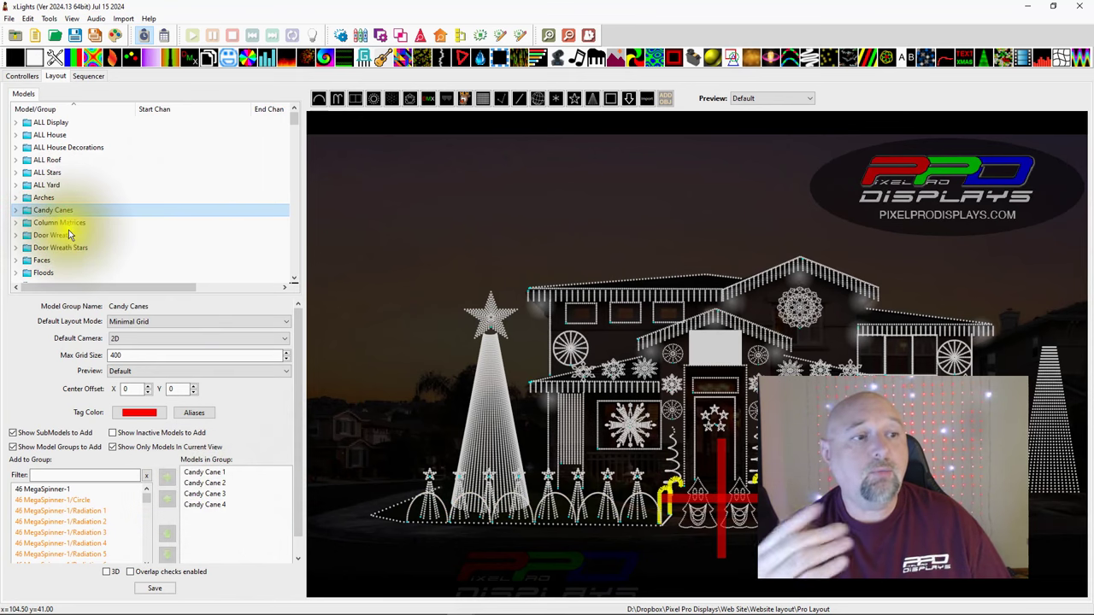
pyautogui.scroll(-8, 62, 240)
pyautogui.scroll(5, 68, 220)
# Check members of the PPD Wreath Center Rings, DiamondArms, Outer Diamonds and Petals groups, then open the Sequencer.
pyautogui.click(68, 210)
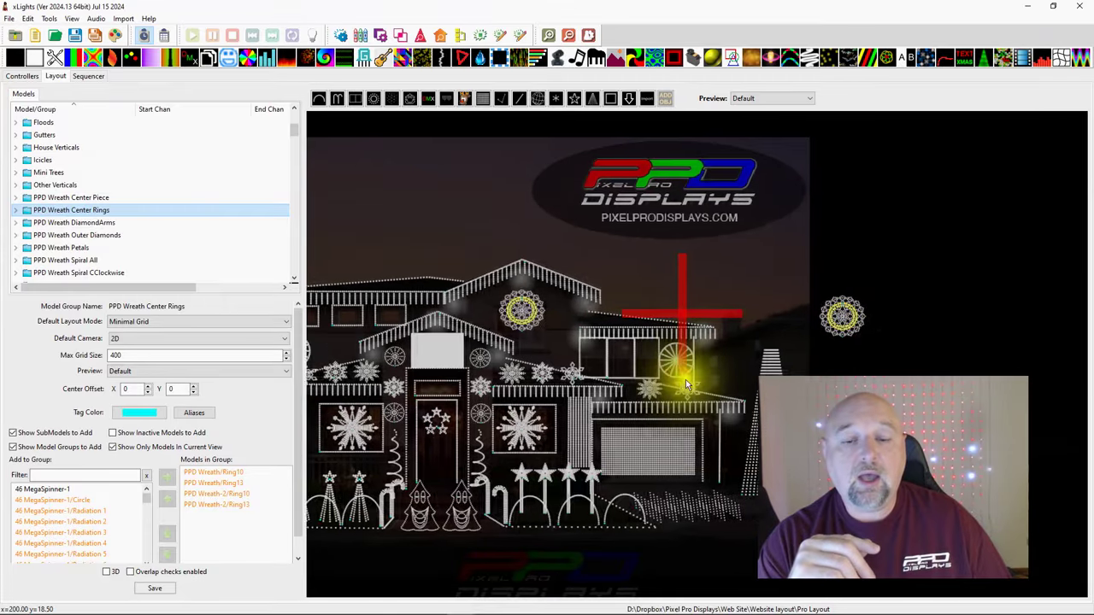
pyautogui.click(59, 223)
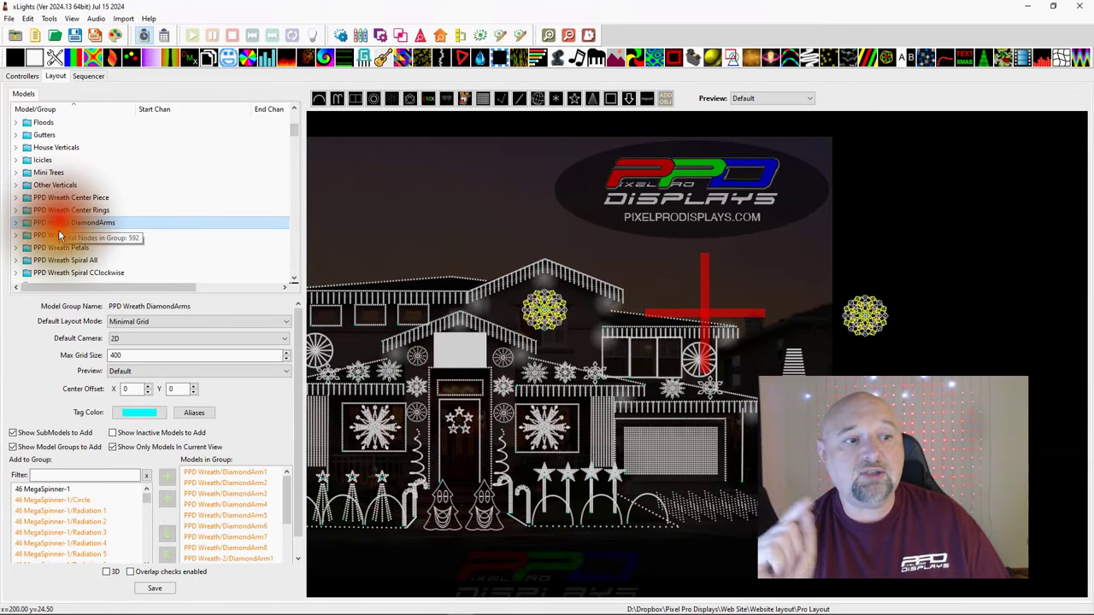
pyautogui.click(60, 236)
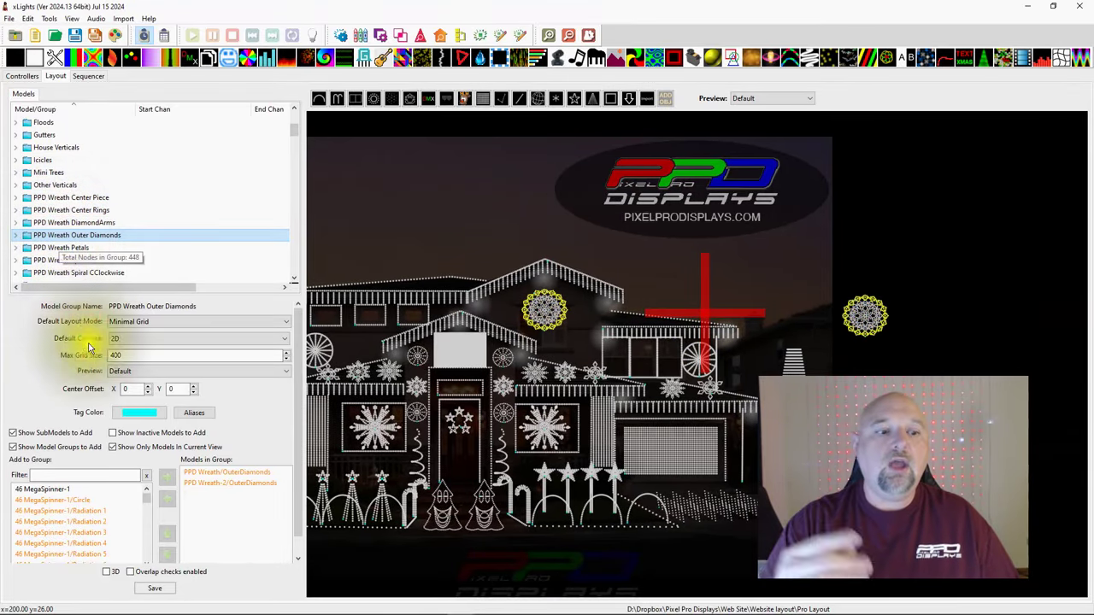
pyautogui.click(240, 477)
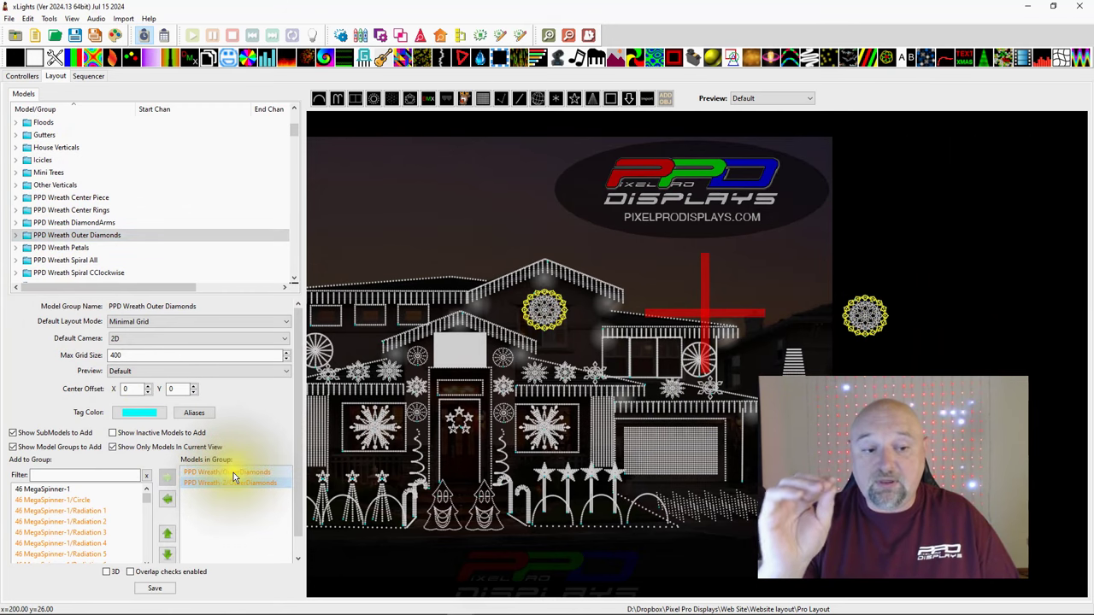
pyautogui.click(236, 485)
pyautogui.click(233, 482)
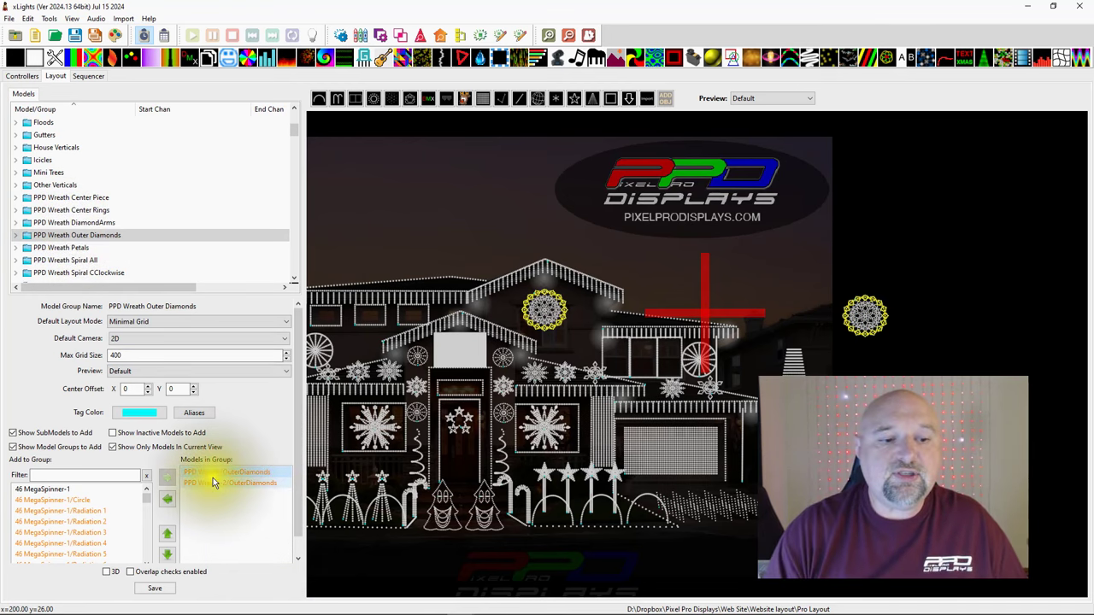
pyautogui.click(212, 478)
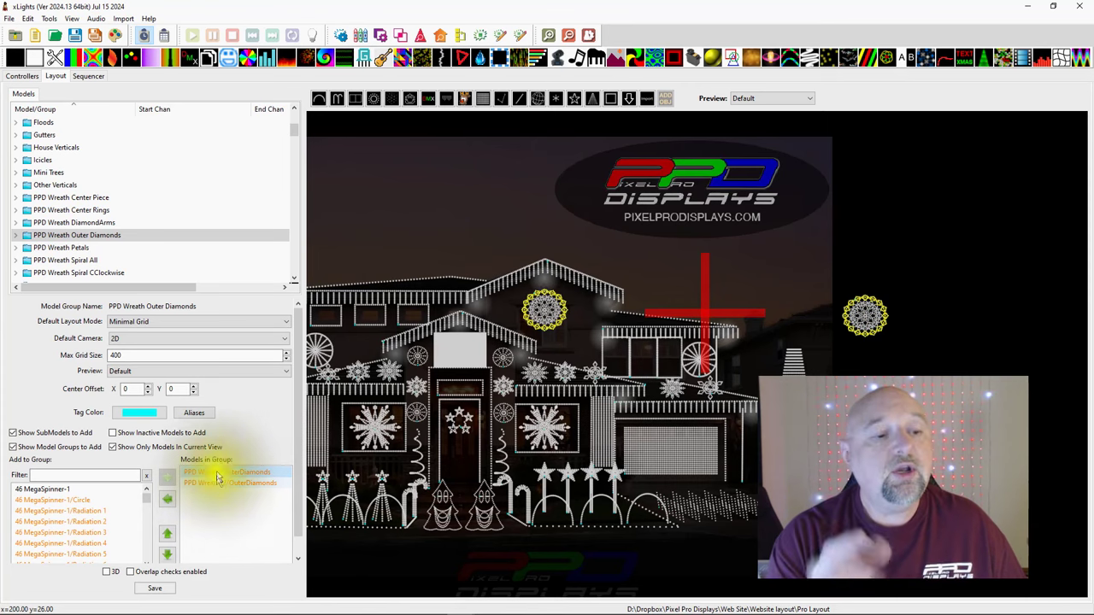
pyautogui.click(67, 247)
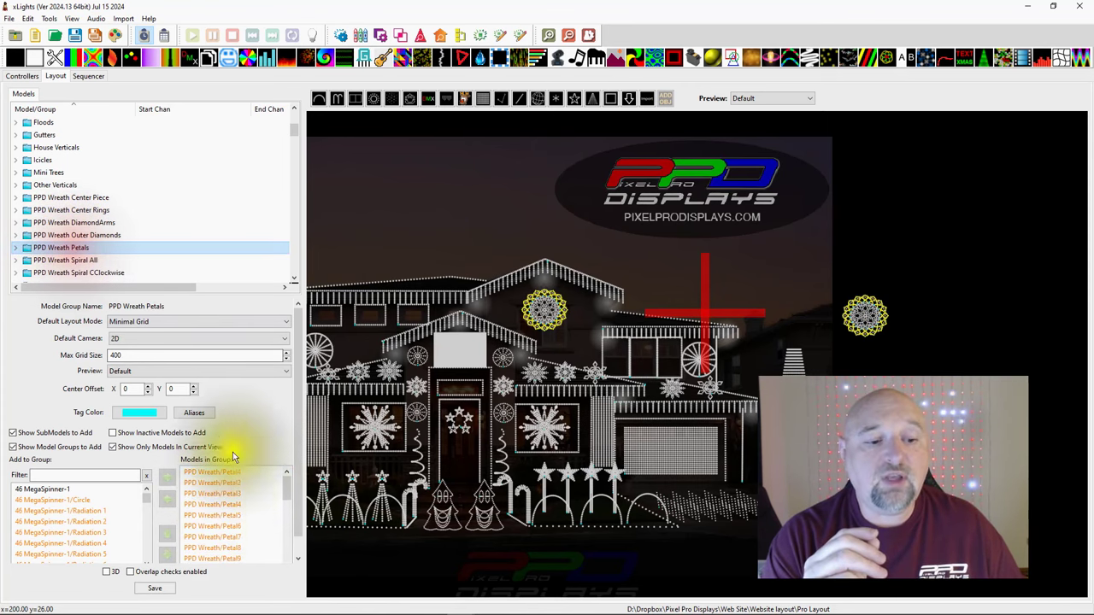
pyautogui.click(97, 235)
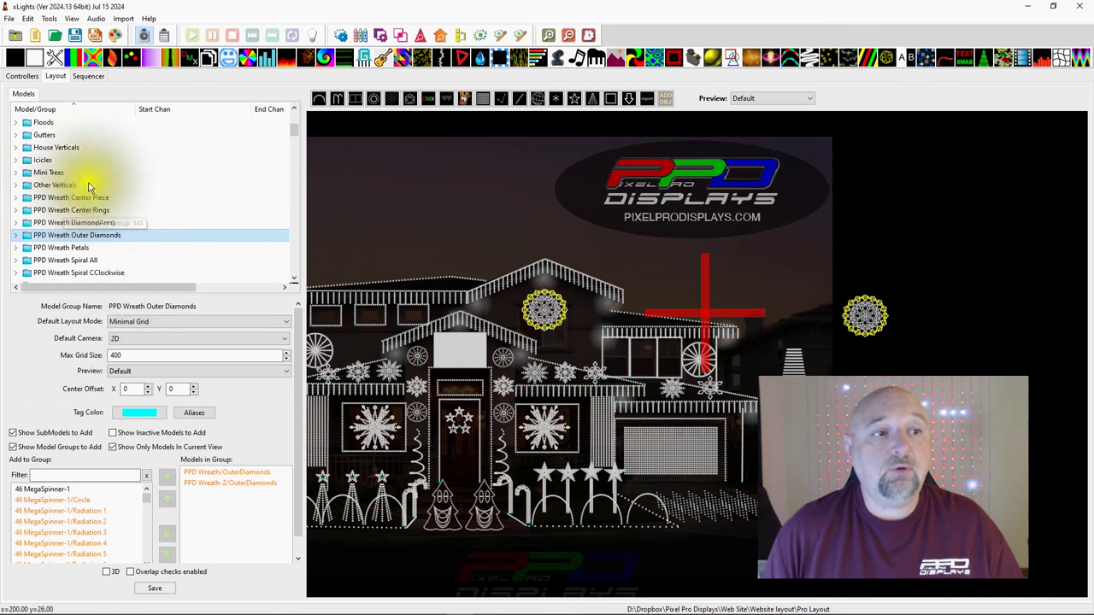
pyautogui.click(86, 76)
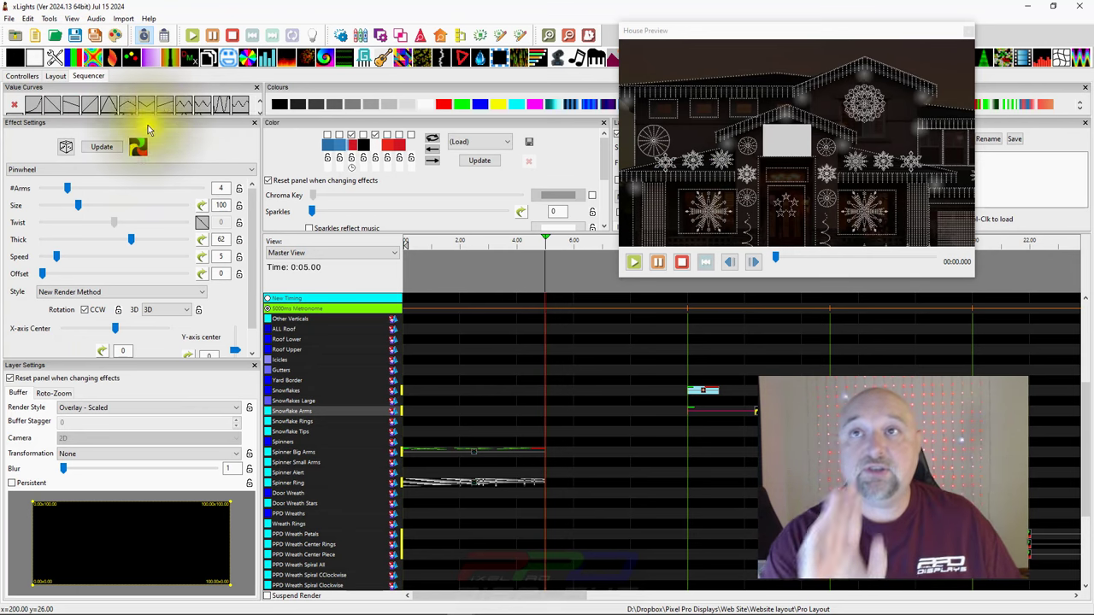
# Focus the House Preview and preview the Spinner Big Arms and Snowflake Arms Pinwheel effects.
pyautogui.click(739, 144)
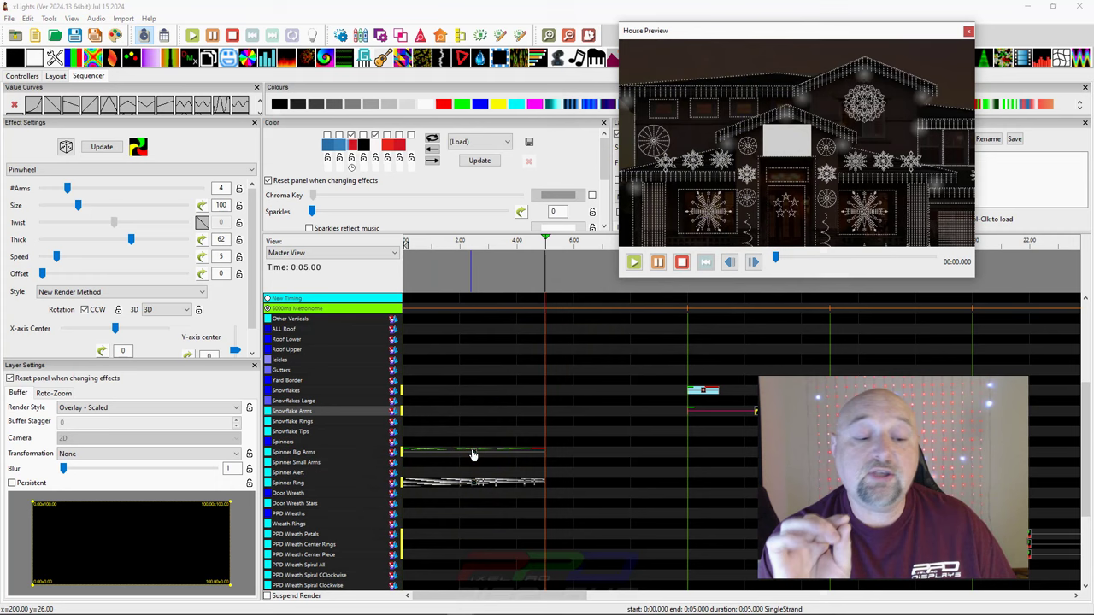
pyautogui.click(473, 455)
pyautogui.click(692, 354)
pyautogui.click(753, 411)
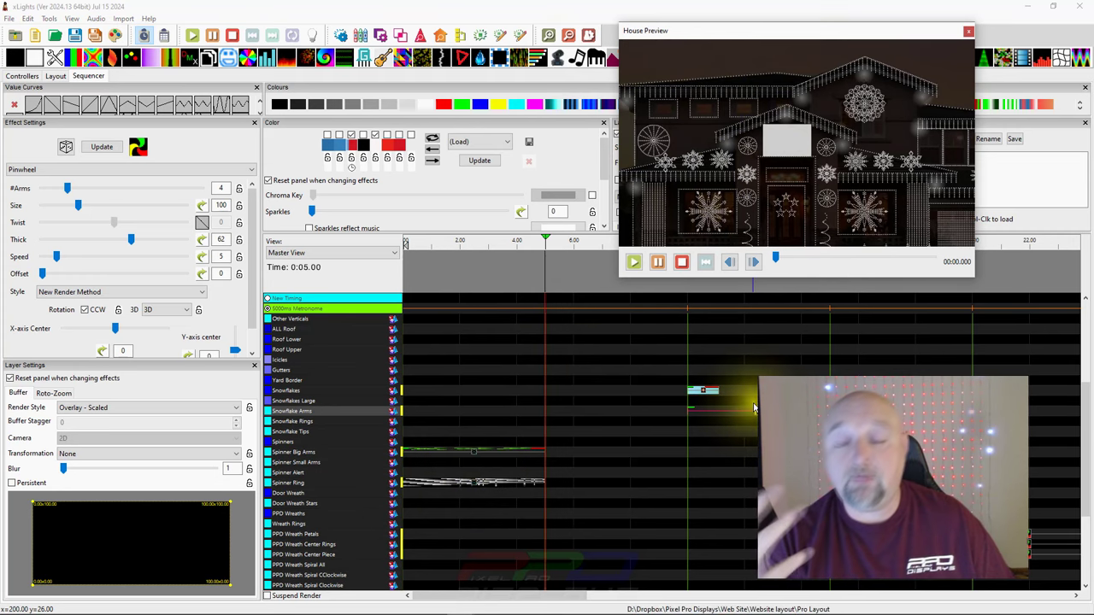
pyautogui.click(413, 414)
# Toggle the 0–5 s Spinner Big Arms effect on and off to watch it render.
pyautogui.click(451, 449)
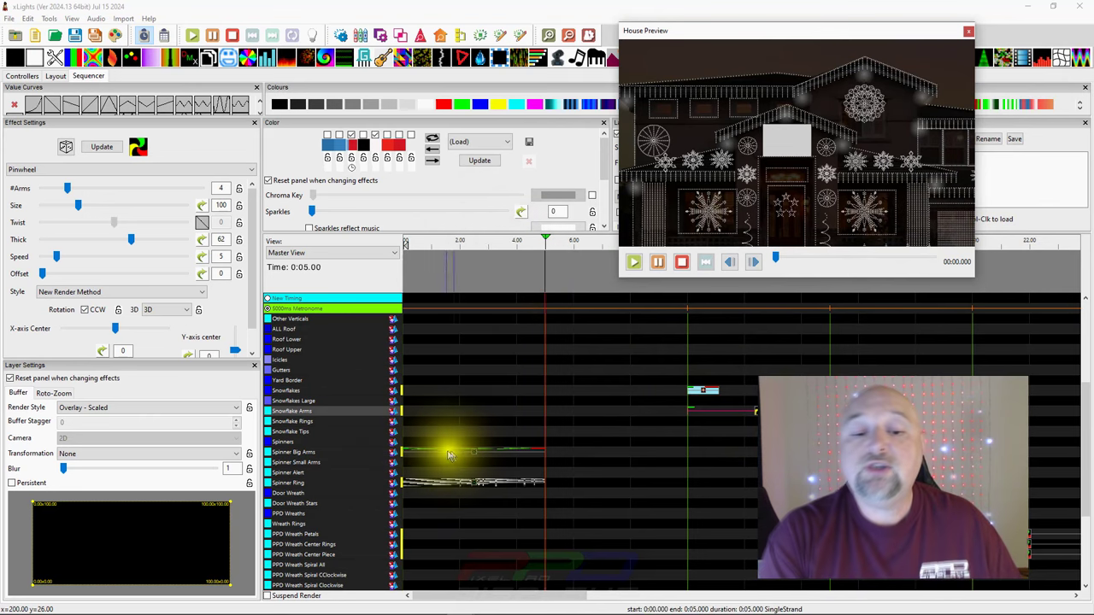
pyautogui.click(476, 453)
pyautogui.click(474, 454)
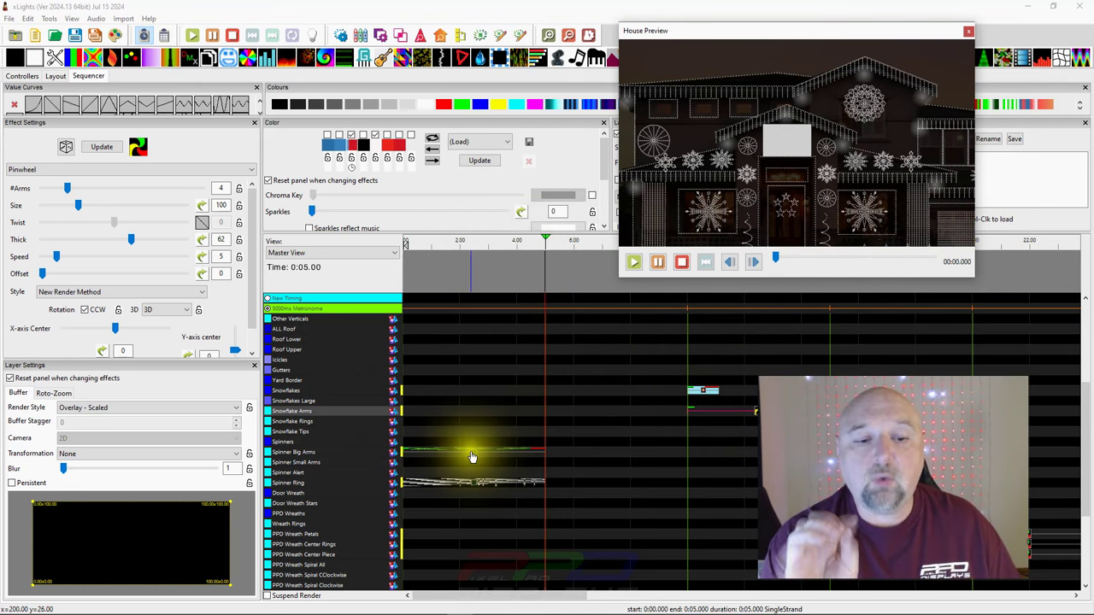
pyautogui.click(475, 455)
pyautogui.click(474, 456)
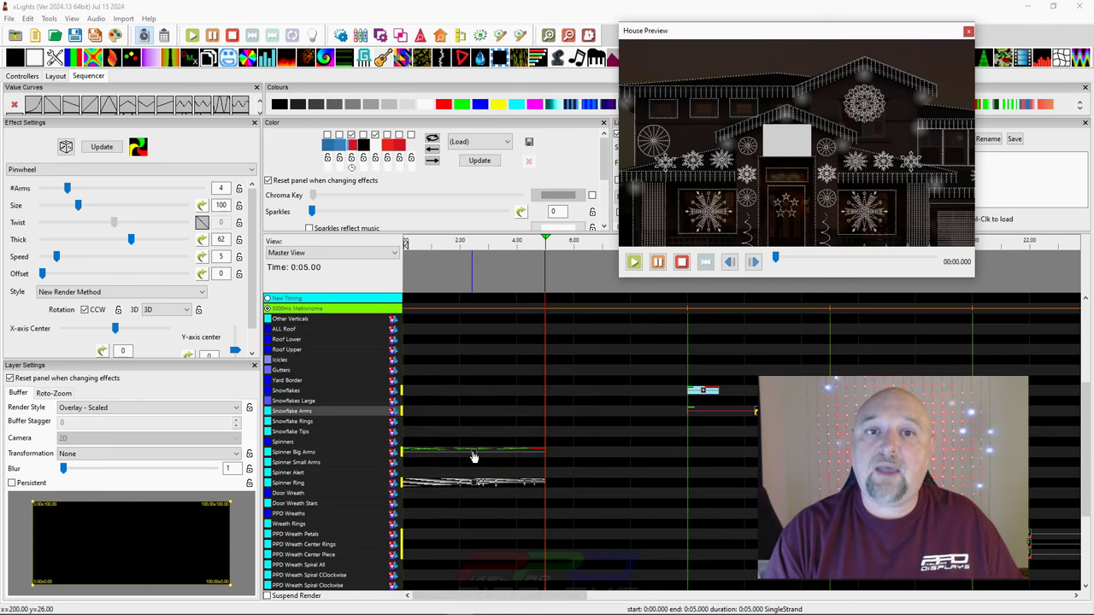
pyautogui.click(474, 454)
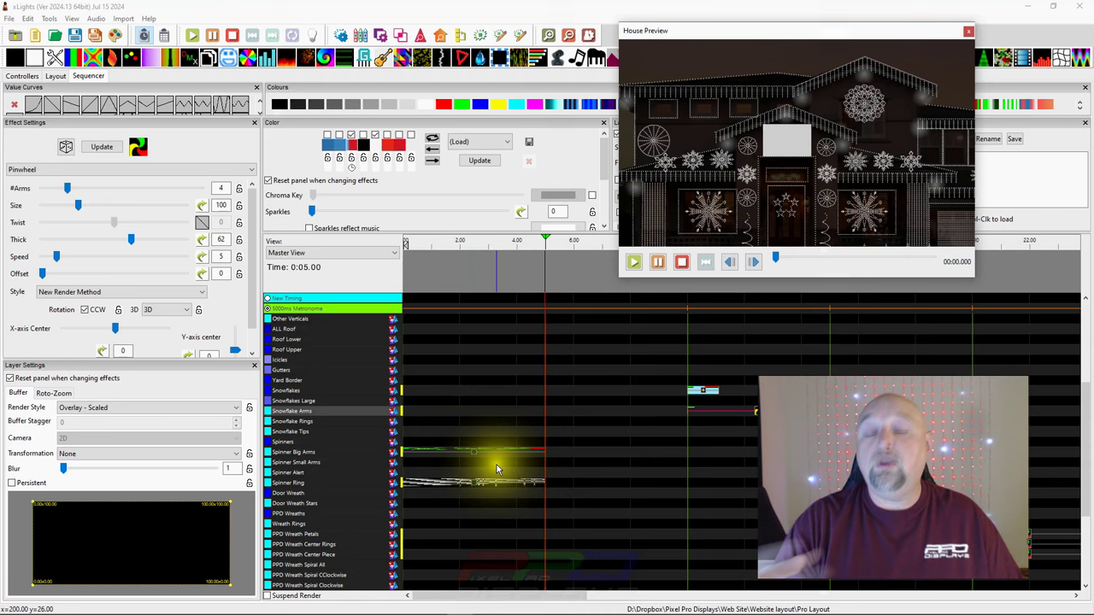
pyautogui.click(496, 460)
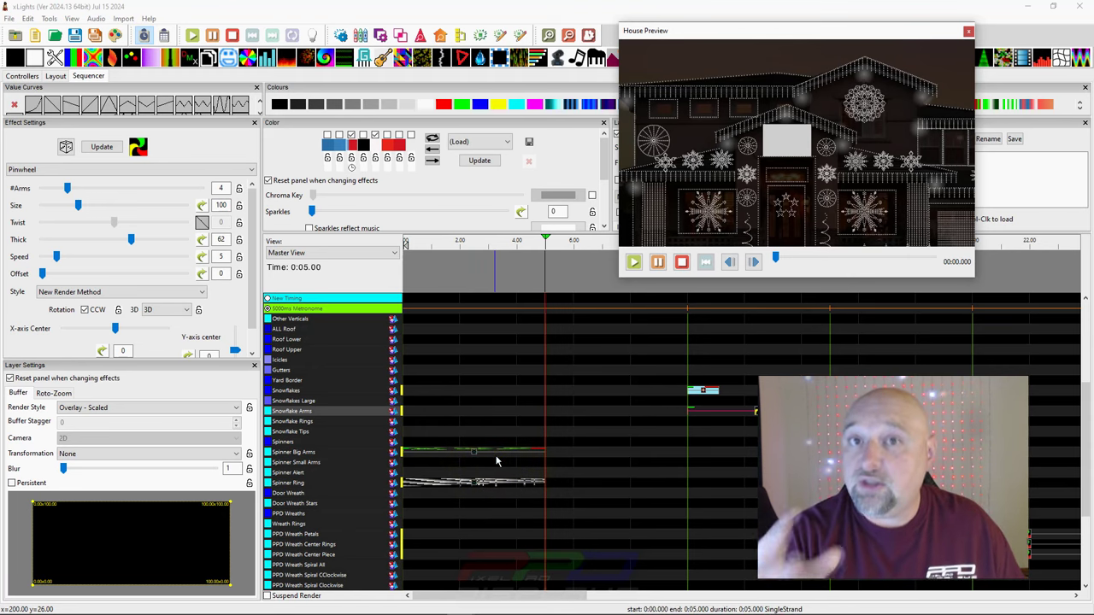
pyautogui.click(496, 459)
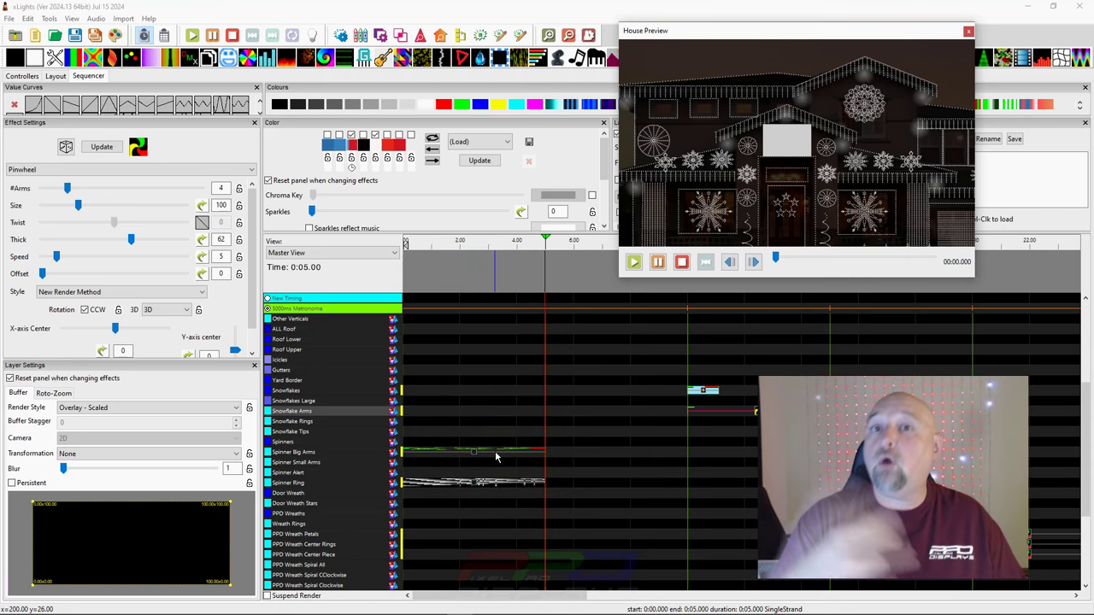
pyautogui.click(491, 448)
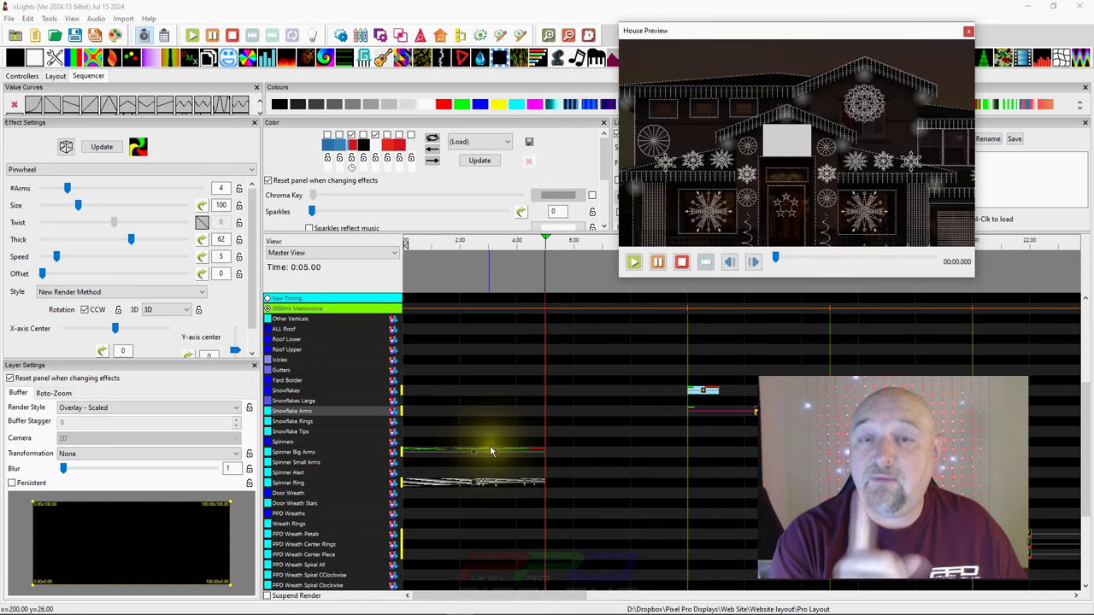
pyautogui.click(489, 448)
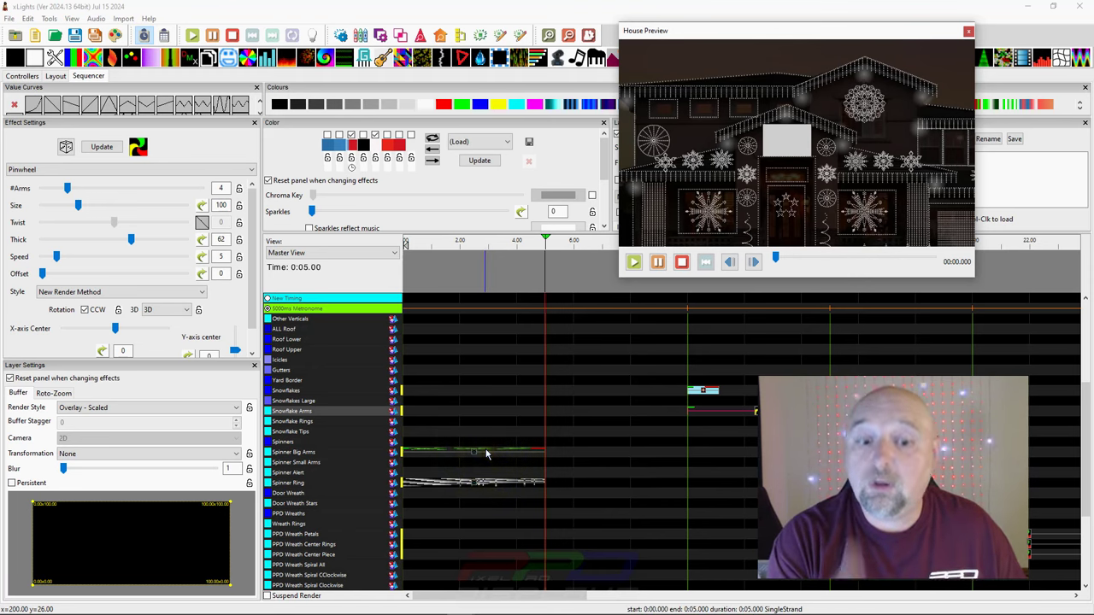
# Select the Spinner Big Arms chase, then the Spinner Ring Single Strand chase (2 chases, Left-Right).
pyautogui.click(479, 459)
pyautogui.click(478, 458)
pyautogui.click(468, 462)
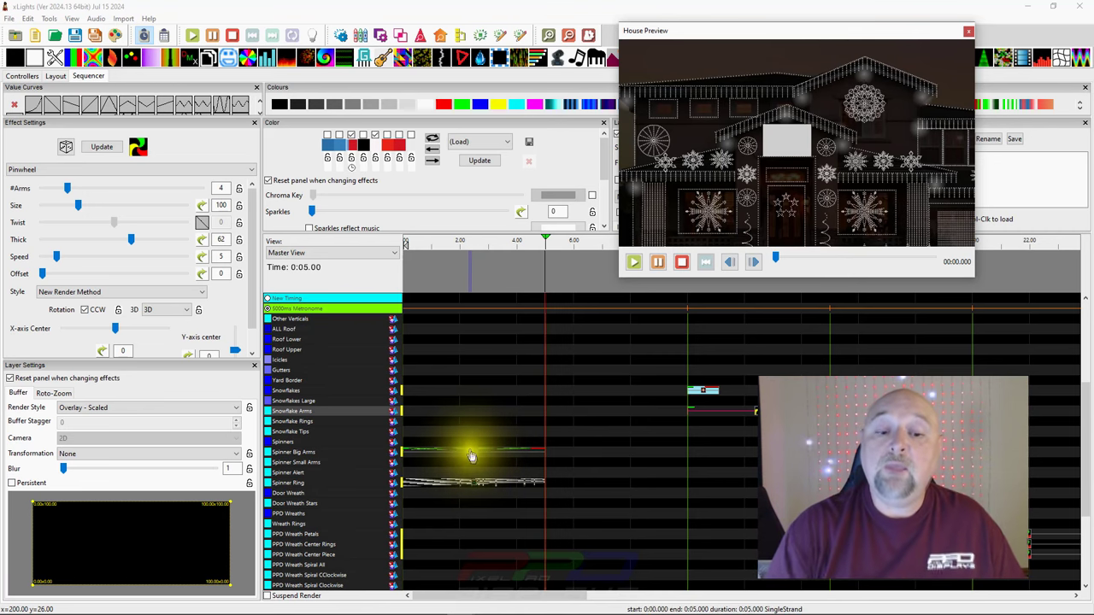
pyautogui.click(472, 461)
pyautogui.click(476, 457)
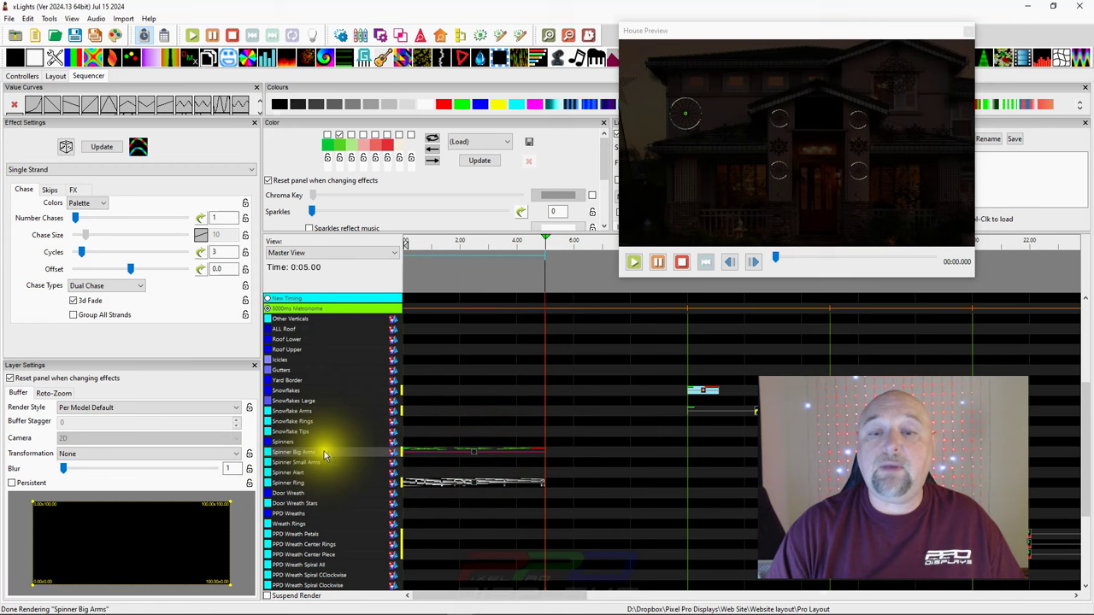
pyautogui.click(473, 484)
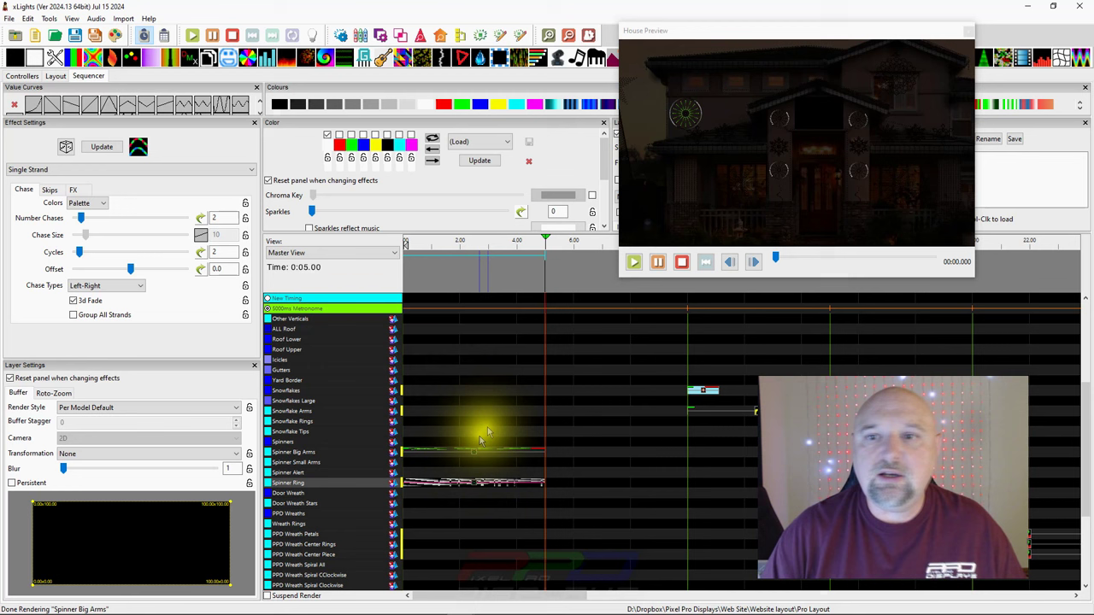
# In Layout, view members of the Spinners, Snowflakes Large, Spinner Ring and Spinner Big Arms groups.
pyautogui.click(57, 77)
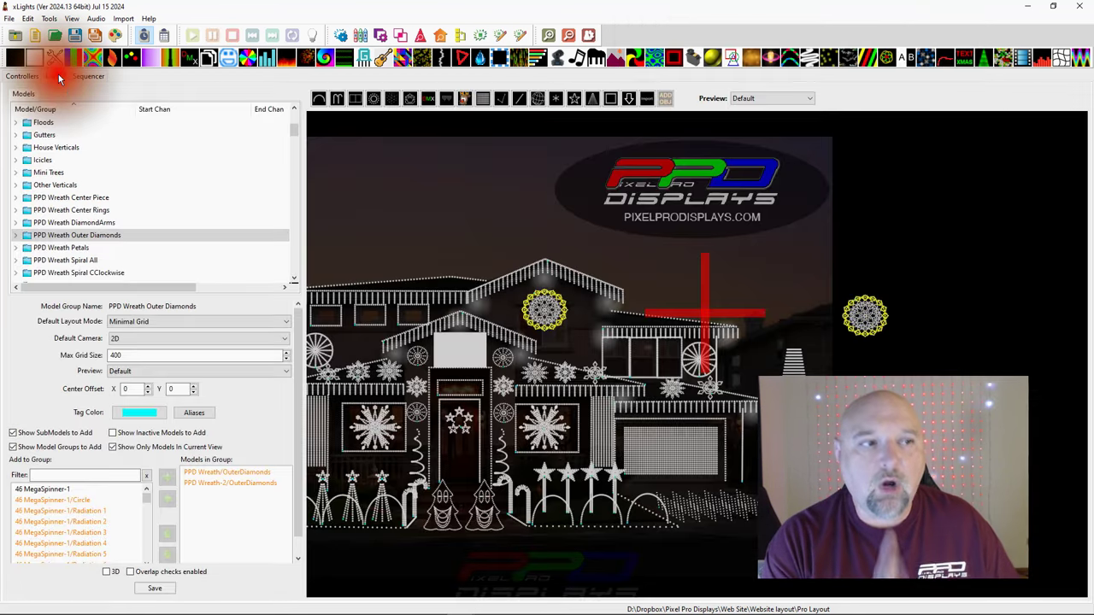
pyautogui.scroll(4, 128, 201)
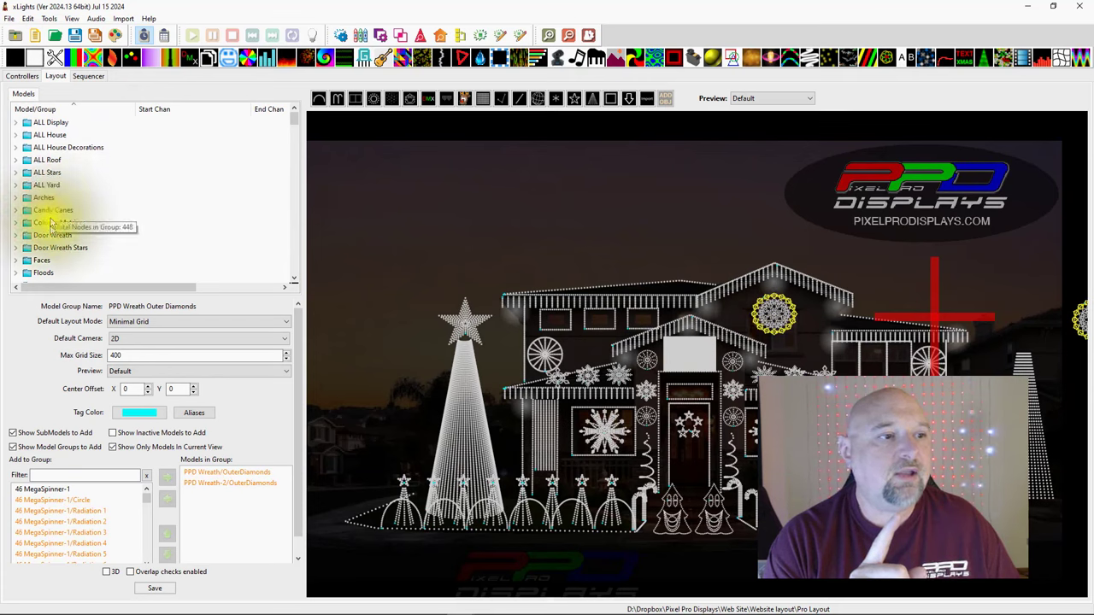
pyautogui.scroll(-8, 85, 231)
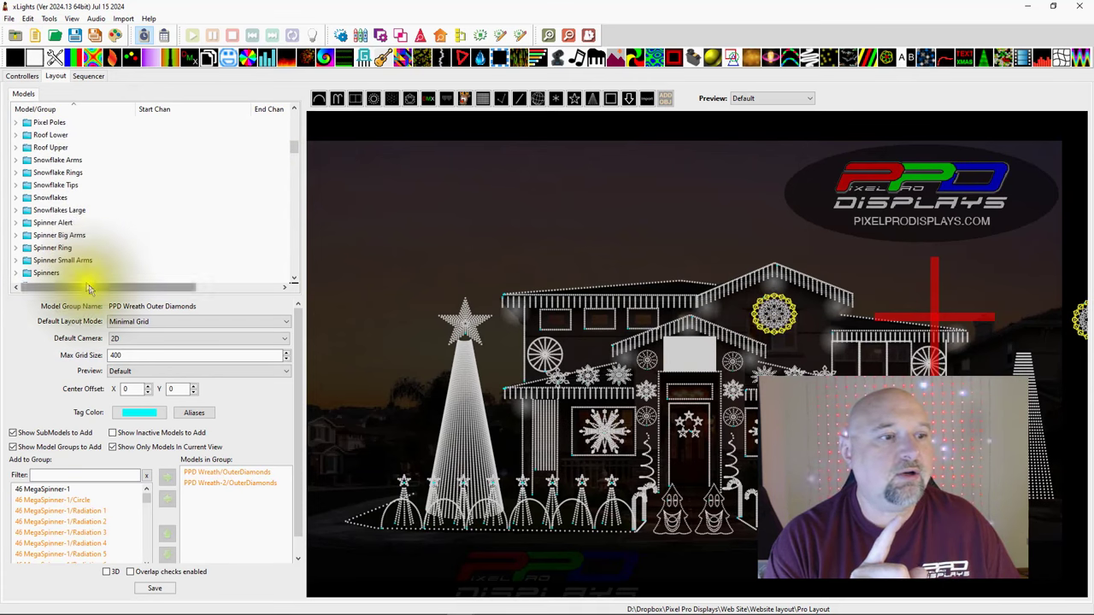
pyautogui.click(45, 274)
pyautogui.scroll(-4, 68, 248)
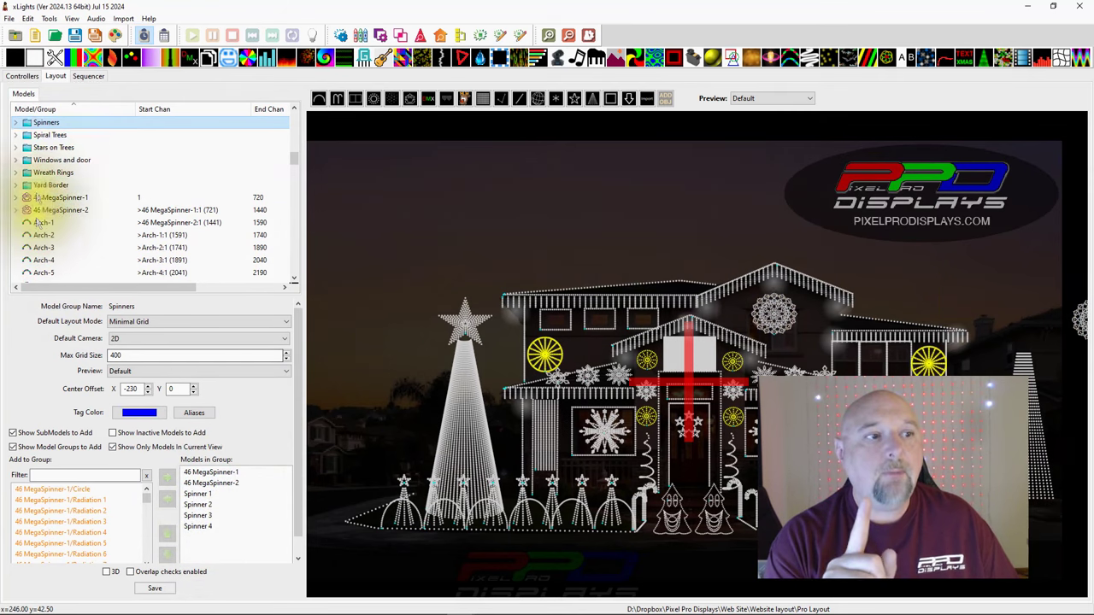
pyautogui.scroll(2, 44, 169)
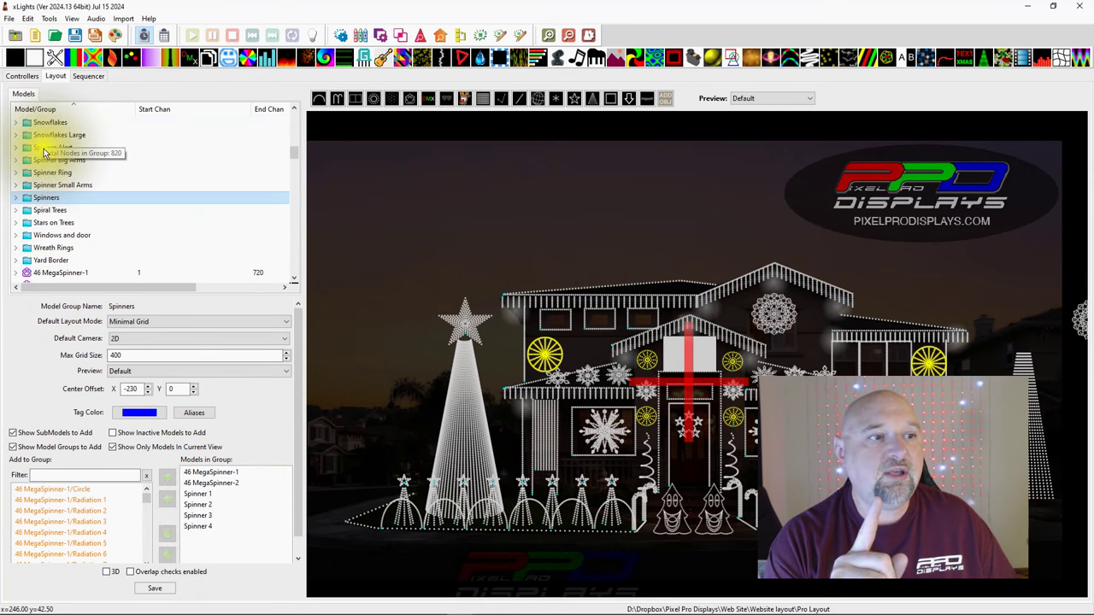
pyautogui.click(44, 146)
pyautogui.click(46, 173)
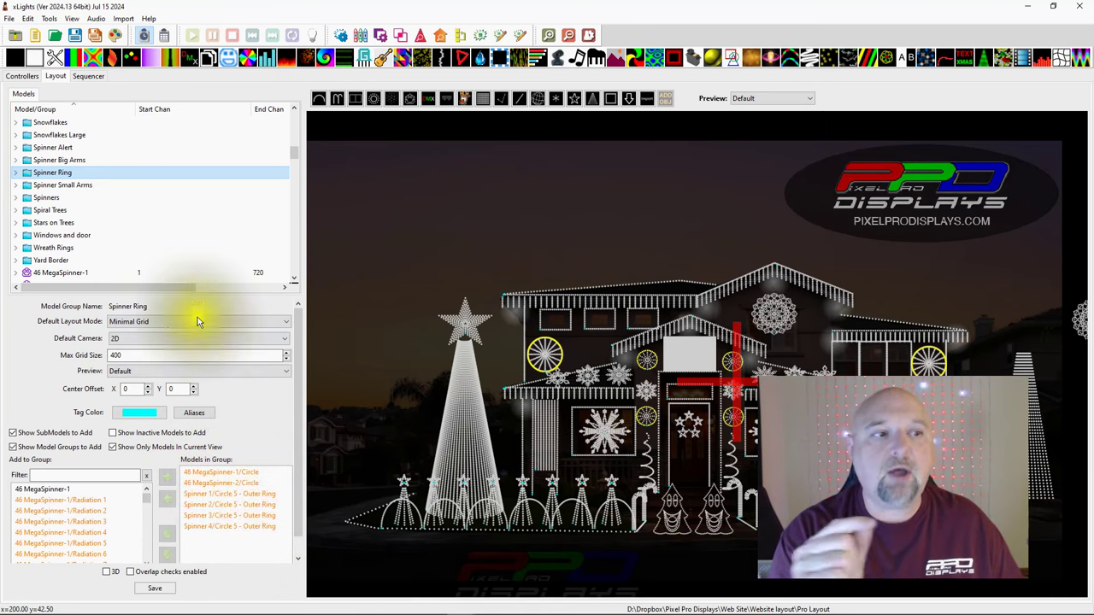
pyautogui.click(64, 160)
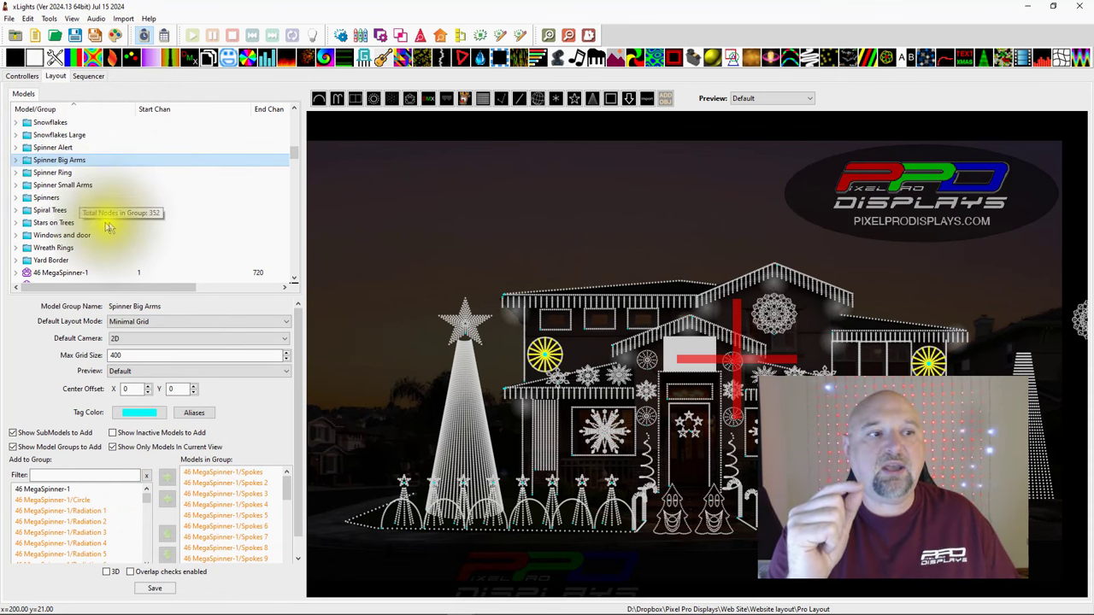
pyautogui.click(85, 77)
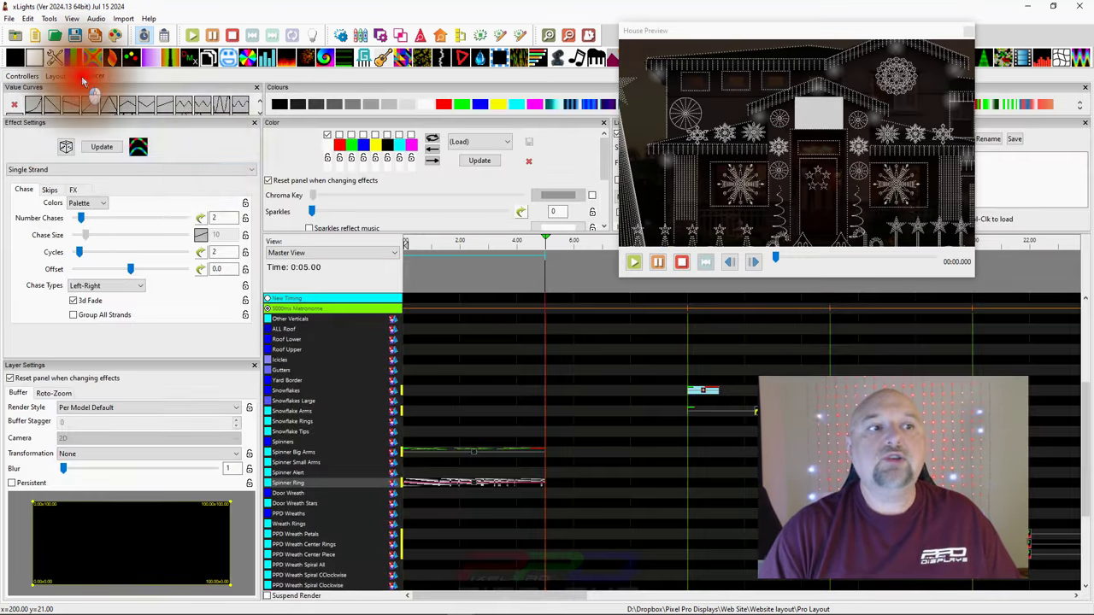
pyautogui.click(476, 454)
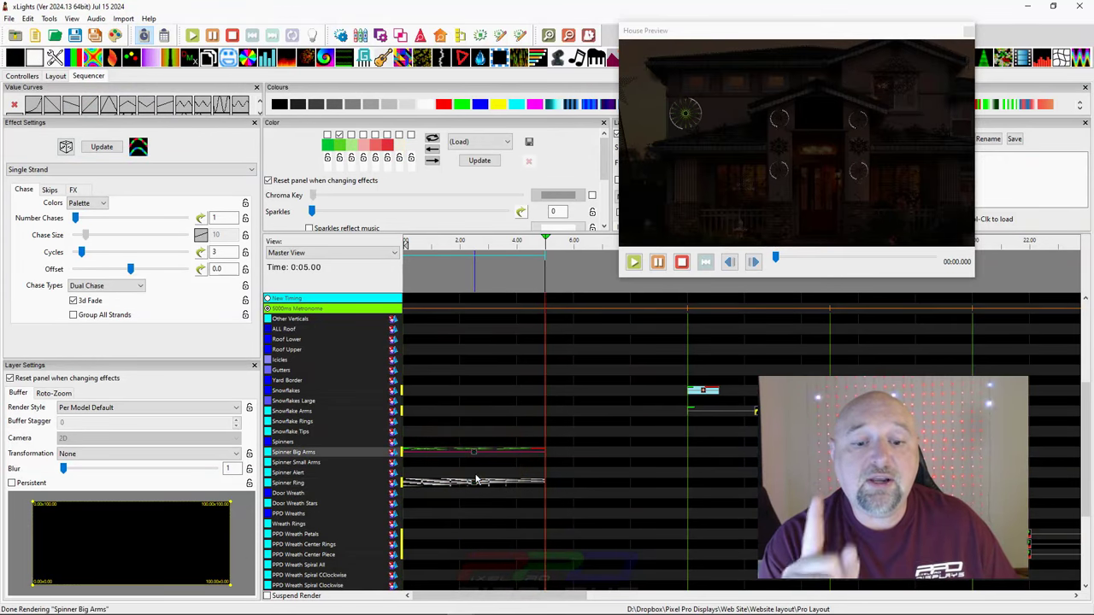
pyautogui.click(476, 484)
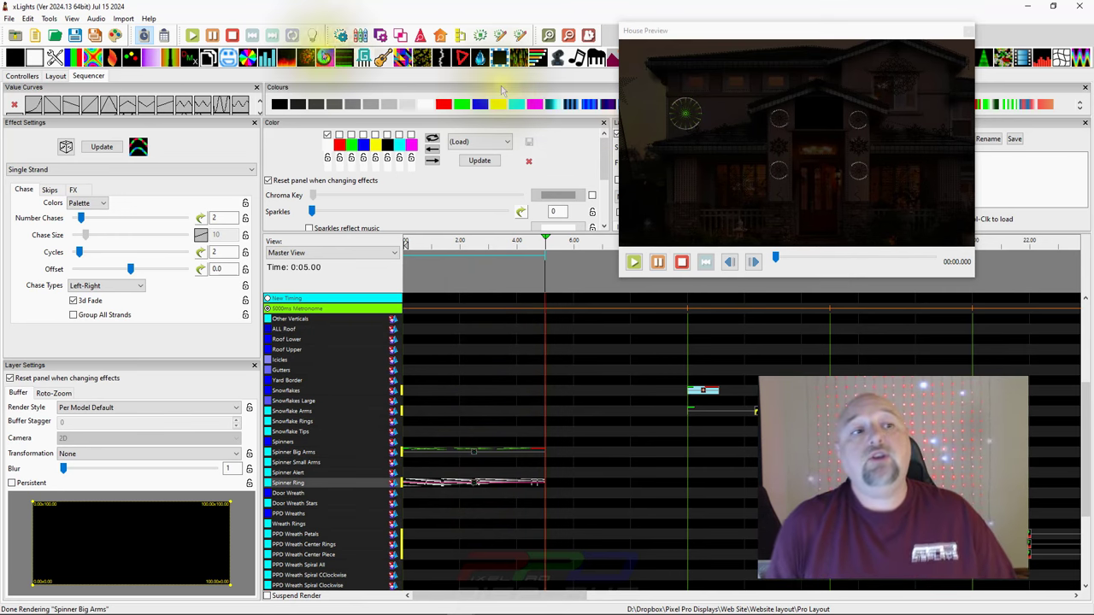
pyautogui.click(53, 77)
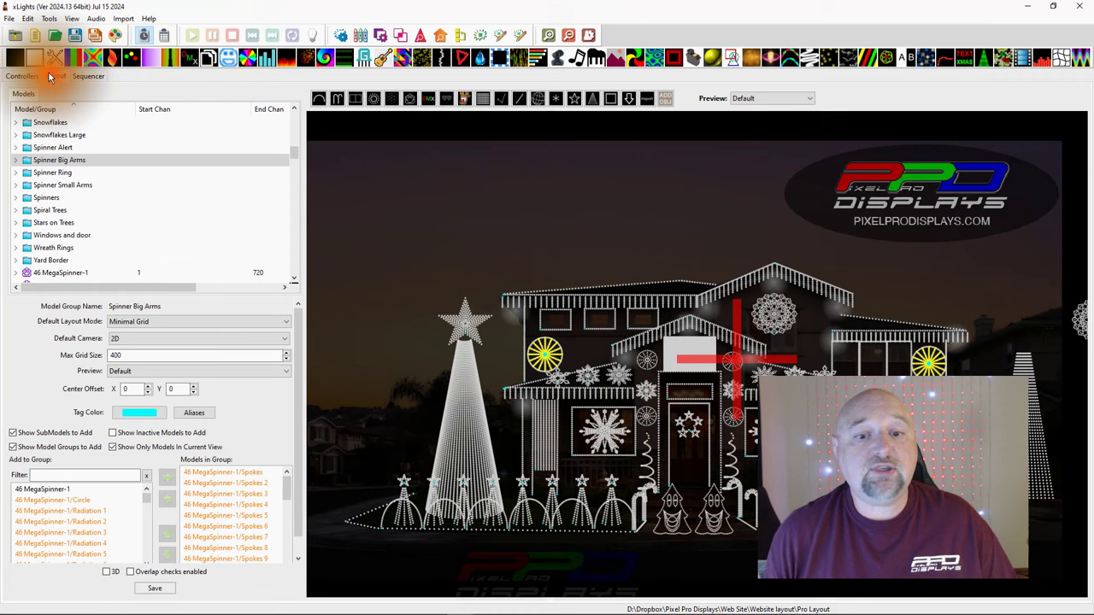
# Select Snowflake Arms and Snowflake Rings and create a group from them named 'Test Group Flakes'.
pyautogui.click(294, 109)
pyautogui.scroll(2, 94, 180)
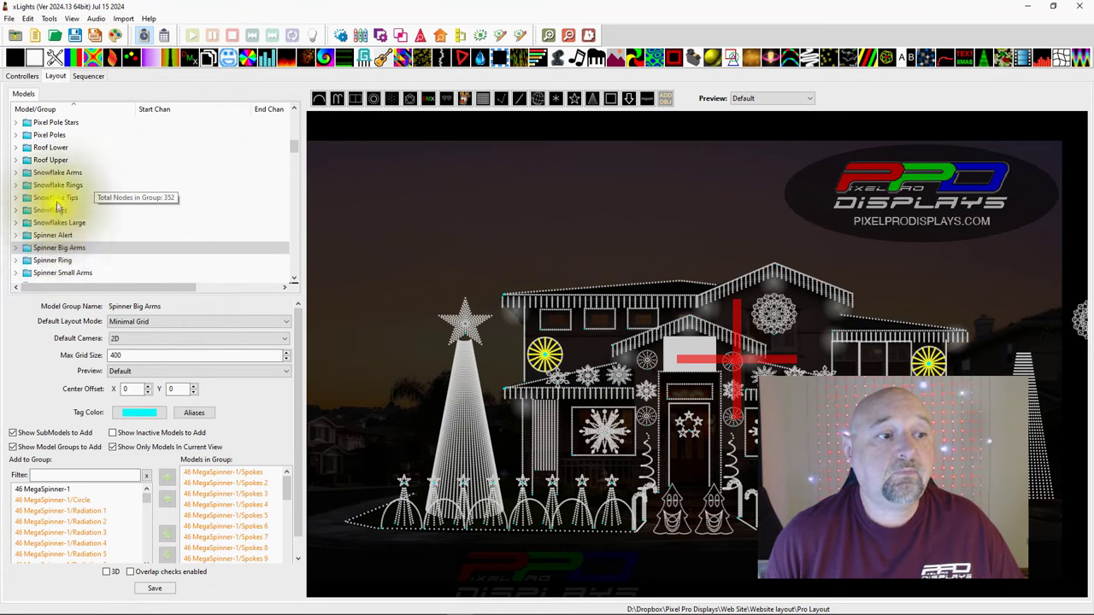
pyautogui.click(56, 172)
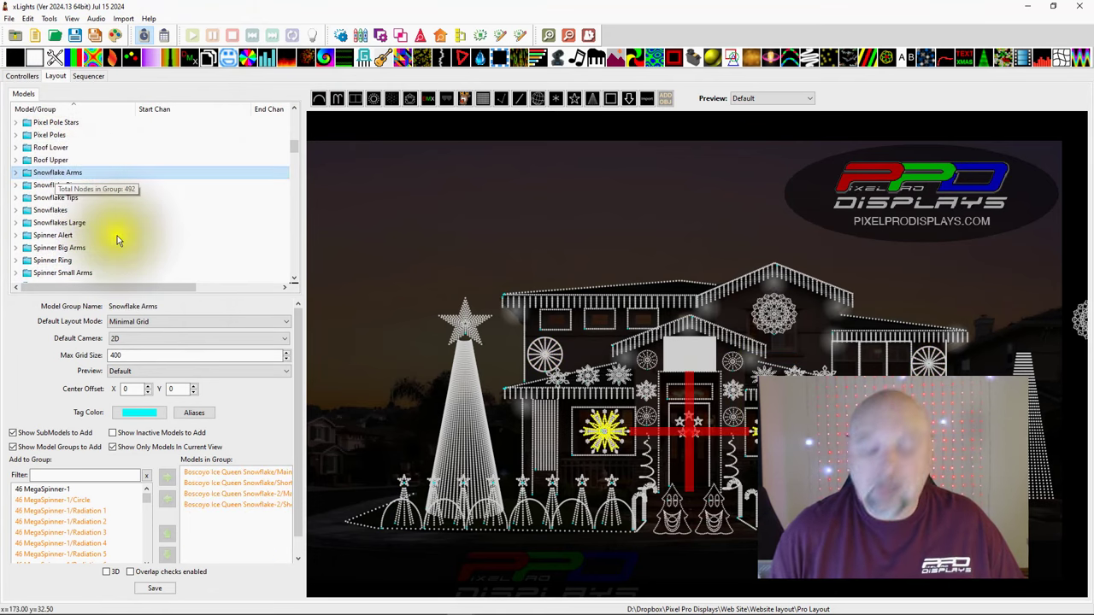
pyautogui.keyDown('ctrl'); pyautogui.click(44, 186); pyautogui.keyUp('ctrl')
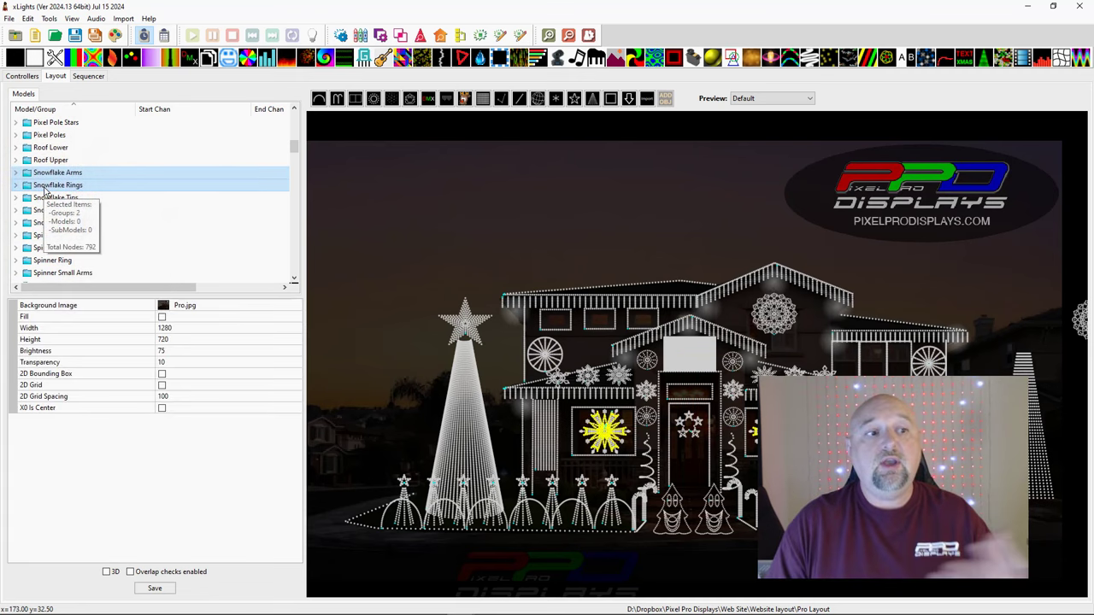
pyautogui.rightClick(81, 172)
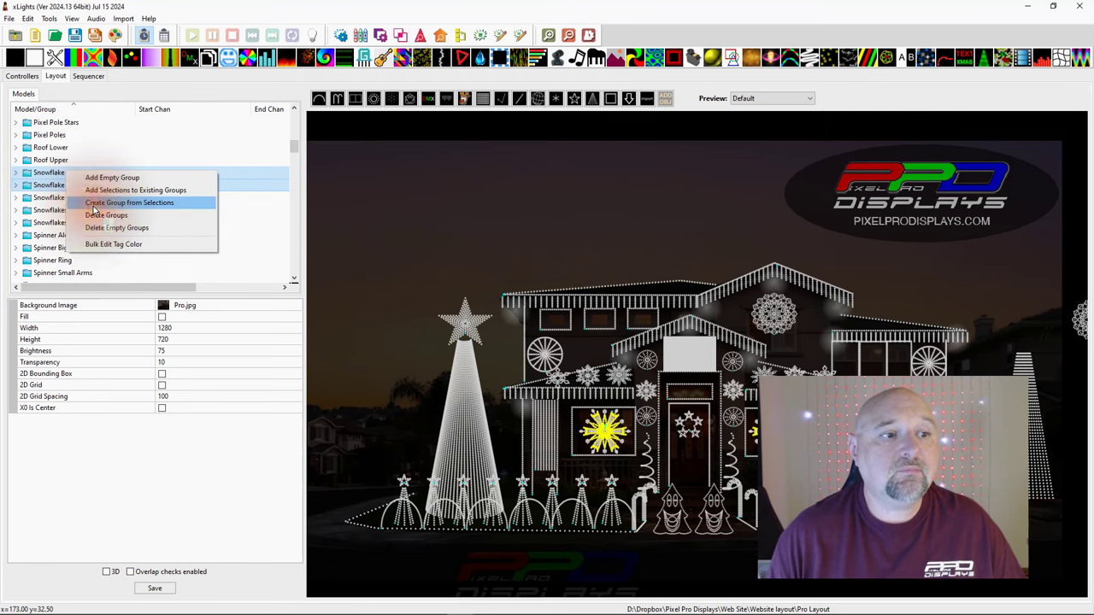
pyautogui.click(93, 203)
pyautogui.write('Test Group Flake')
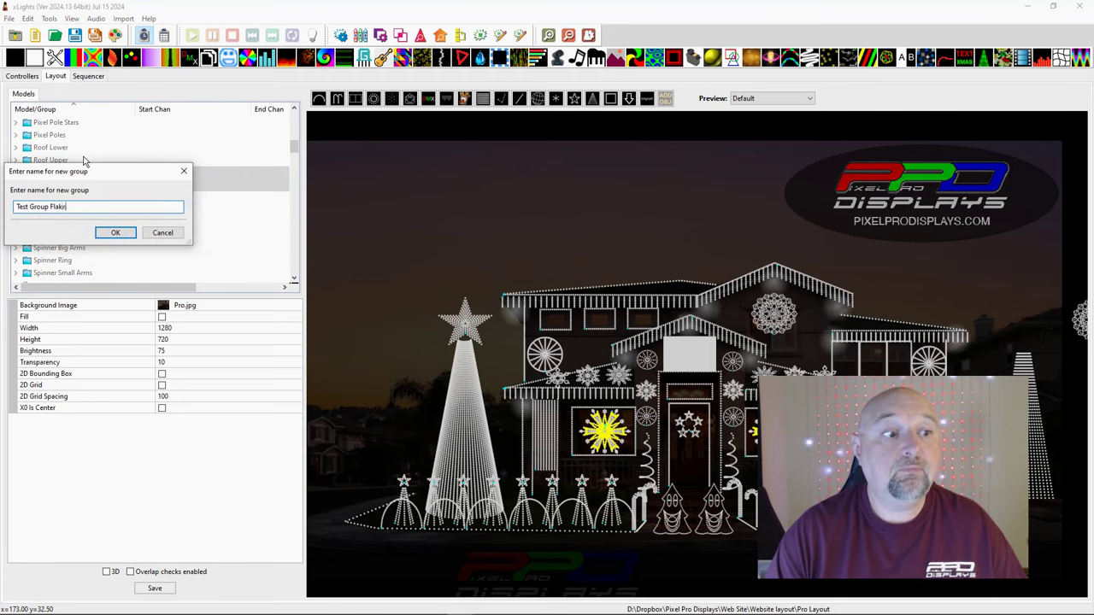
pyautogui.write('s')
pyautogui.press('Return')
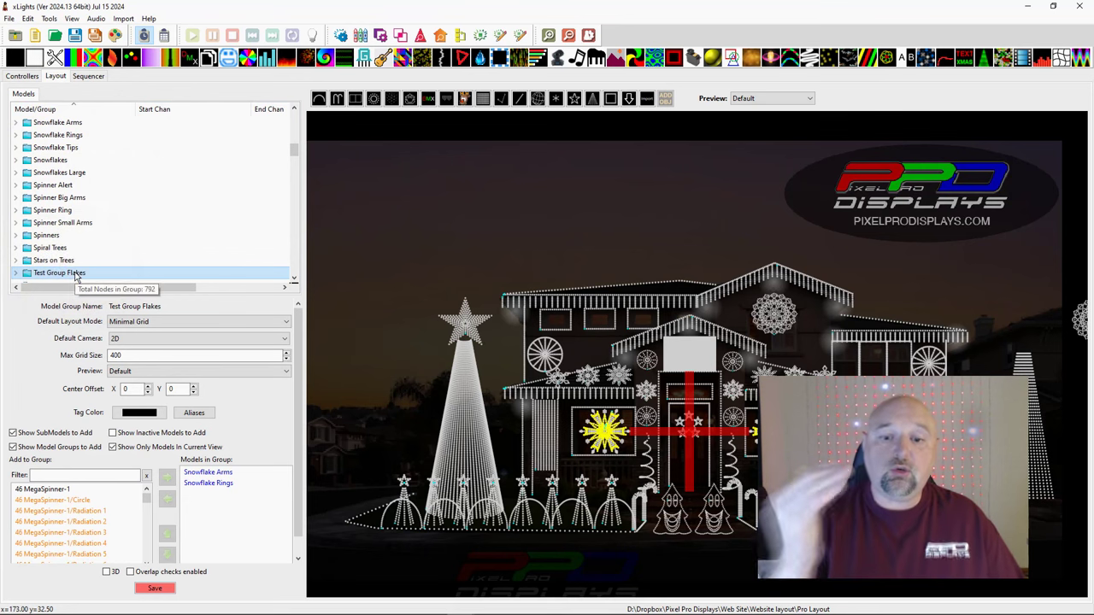
# Use Display Elements to add Test Group Flakes to Master View, directly below Spinner Ring.
pyautogui.click(88, 75)
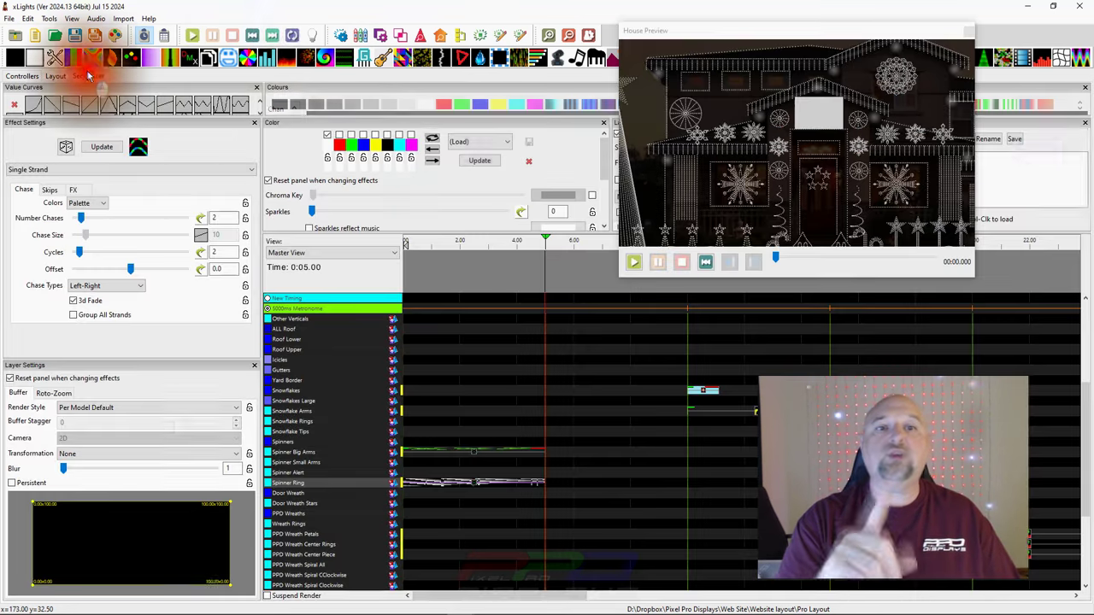
pyautogui.click(440, 35)
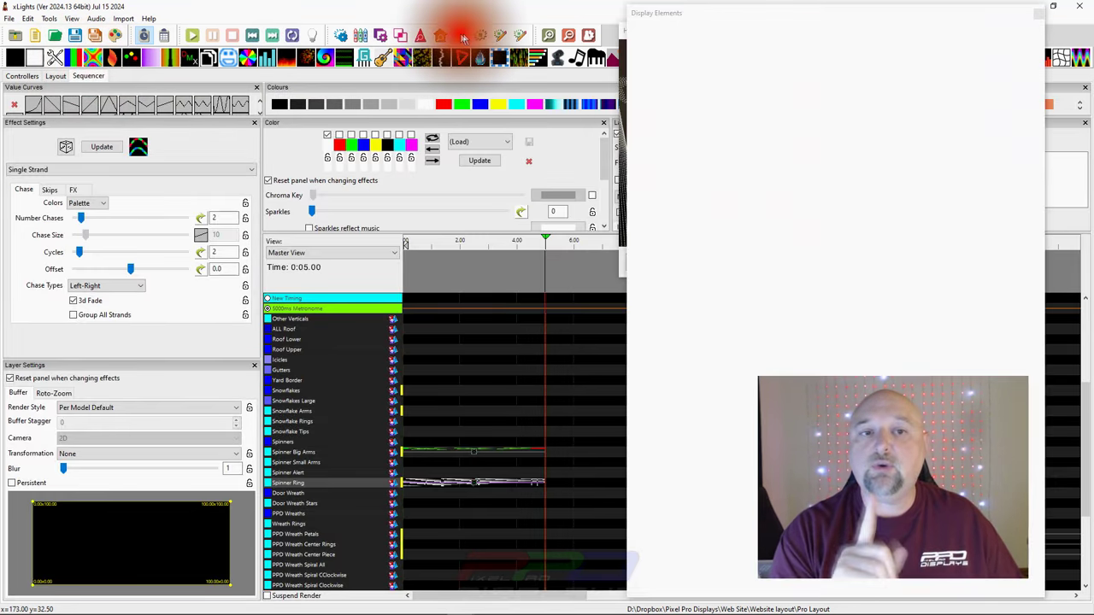
pyautogui.moveTo(696, 19); pyautogui.dragTo(269, 12)
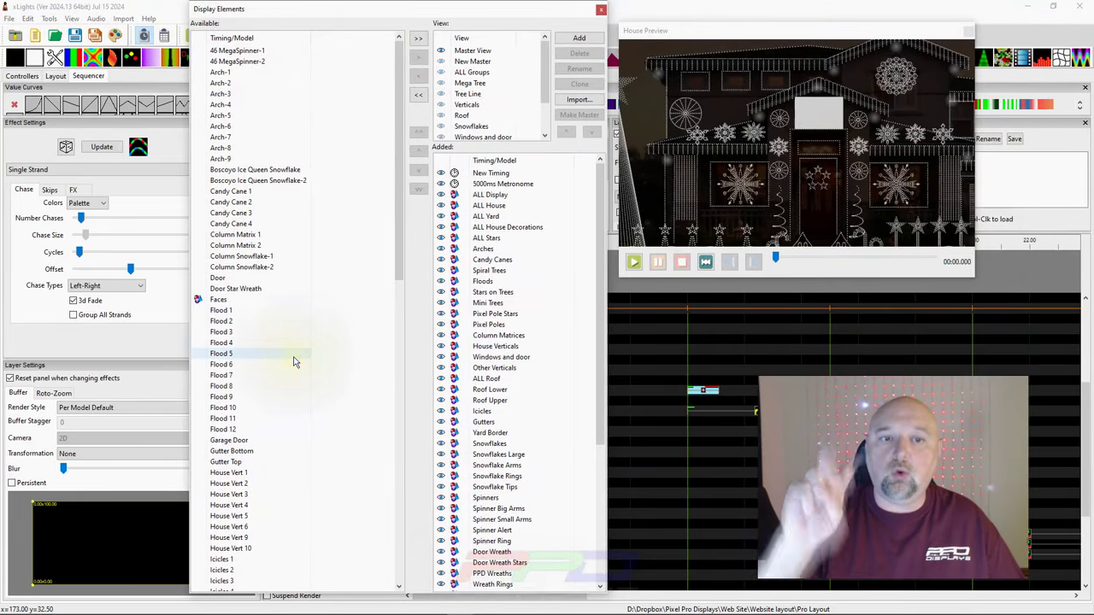
pyautogui.scroll(-5, 293, 365)
pyautogui.scroll(-10, 293, 365)
pyautogui.click(222, 376)
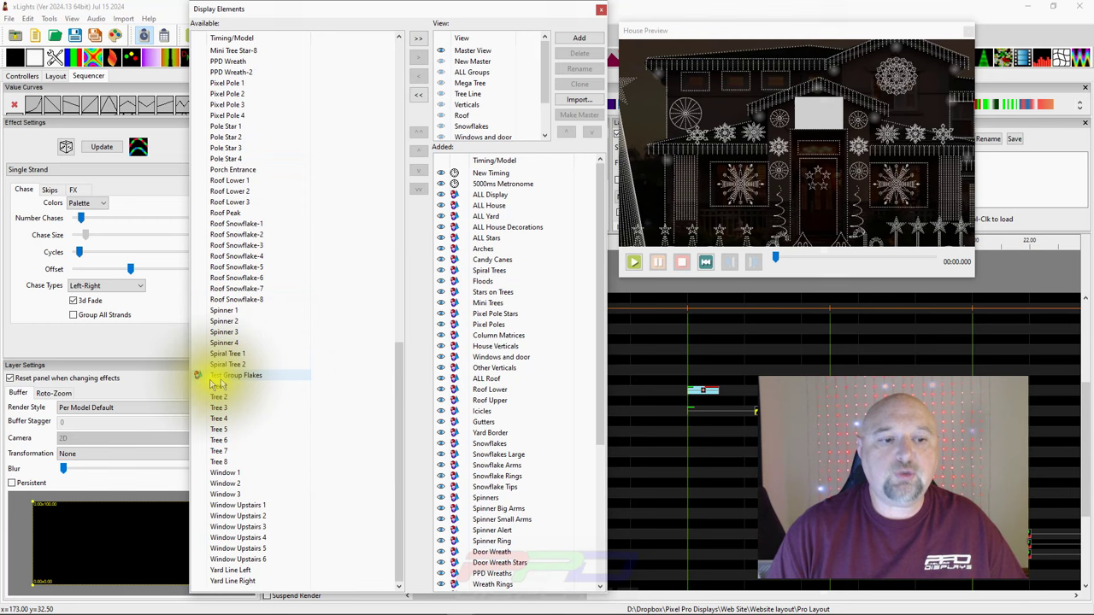
pyautogui.moveTo(219, 381); pyautogui.dragTo(451, 439)
pyautogui.scroll(-6, 487, 444)
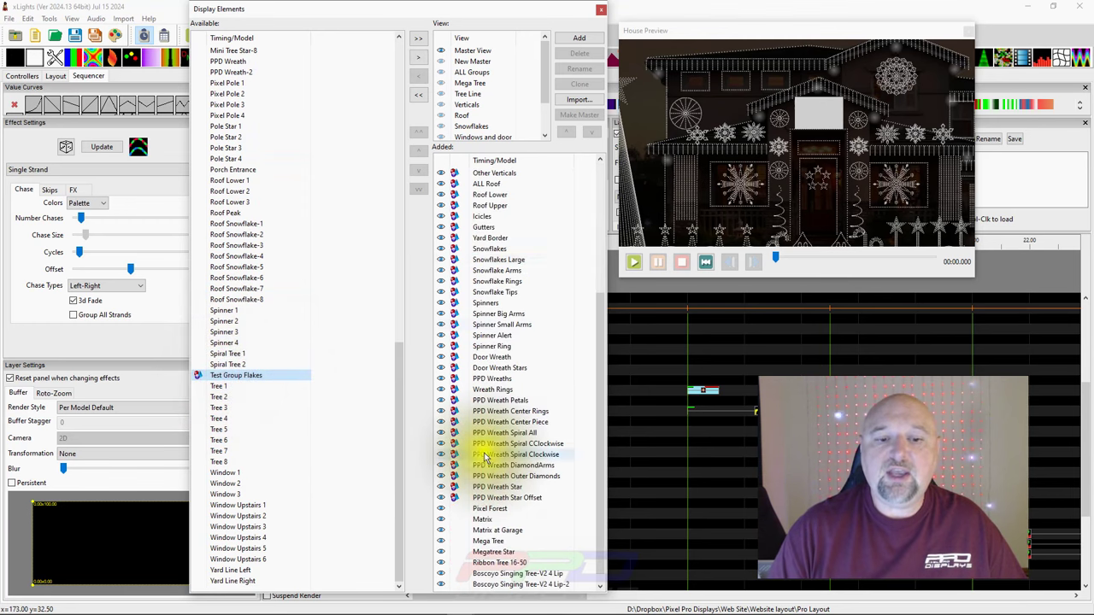
pyautogui.moveTo(229, 373); pyautogui.dragTo(528, 346)
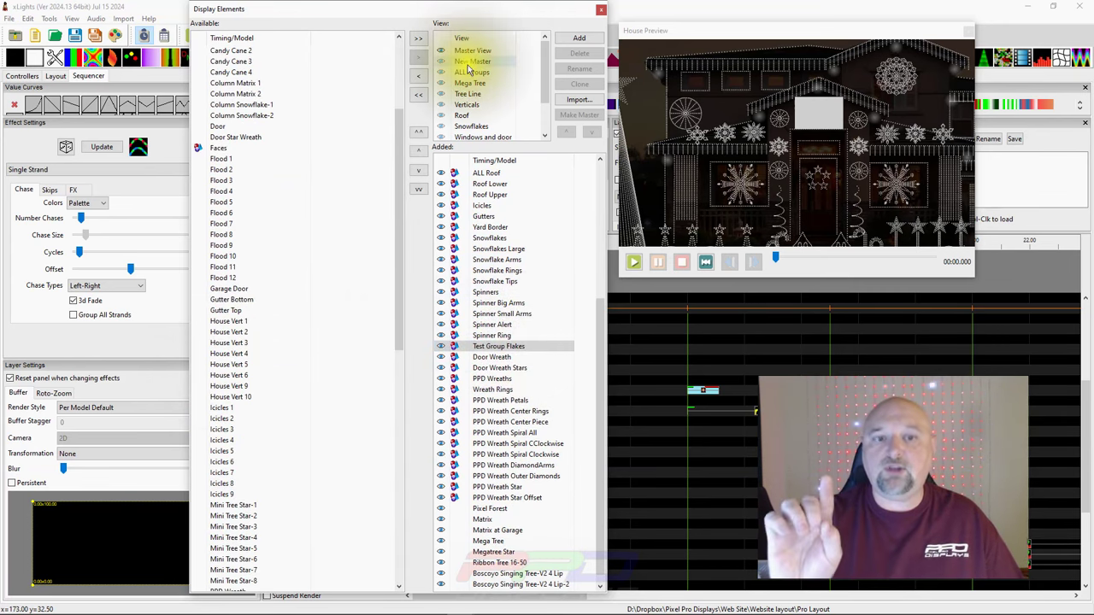
pyautogui.click(602, 14)
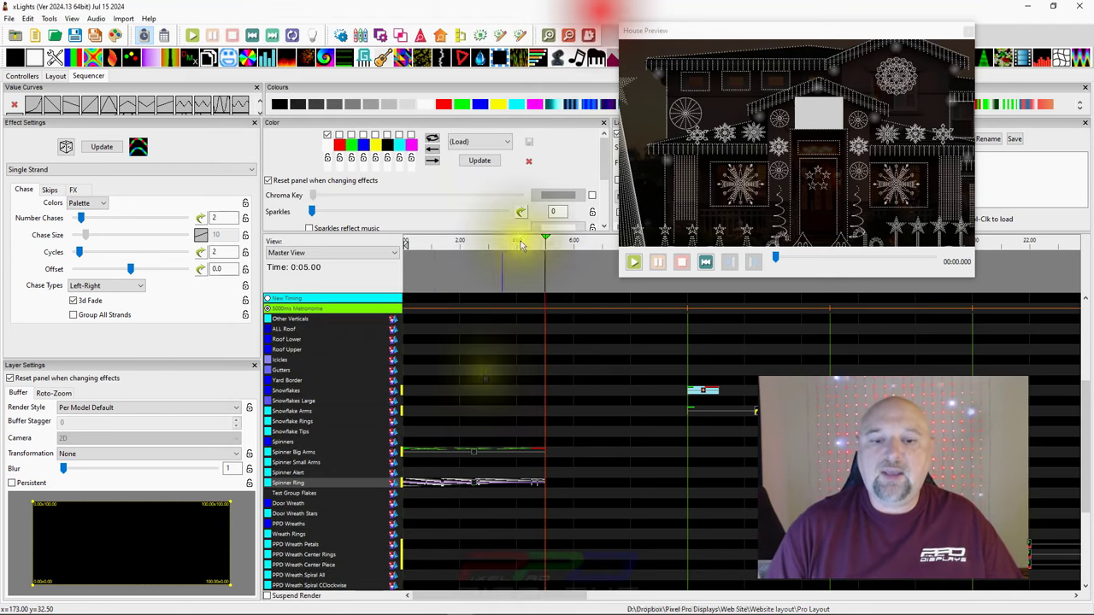
pyautogui.rightClick(469, 453)
pyautogui.click(528, 233)
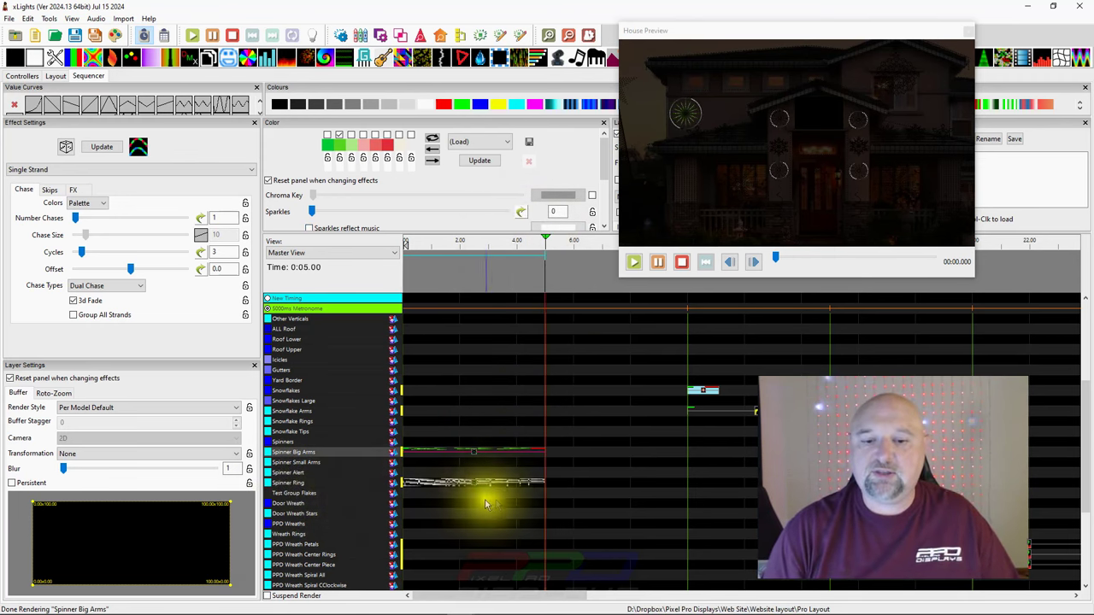
pyautogui.rightClick(588, 494)
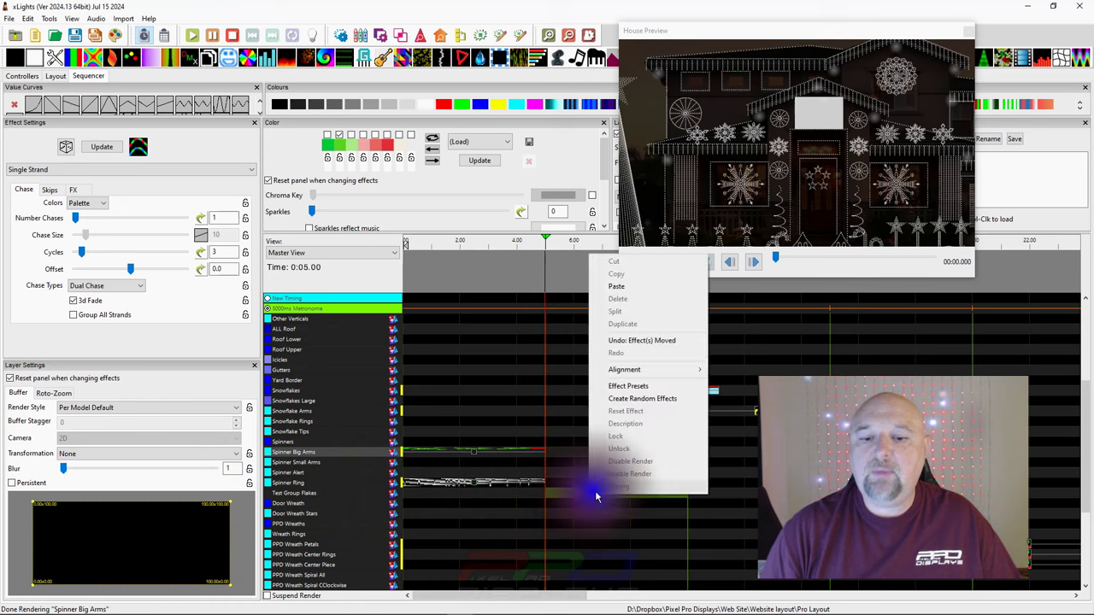
pyautogui.click(648, 292)
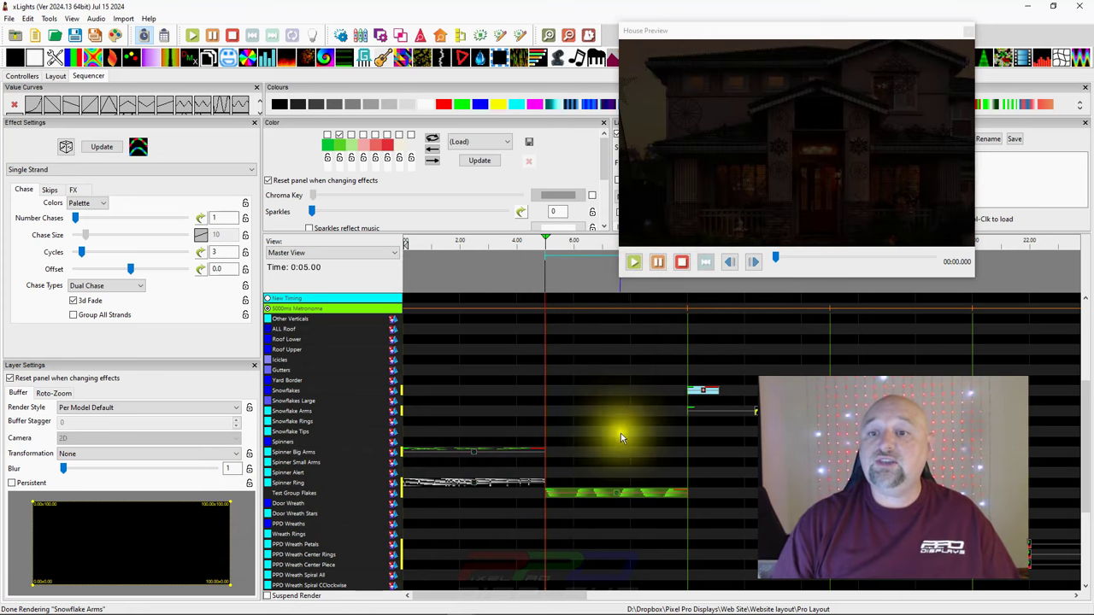
pyautogui.click(617, 494)
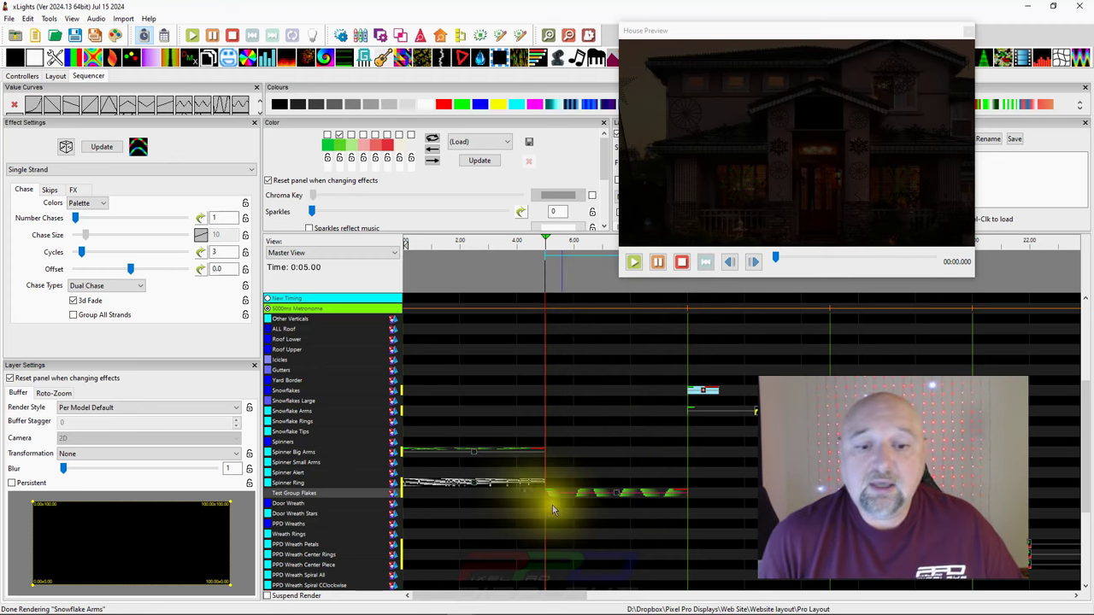
pyautogui.click(479, 449)
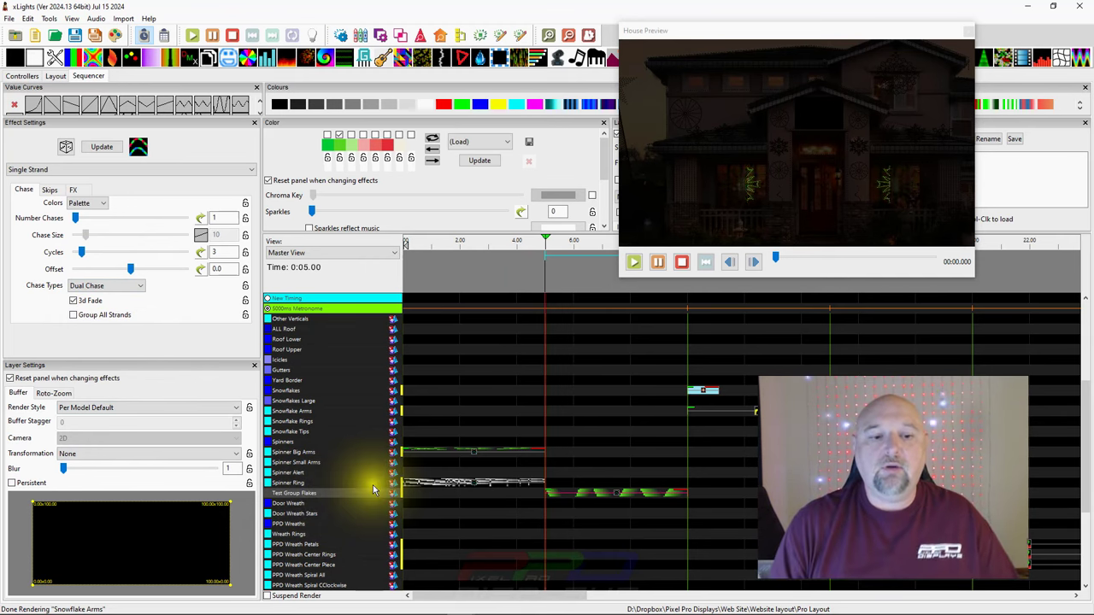
# Expand Test Group Flakes to show Snowflake Arms and Snowflake Rings, then select the Spinner Big Arms effect.
pyautogui.doubleClick(293, 495)
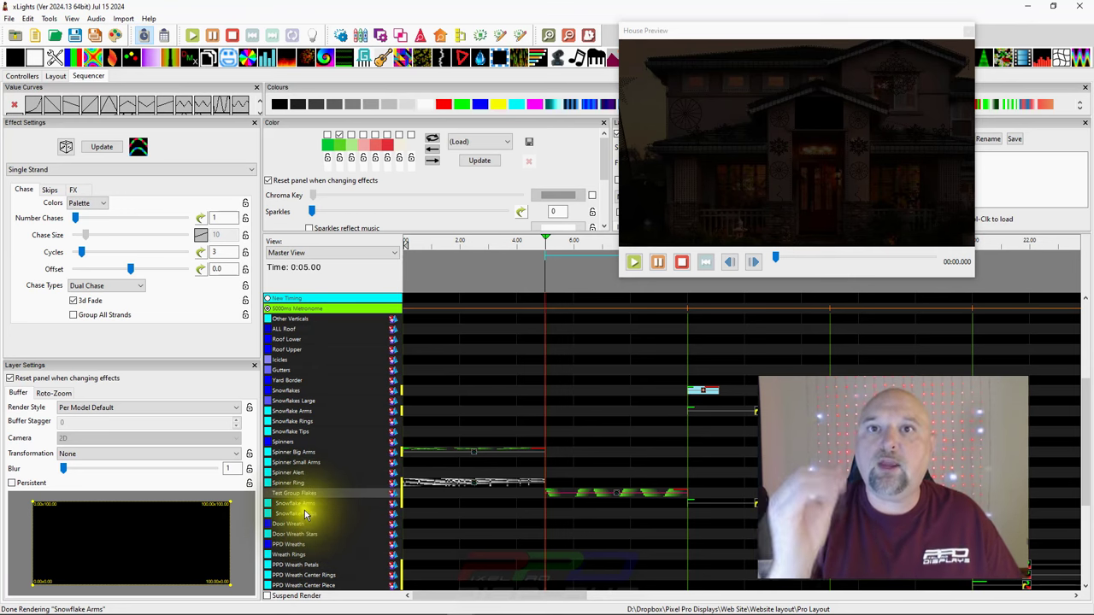
pyautogui.scroll(-1, 515, 505)
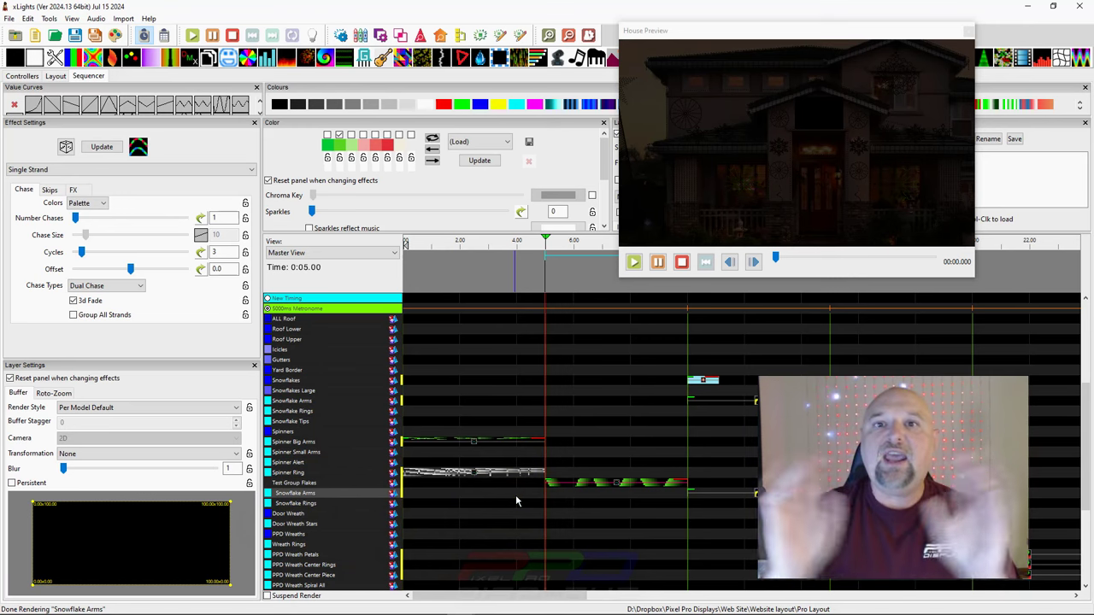
pyautogui.click(472, 443)
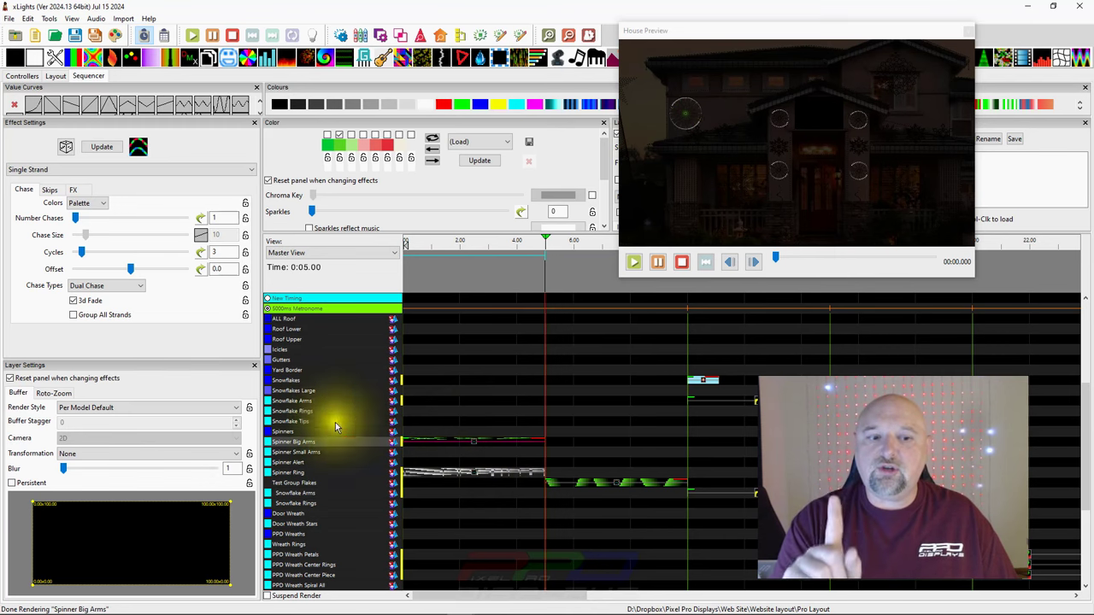
# Copy the Spinner Big Arms effect and paste it onto Snowflake Arms at 5 seconds.
pyautogui.rightClick(470, 444)
pyautogui.click(493, 218)
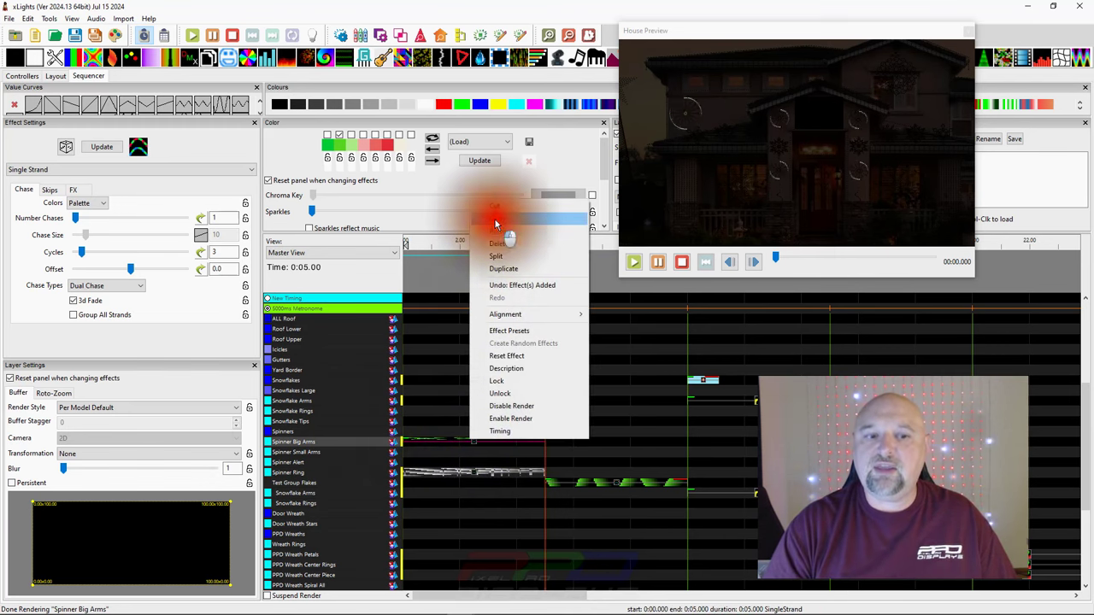
pyautogui.rightClick(568, 402)
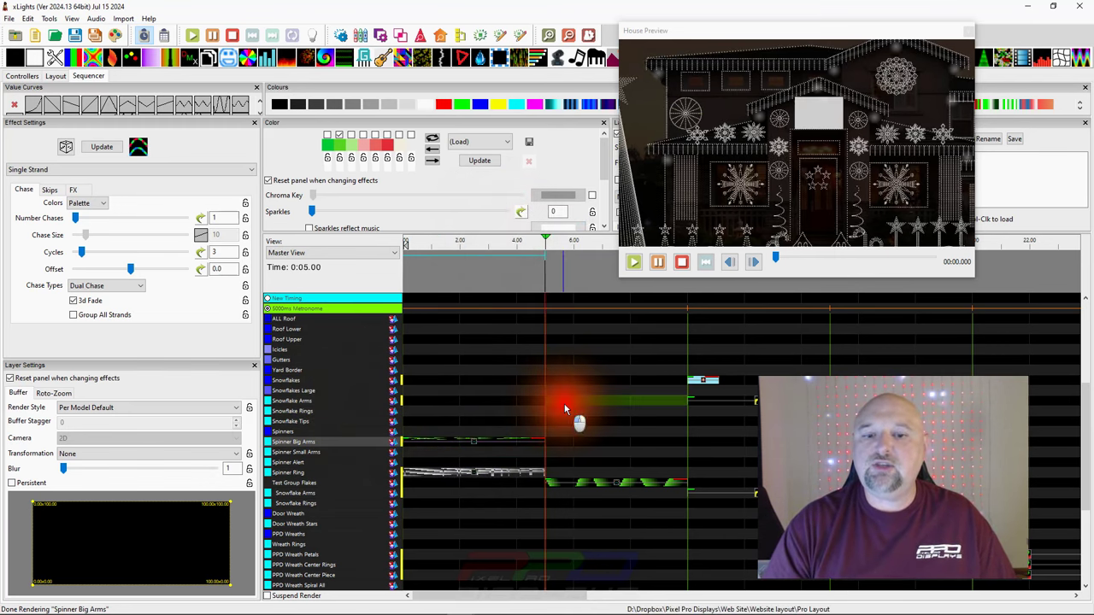
pyautogui.click(601, 200)
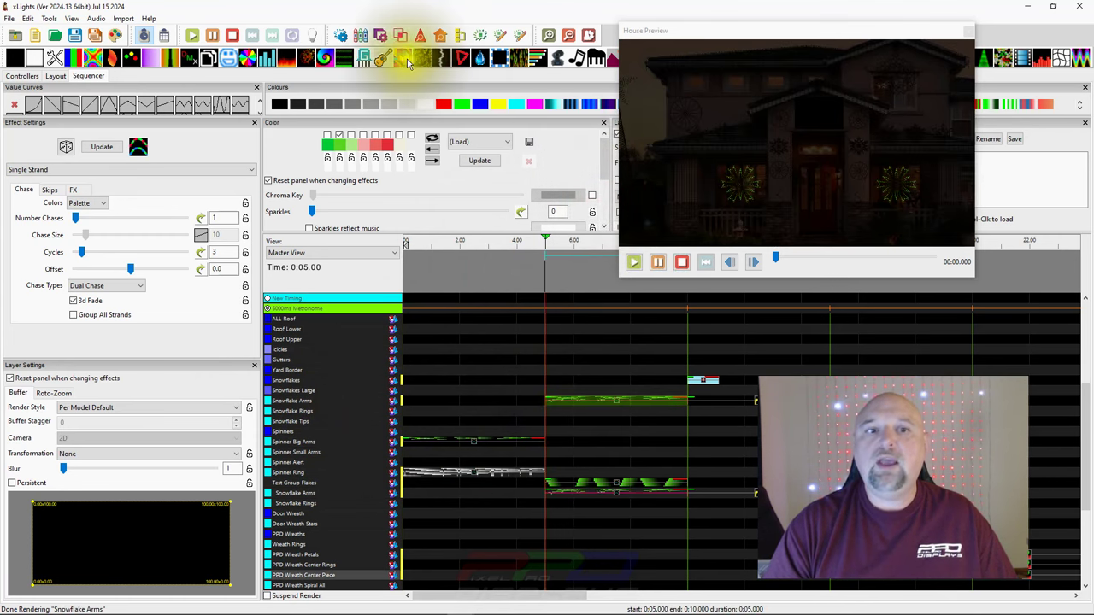
# Apply the current colour palette to the selected effects, then review the pasted Snowflake Arms effect.
pyautogui.click(479, 160)
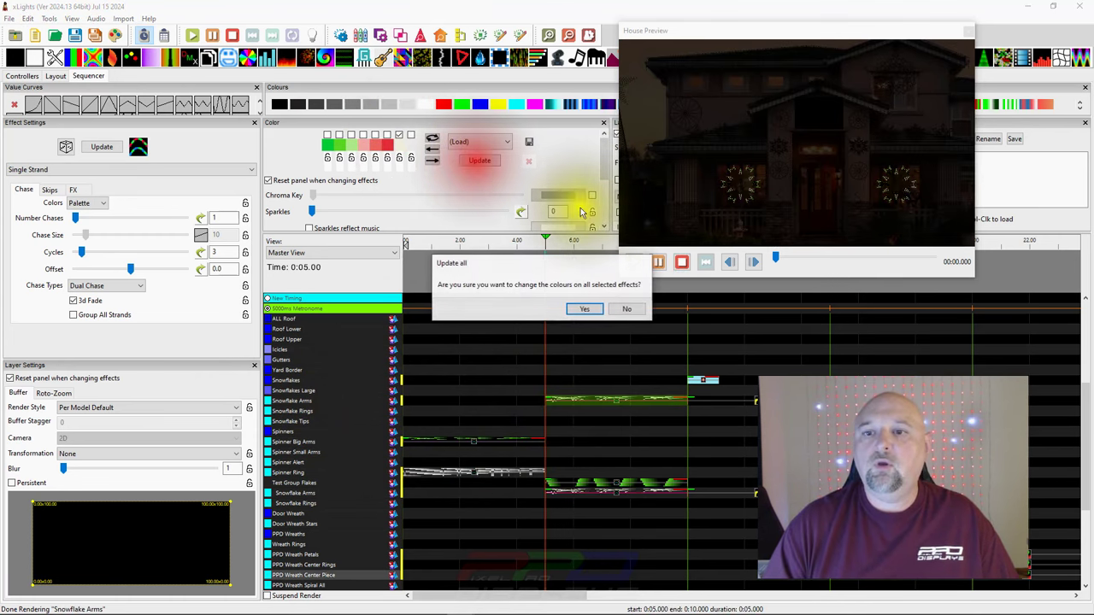
pyautogui.click(577, 309)
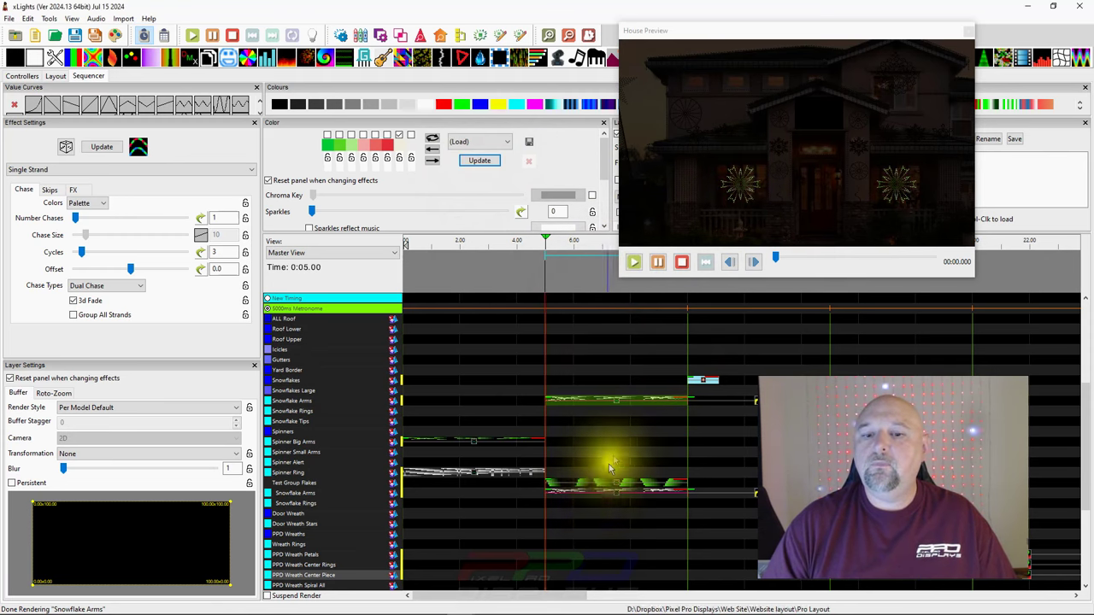
pyautogui.click(603, 491)
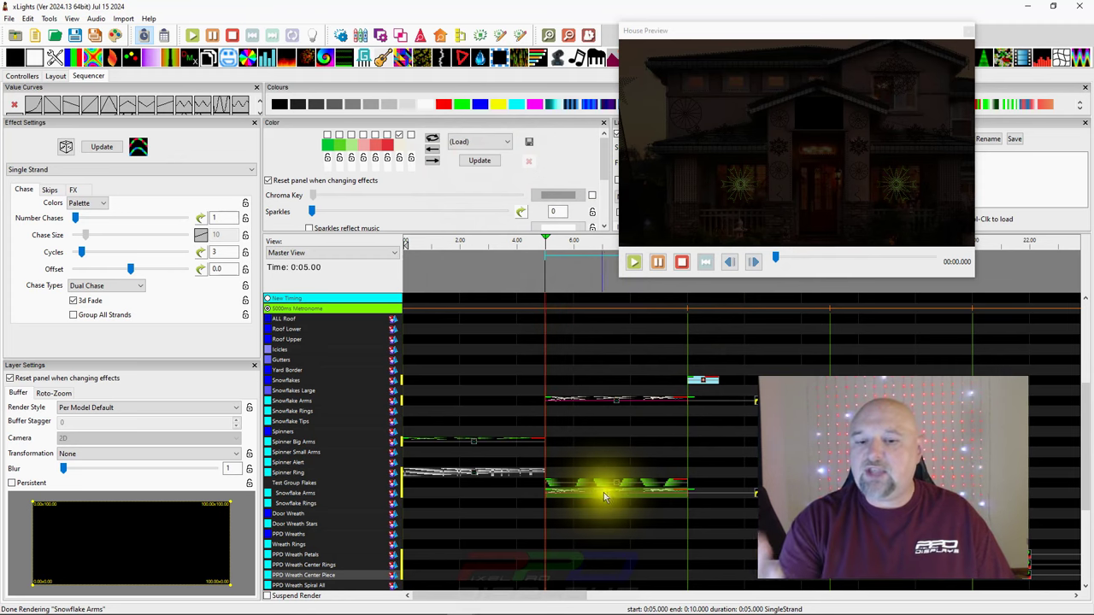
pyautogui.click(617, 400)
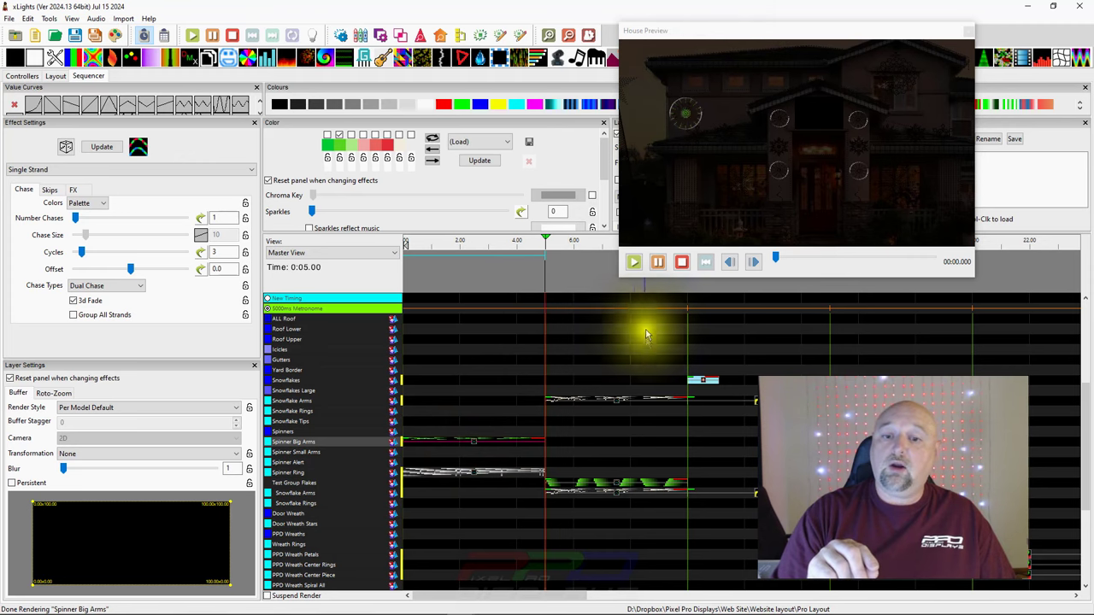
# Select the 5–10 s Snowflake Arms effect, collapse Test Group Flakes, and select its effect.
pyautogui.click(618, 399)
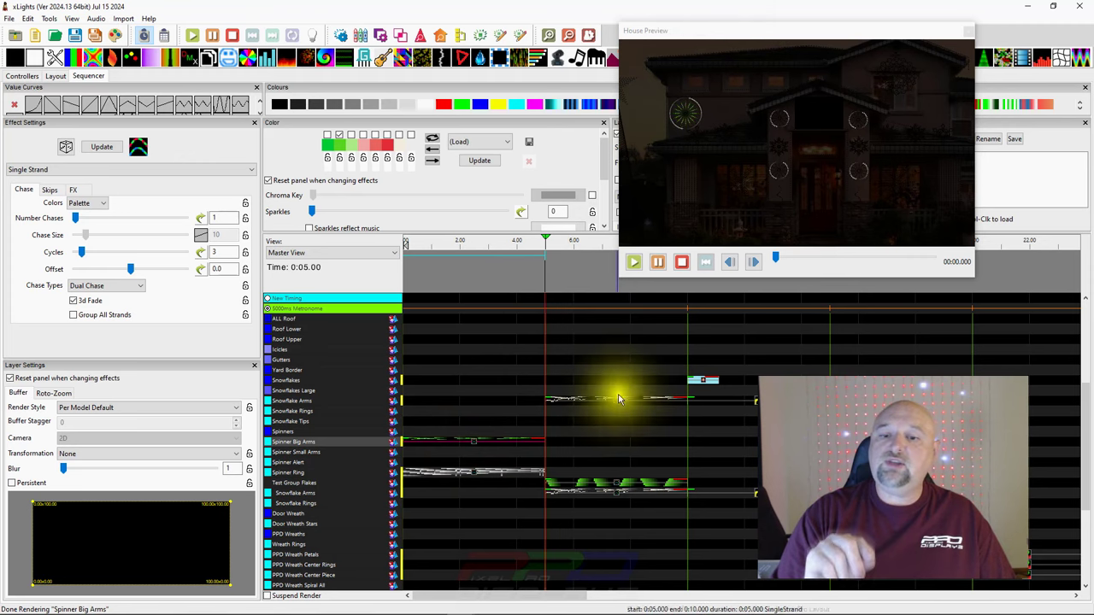
pyautogui.click(619, 492)
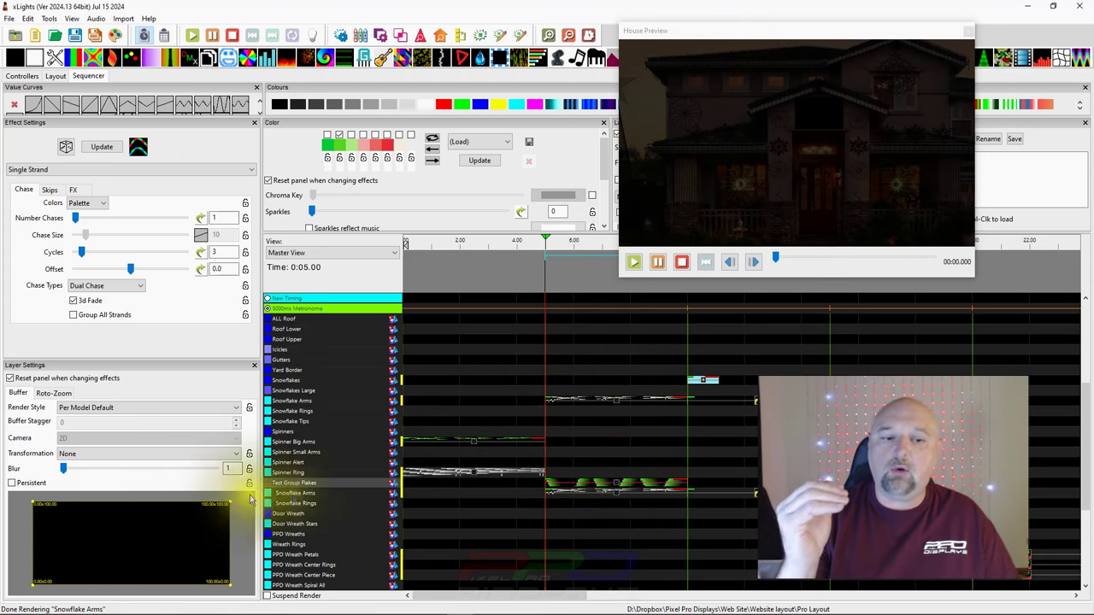
pyautogui.doubleClick(299, 483)
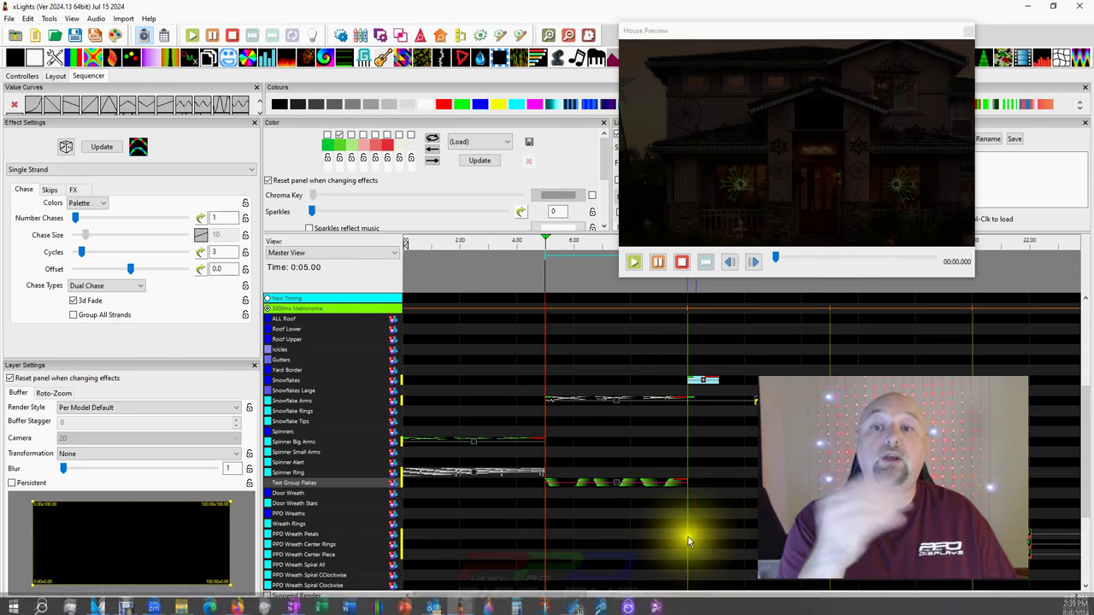
pyautogui.click(622, 484)
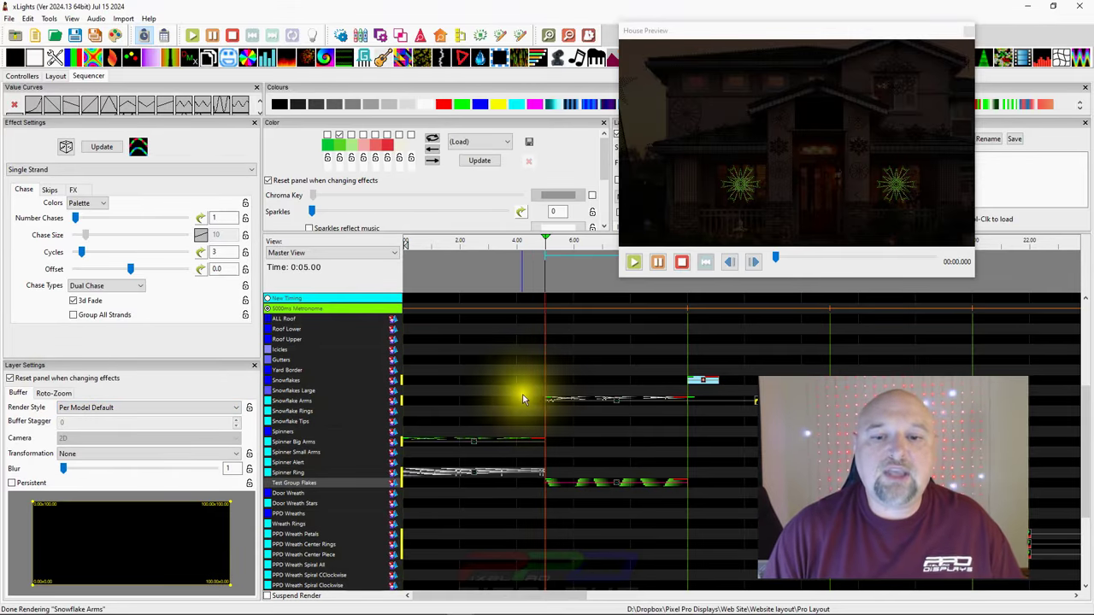
pyautogui.hscroll(3, 520, 391)
pyautogui.click(488, 398)
pyautogui.hscroll(3, 474, 403)
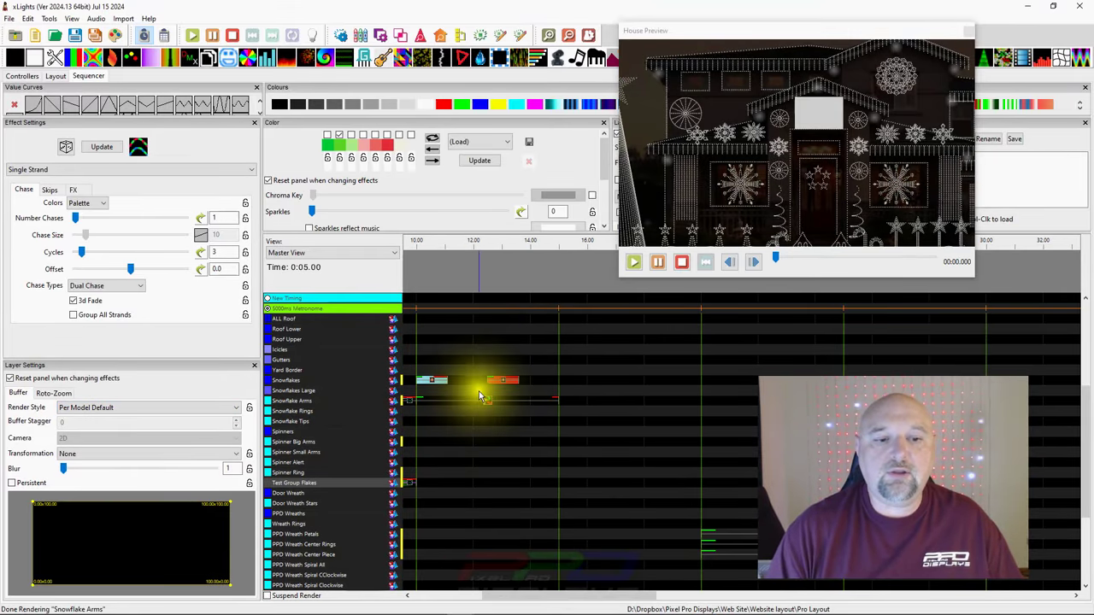
pyautogui.click(490, 403)
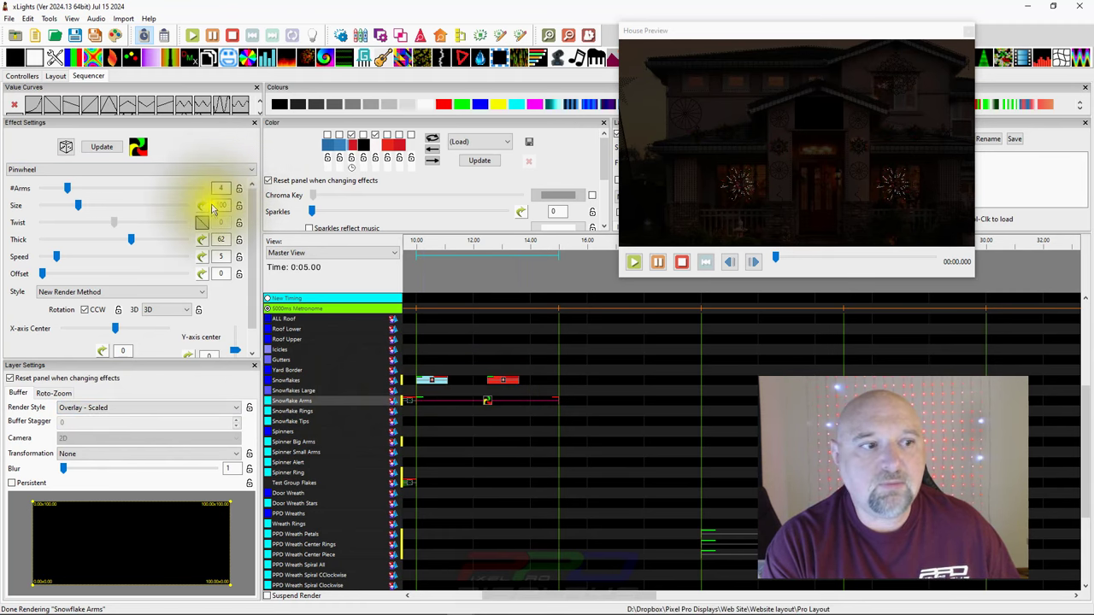
pyautogui.click(505, 384)
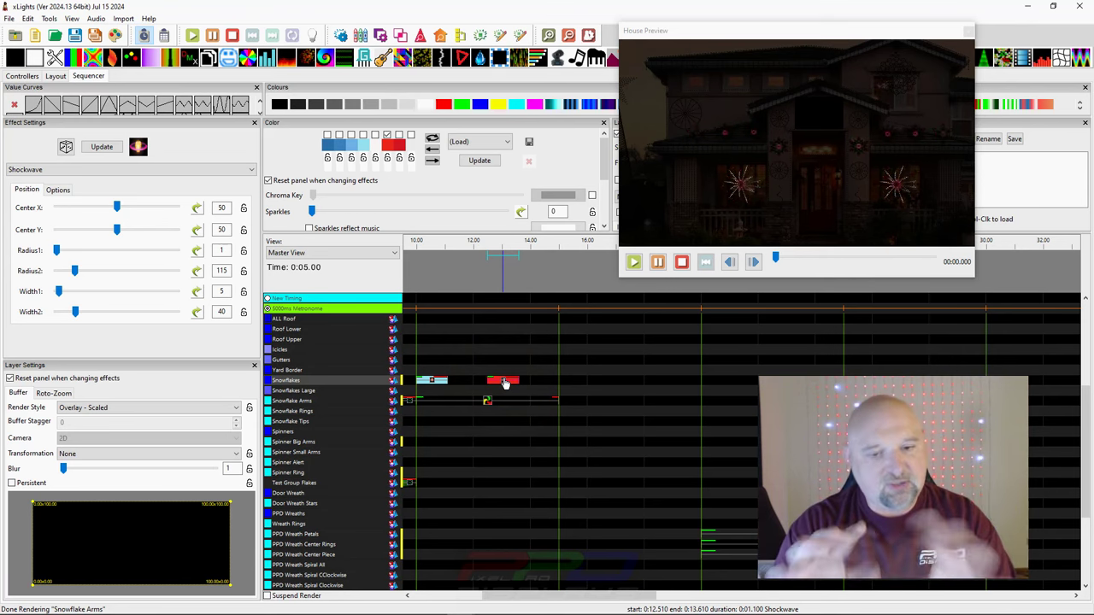
pyautogui.click(504, 384)
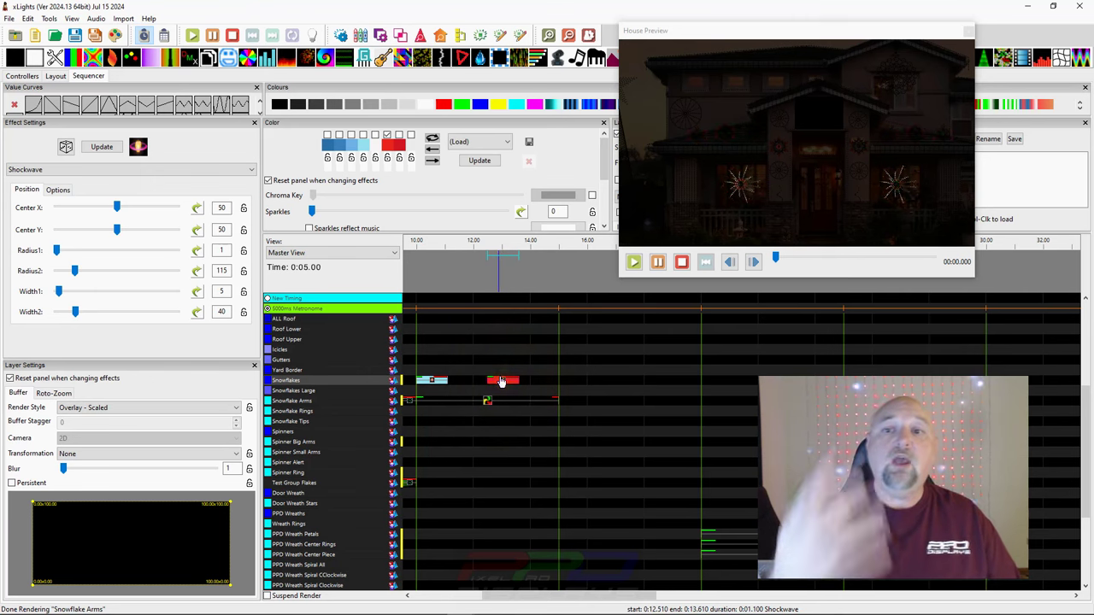
pyautogui.click(477, 402)
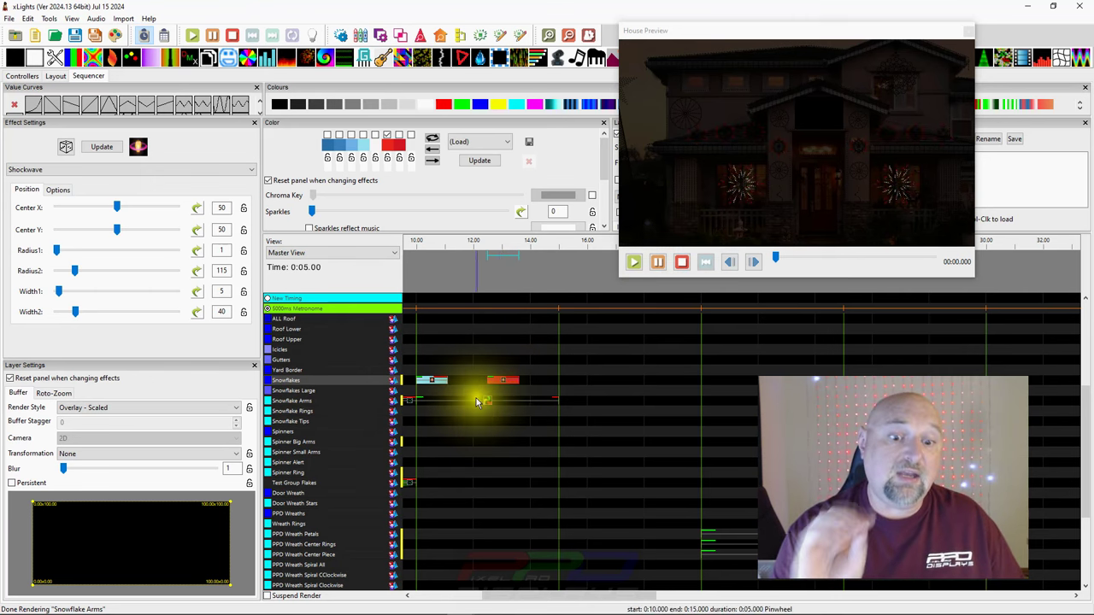
pyautogui.click(488, 403)
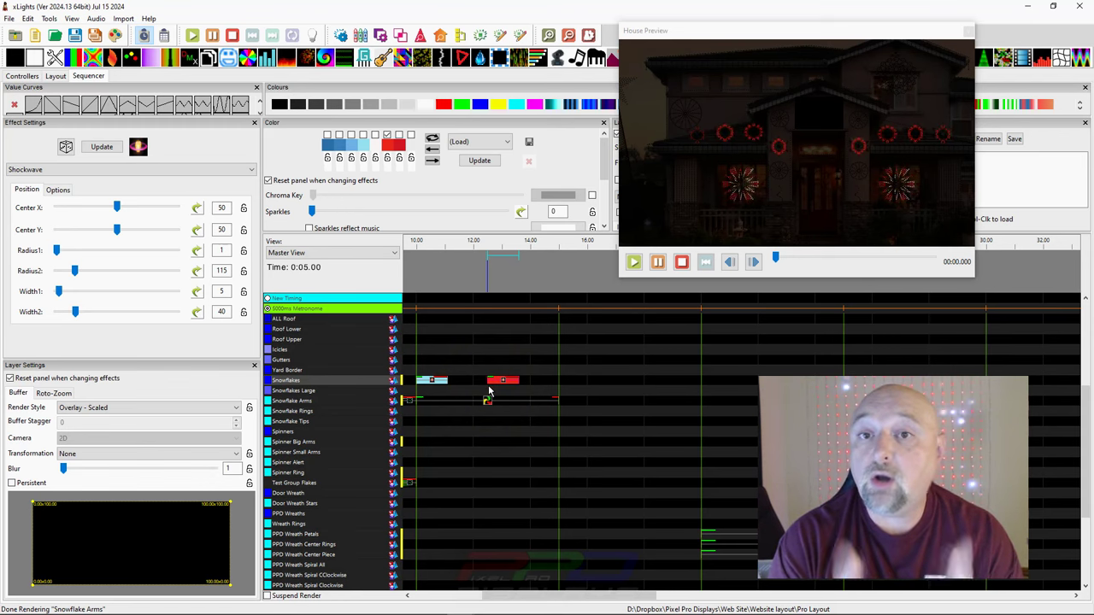
# In Layout, inspect the Spinner Big Arms, Spinner Ring and Spinner Small Arms groups.
pyautogui.click(55, 75)
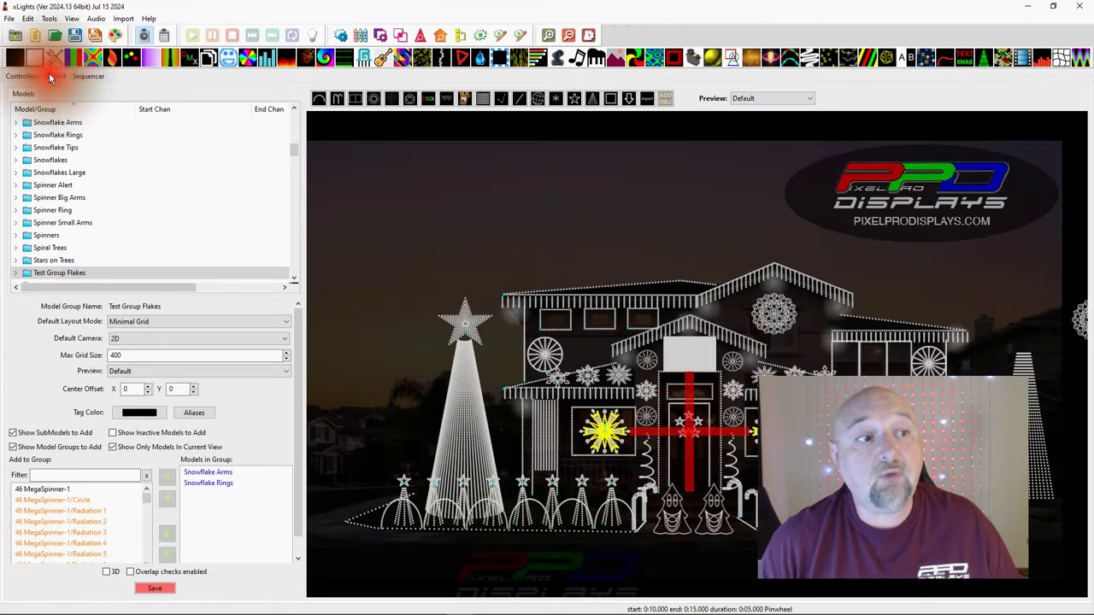
pyautogui.click(60, 197)
pyautogui.click(47, 210)
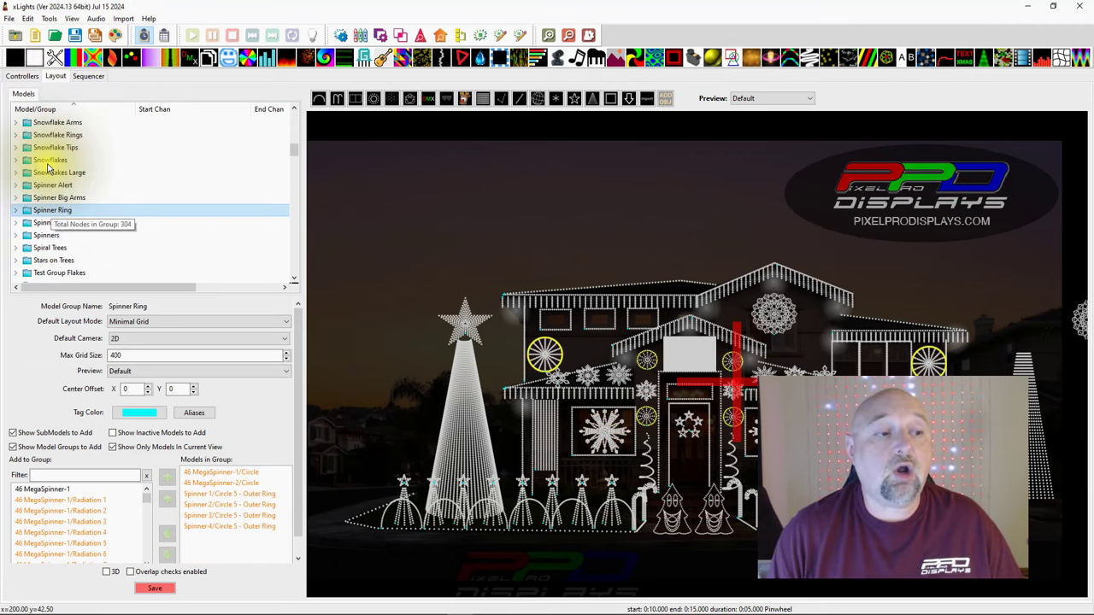
pyautogui.click(47, 223)
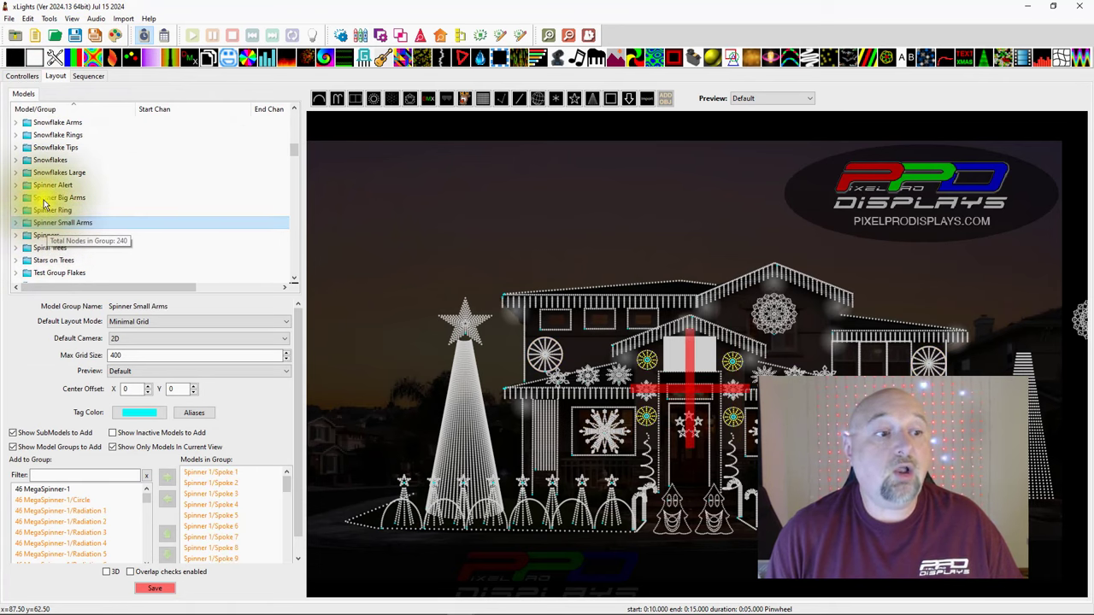
# Create 'Test Group 2' from the selected Spinner Big Arms and Spinner Small Arms groups.
pyautogui.keyDown('ctrl'); pyautogui.click(44, 197); pyautogui.keyUp('ctrl')
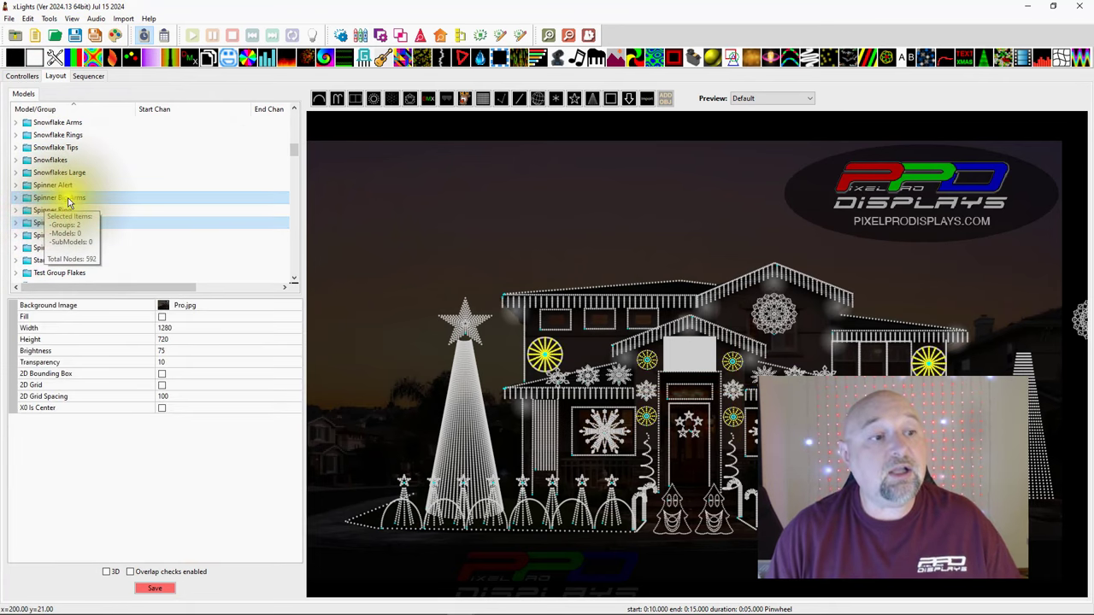
pyautogui.rightClick(167, 201)
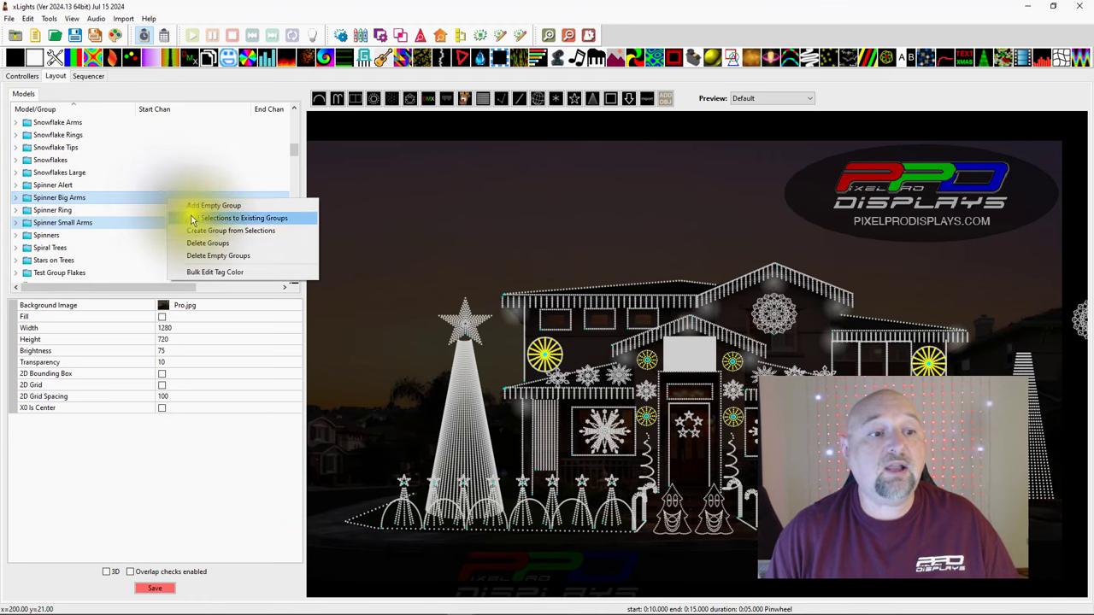
pyautogui.click(195, 232)
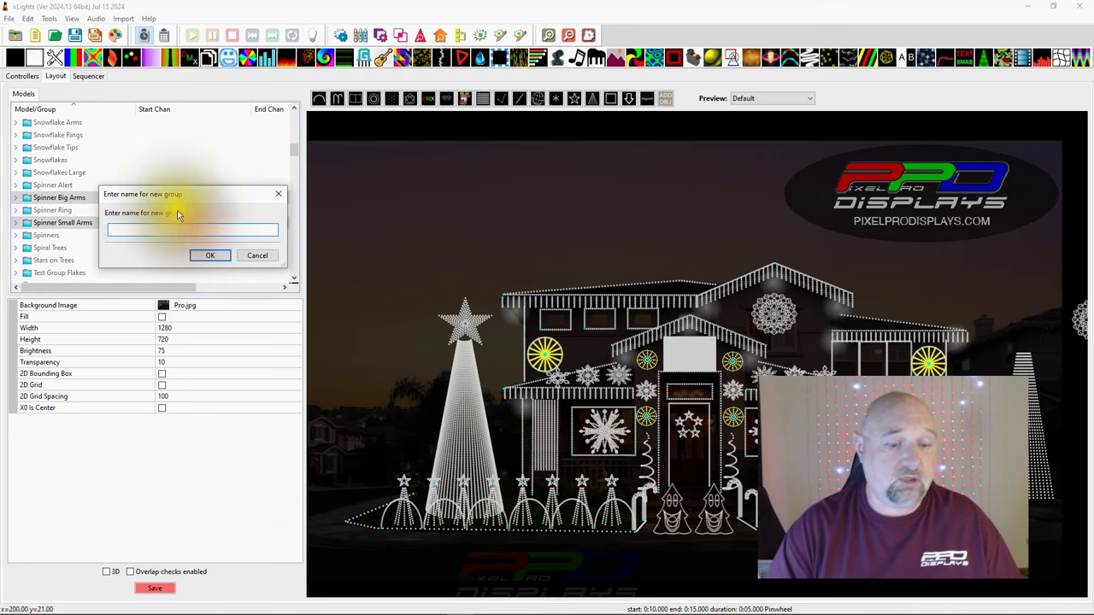
pyautogui.write('Test G')
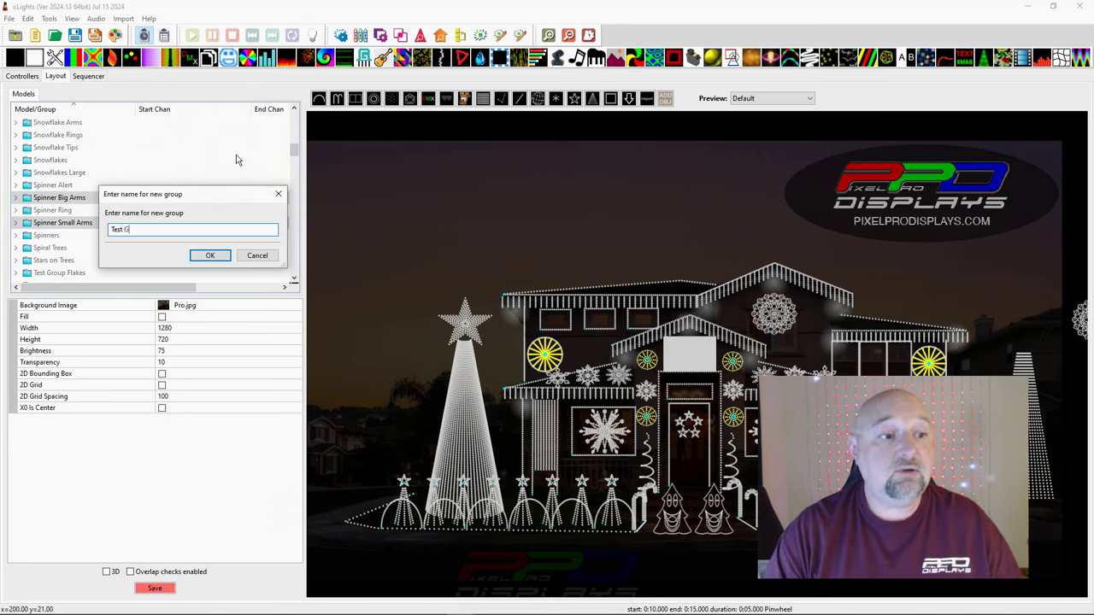
pyautogui.write('roup 2')
pyautogui.press('Return')
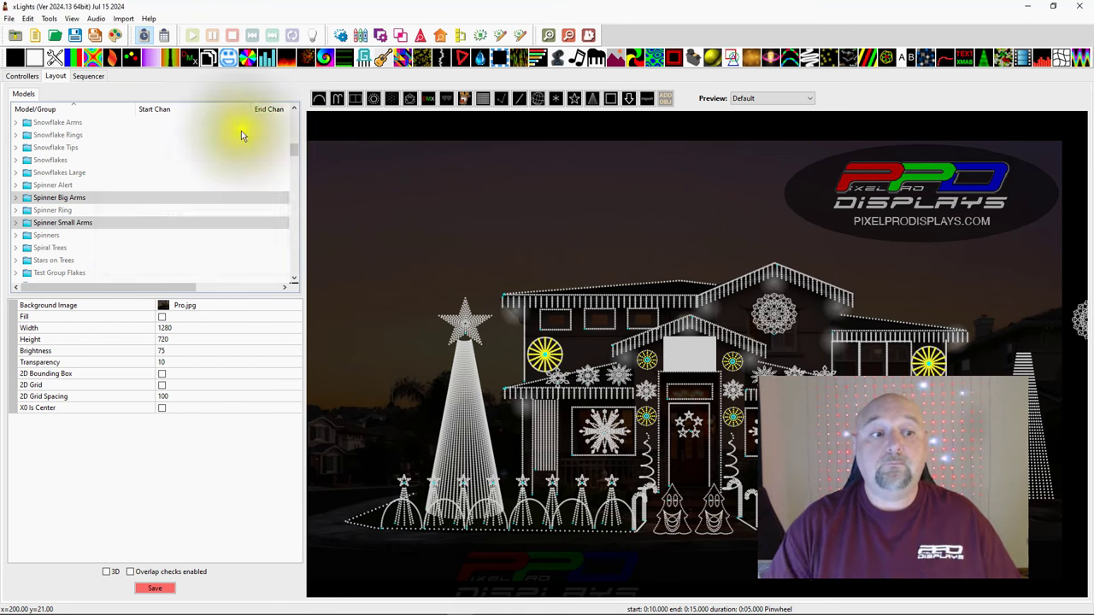
# Confirm the new Test Group 2 and add it as a sequencer row below Test Group Flakes.
pyautogui.click(83, 76)
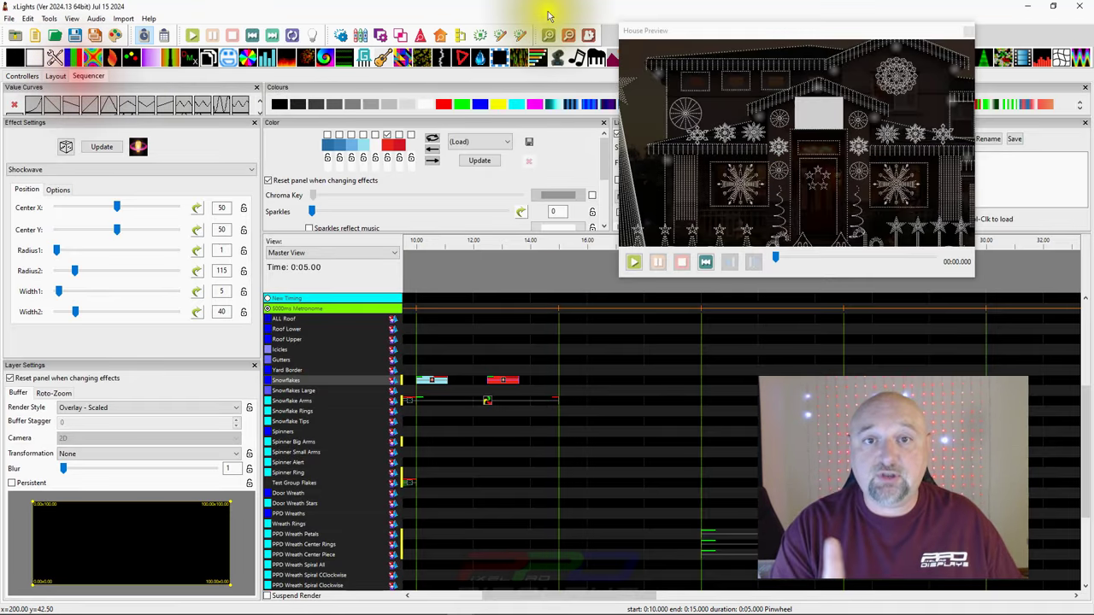
pyautogui.click(459, 35)
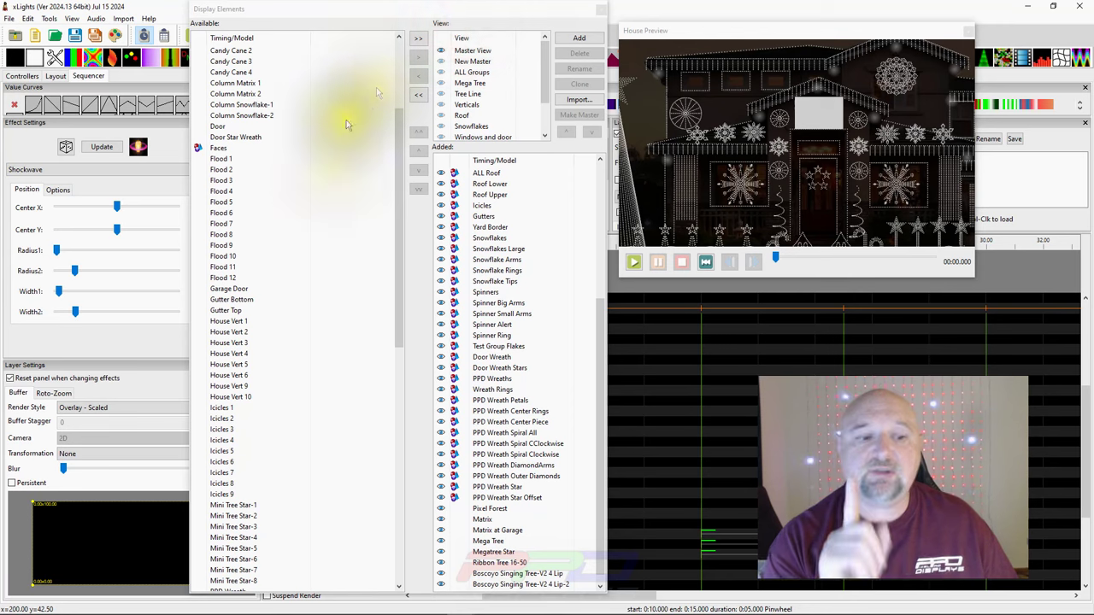
pyautogui.scroll(-17, 311, 293)
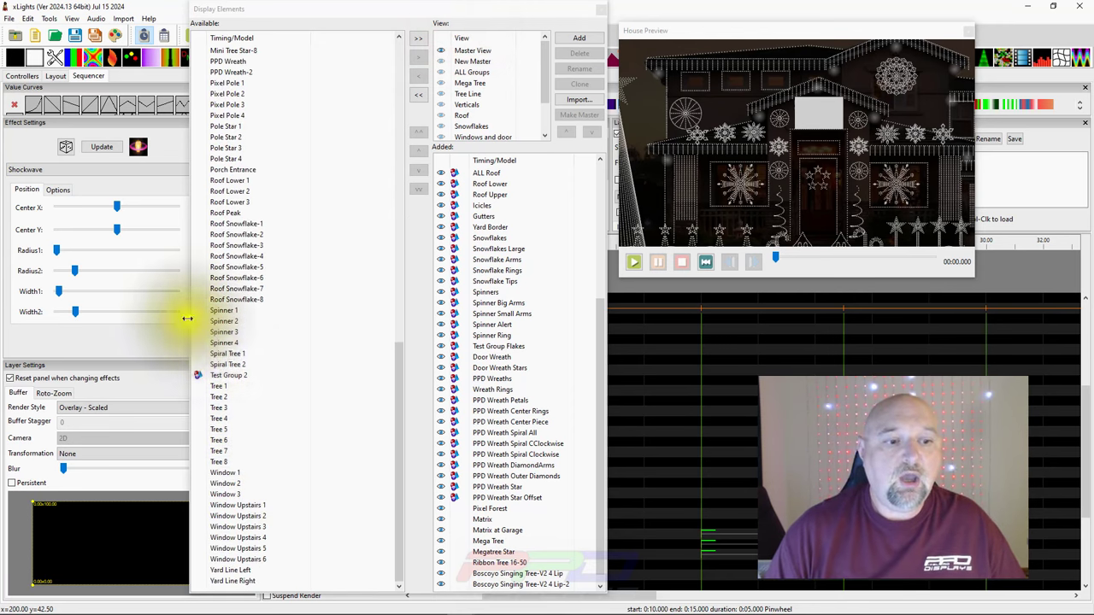
pyautogui.click(229, 376)
pyautogui.moveTo(228, 376); pyautogui.dragTo(487, 357)
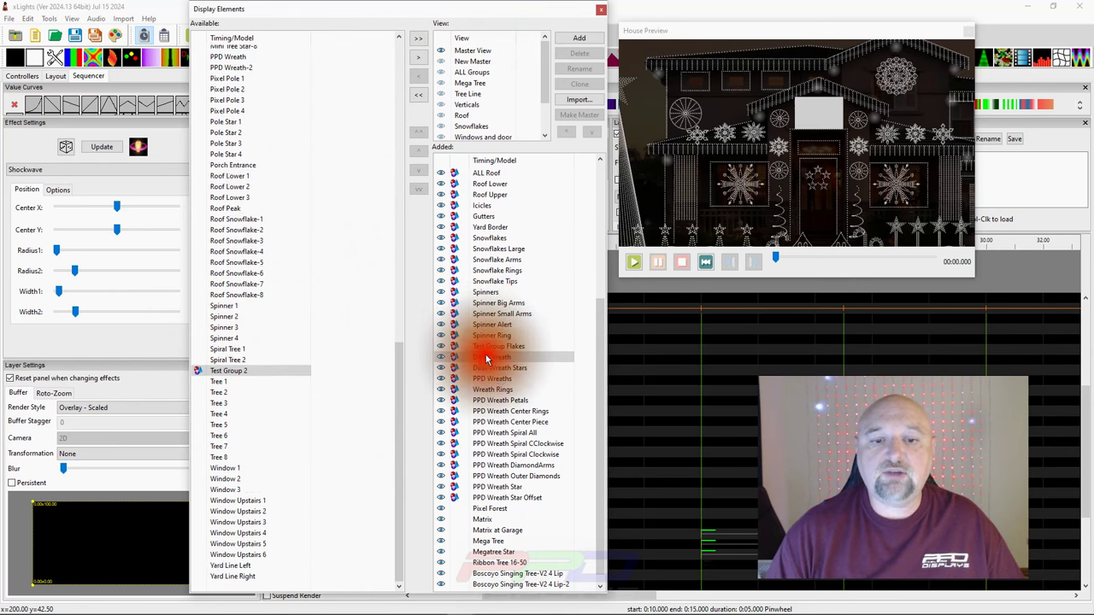
pyautogui.click(601, 10)
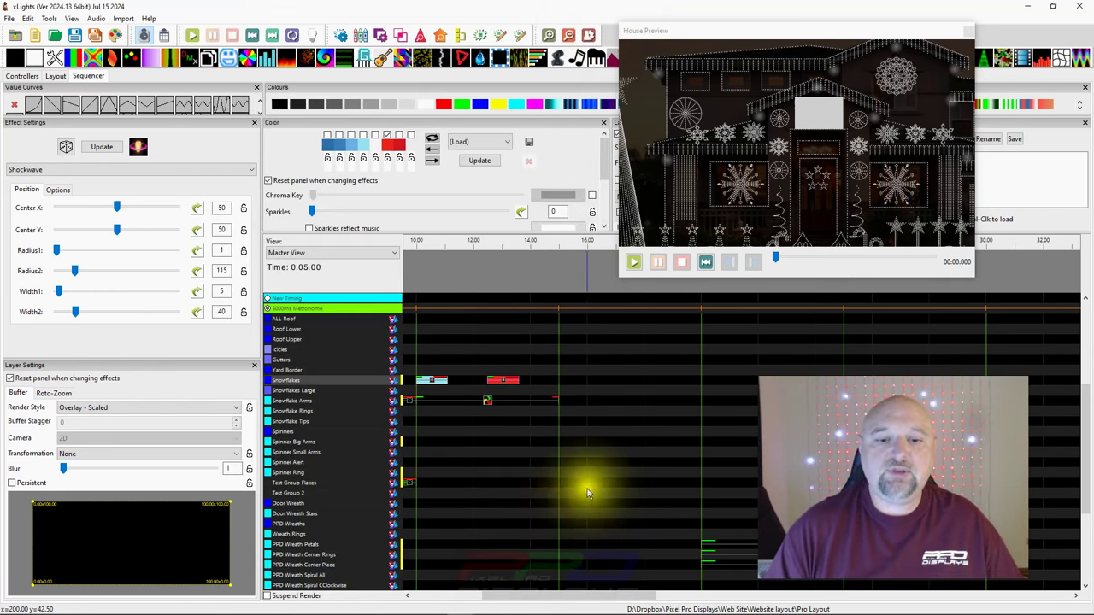
# Copy the Snowflake Arms Pinwheel and paste it onto the Test Group 2 row at 0:15–0:20.
pyautogui.hscroll(-3, 556, 501)
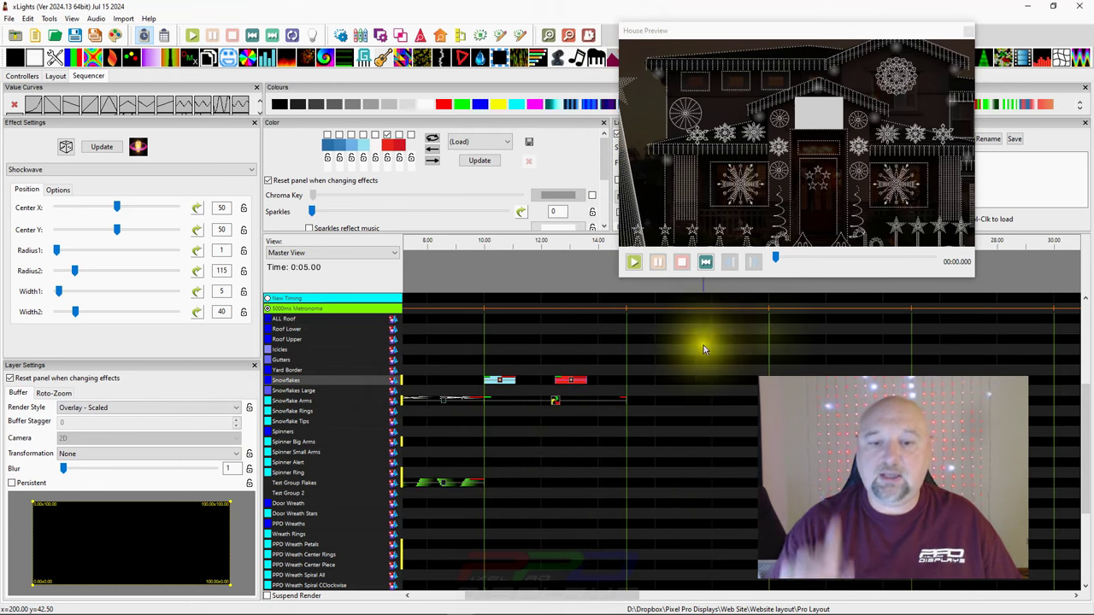
pyautogui.click(555, 402)
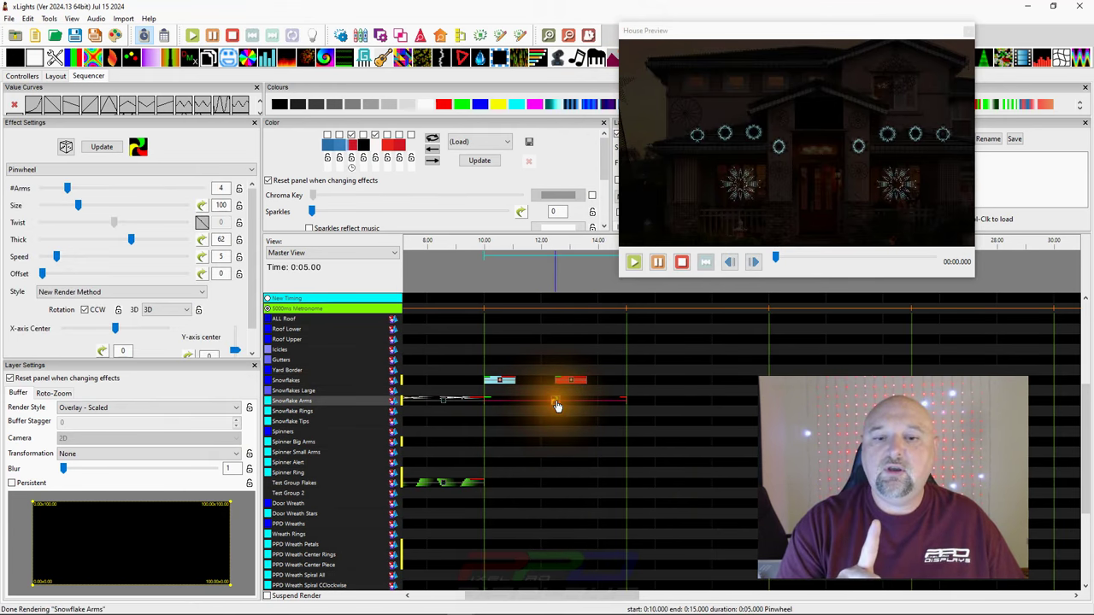
pyautogui.rightClick(554, 403)
pyautogui.click(578, 182)
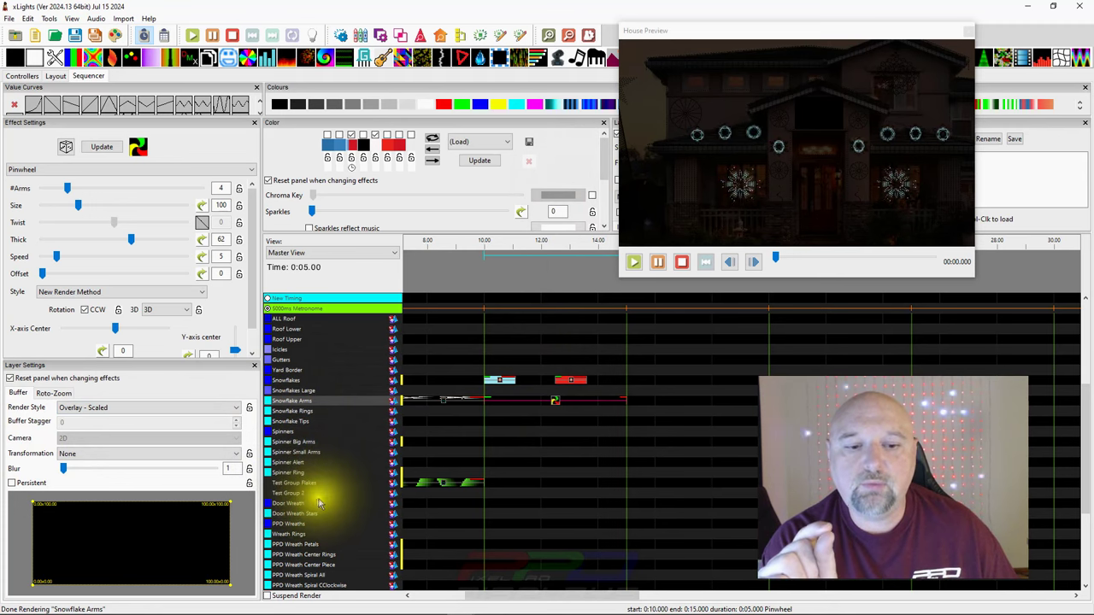
pyautogui.click(658, 490)
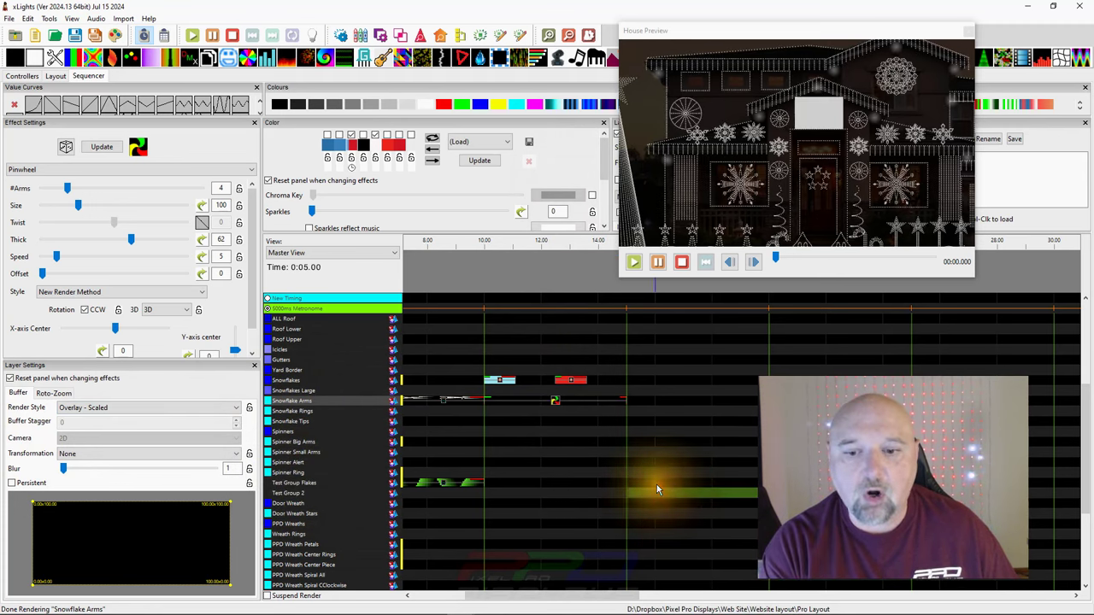
pyautogui.rightClick(658, 489)
pyautogui.click(693, 276)
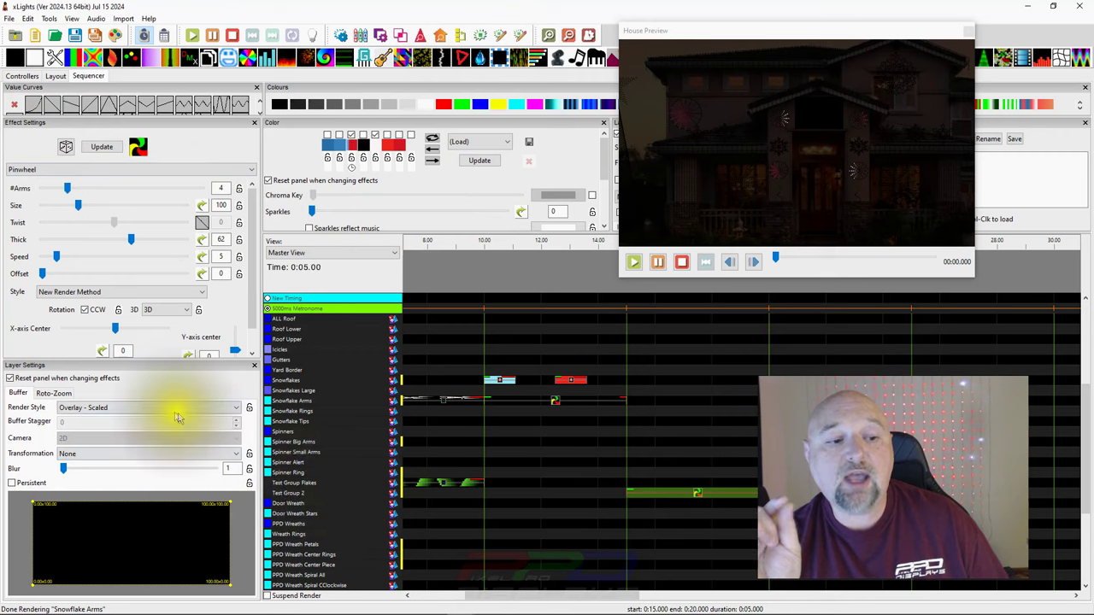
pyautogui.click(287, 494)
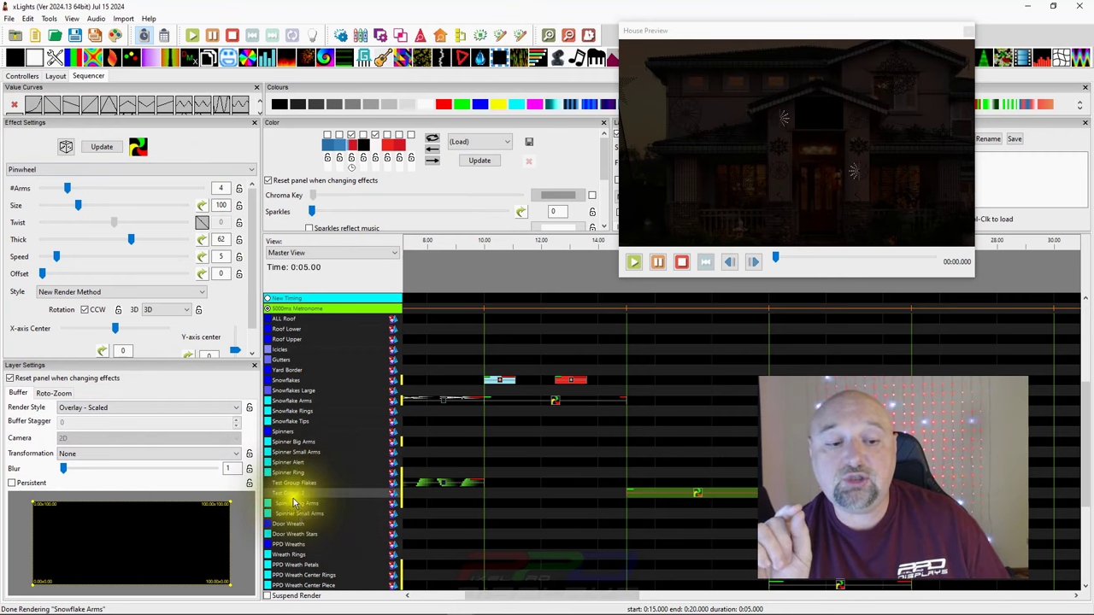
pyautogui.click(286, 494)
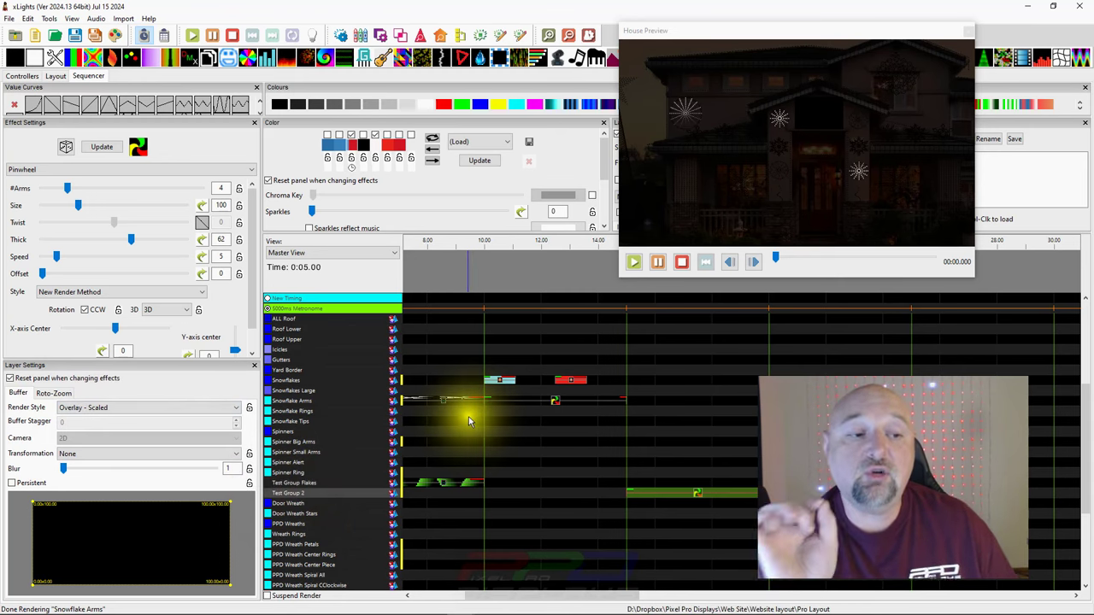
# Switch the Test Group 2 Pinwheel's render style to Per Model Default.
pyautogui.click(696, 493)
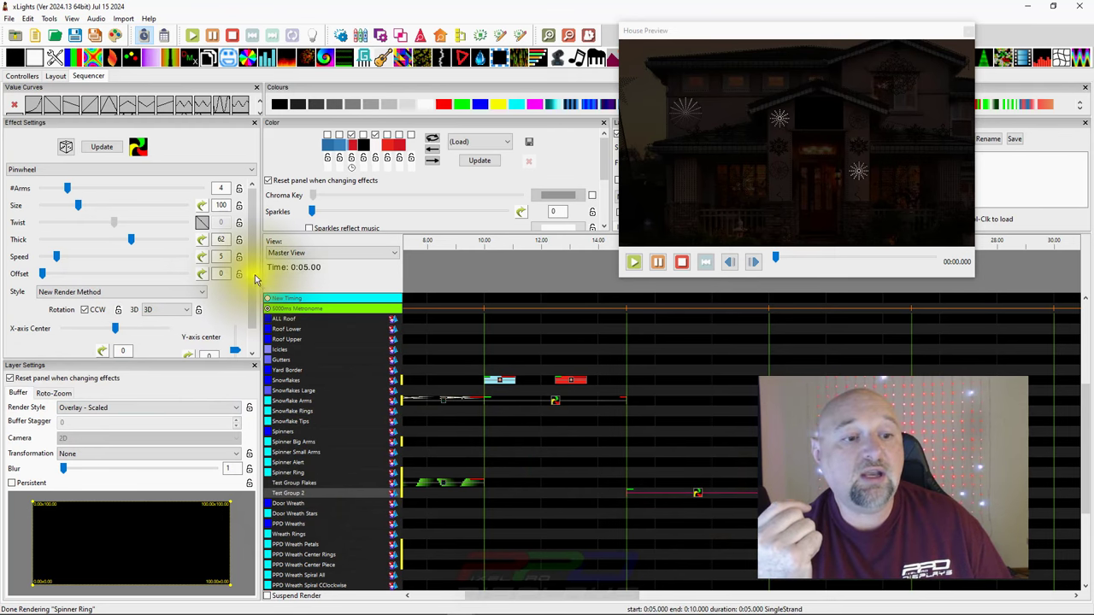
pyautogui.moveTo(254, 280)
pyautogui.mouseDown()
pyautogui.moveTo(245, 305)
pyautogui.moveTo(243, 274)
pyautogui.mouseUp()
pyautogui.click(171, 407)
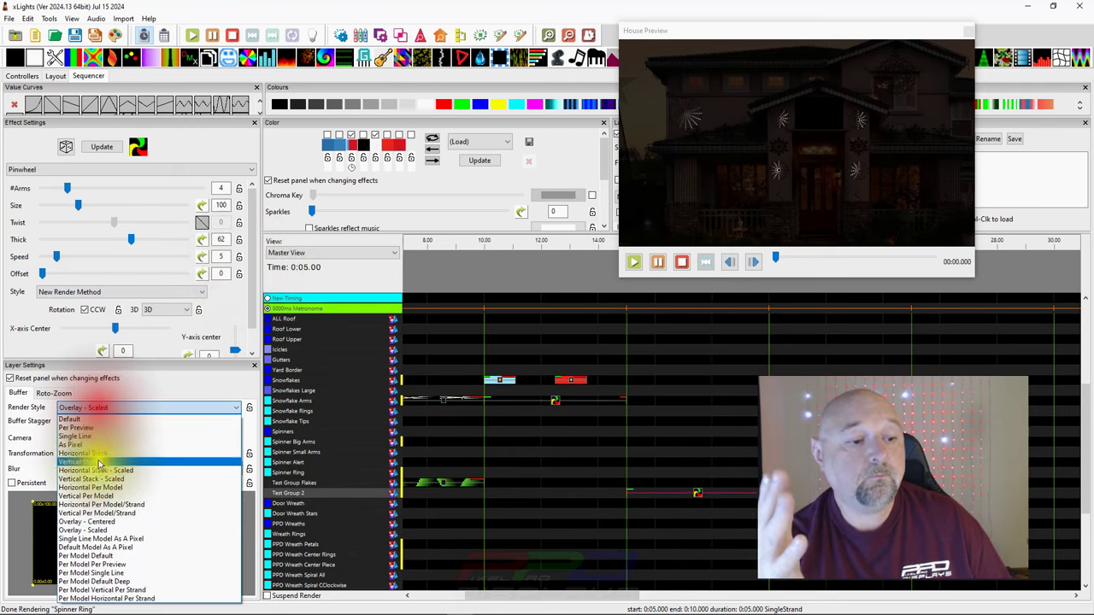
pyautogui.click(94, 555)
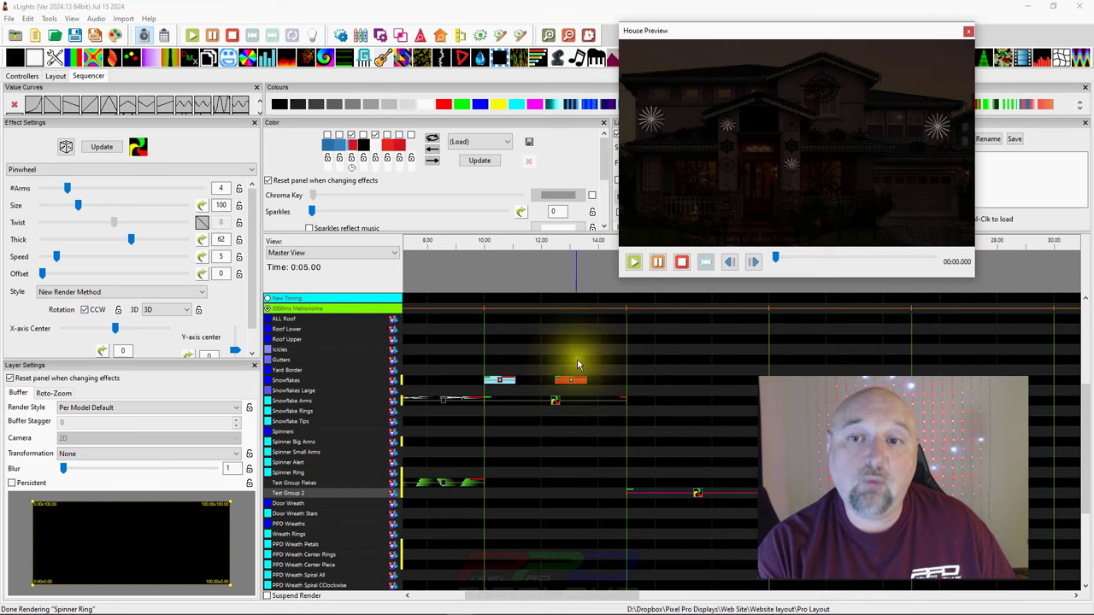
# Copy the Test Group 2 Pinwheel and paste it onto the Spinner Alert and Spinner Ring rows.
pyautogui.rightClick(699, 494)
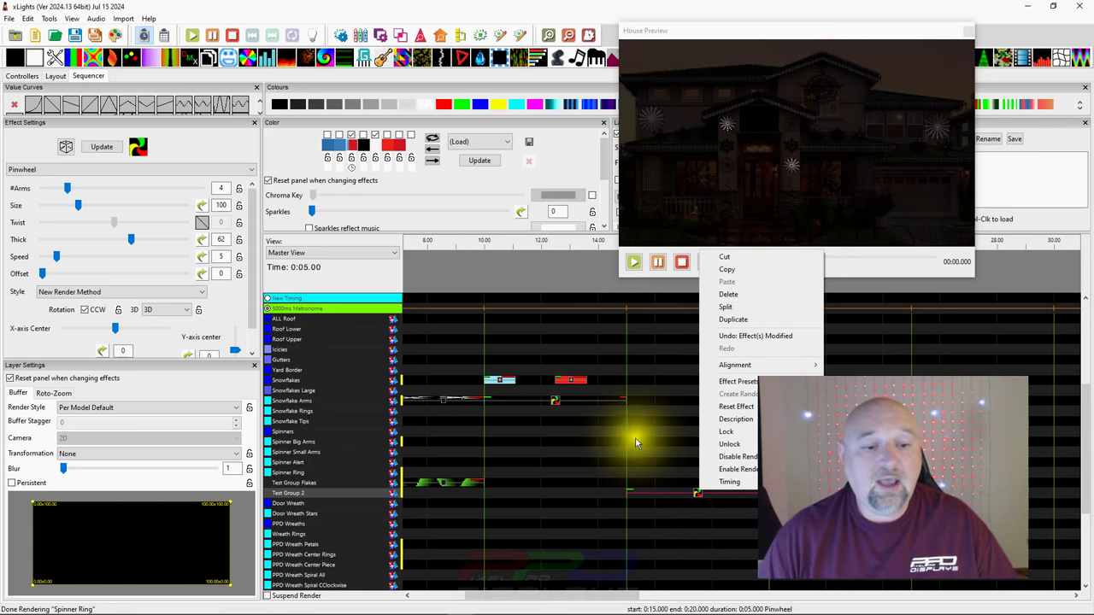
pyautogui.click(733, 275)
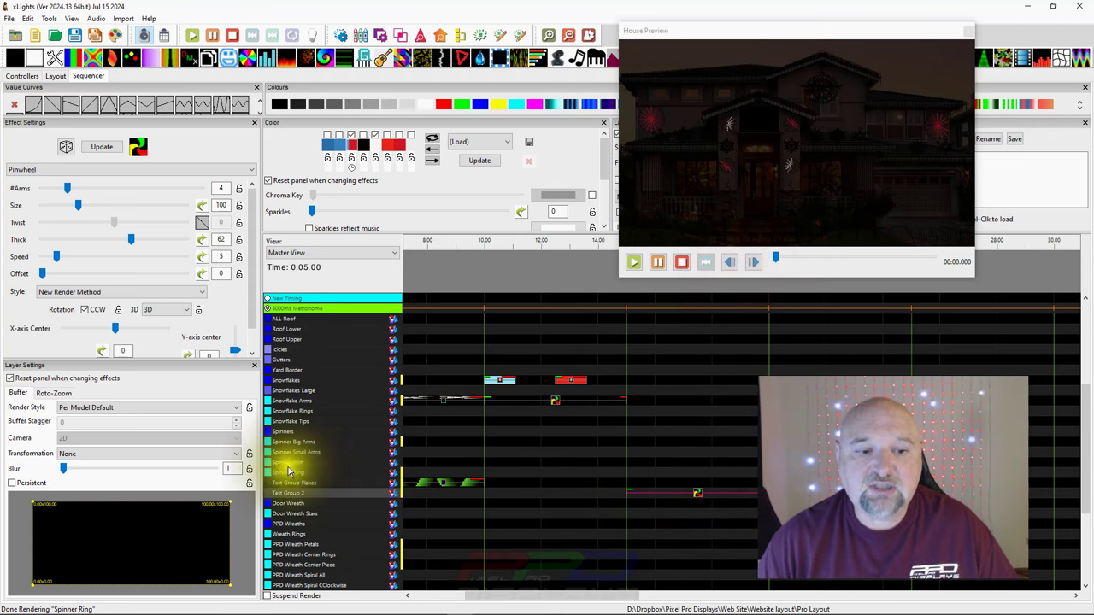
pyautogui.rightClick(650, 464)
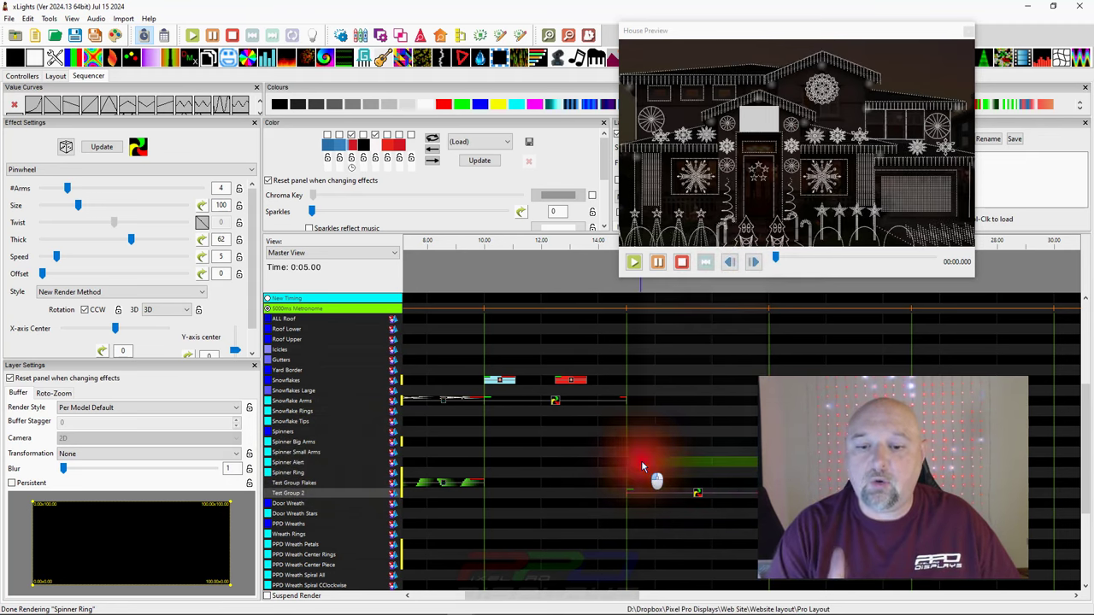
pyautogui.click(667, 254)
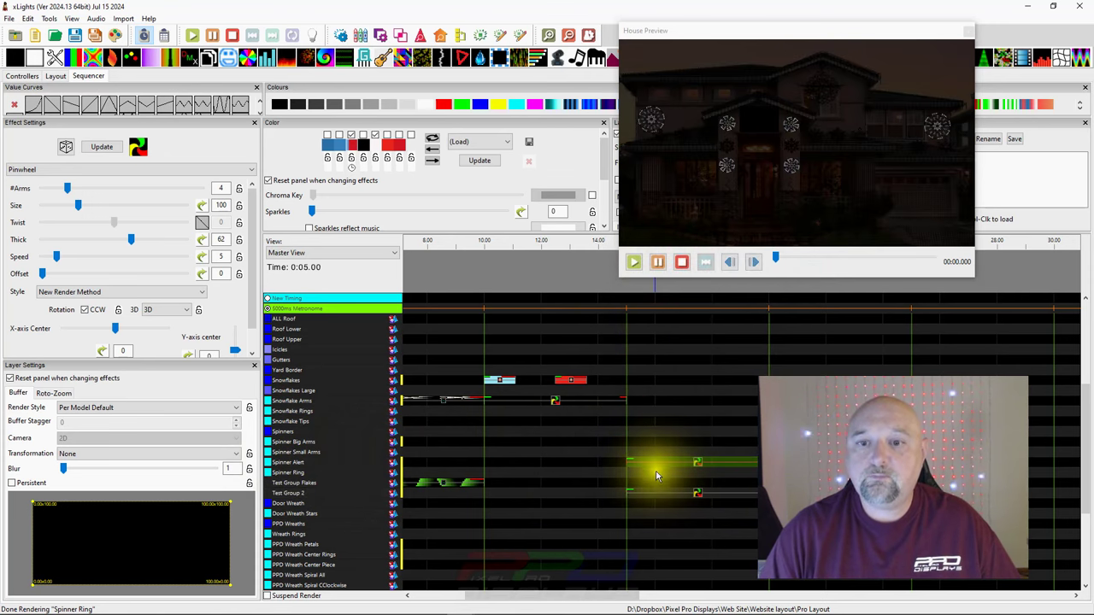
pyautogui.rightClick(656, 473)
pyautogui.click(669, 253)
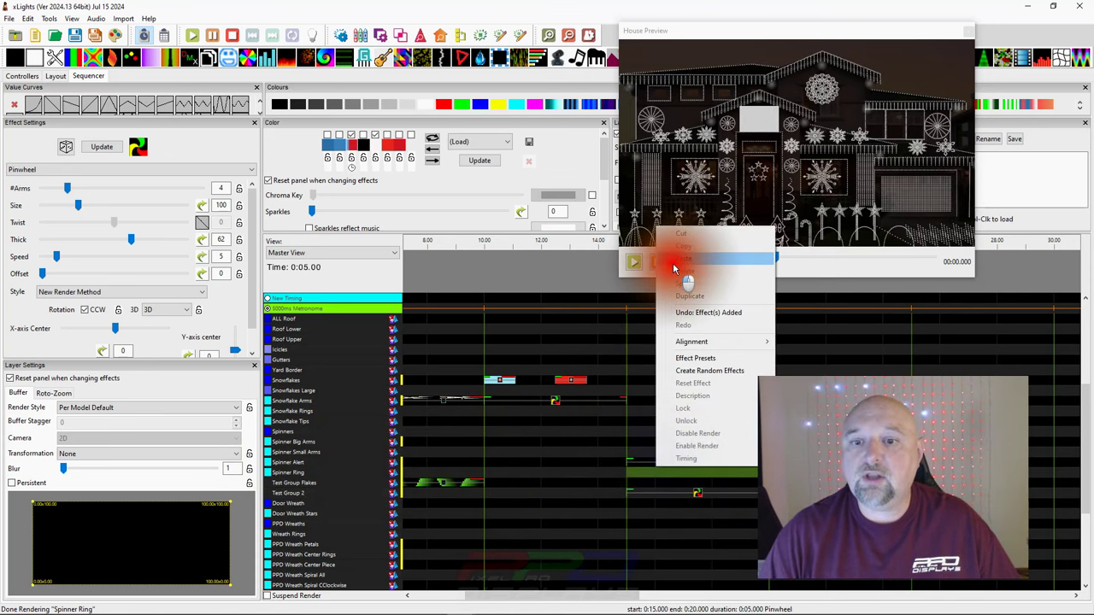
pyautogui.click(698, 490)
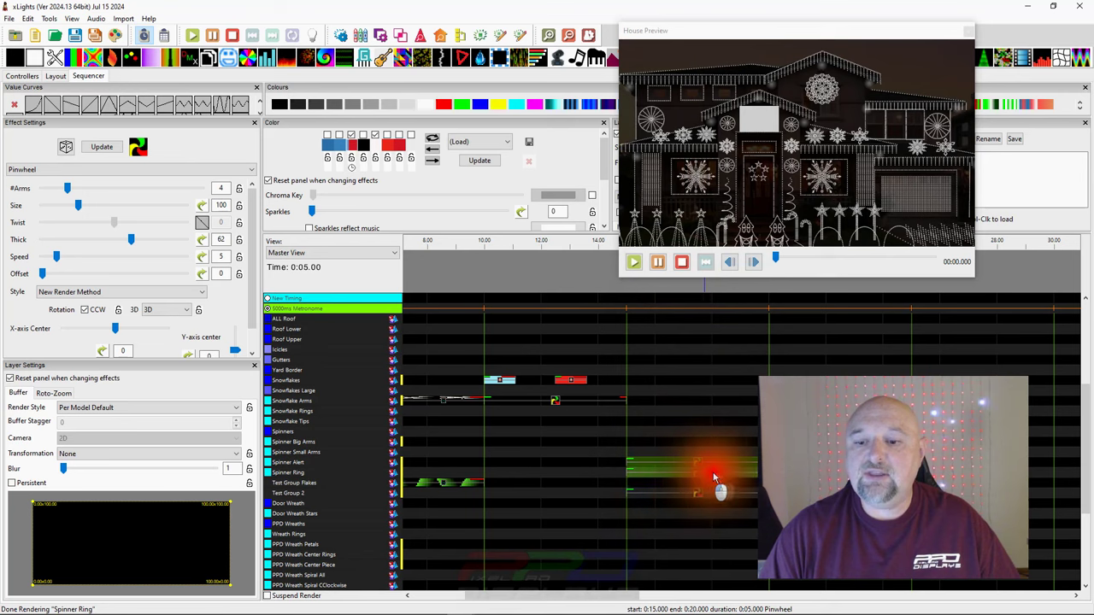
pyautogui.rightClick(700, 470)
pyautogui.click(700, 253)
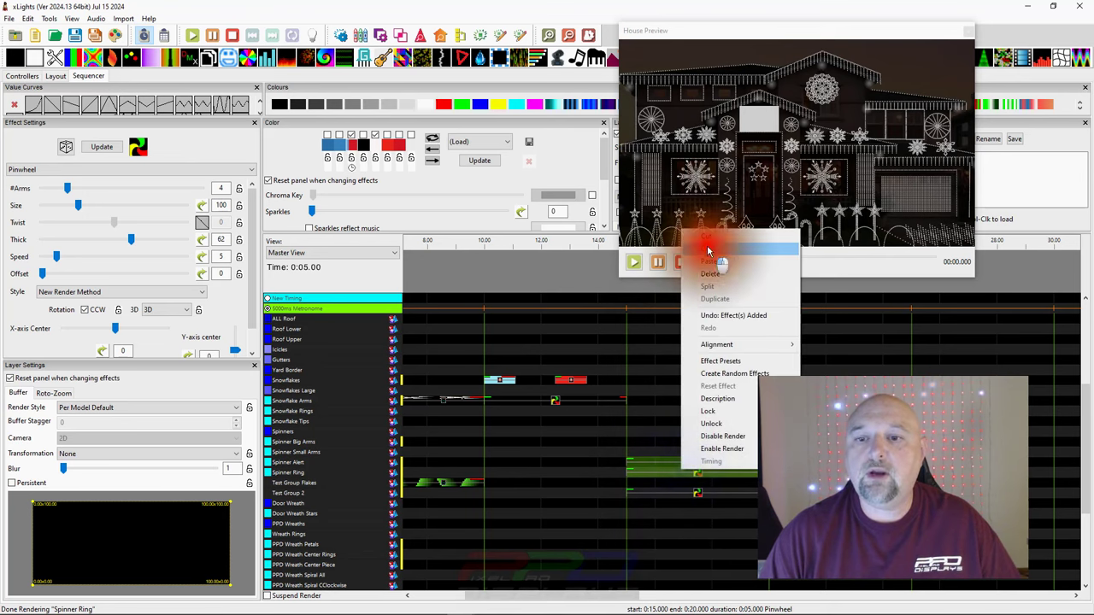
# Place another Pinwheel on the Spinner Big Arms row at 0:25–0:30.
pyautogui.hscroll(5, 494, 452)
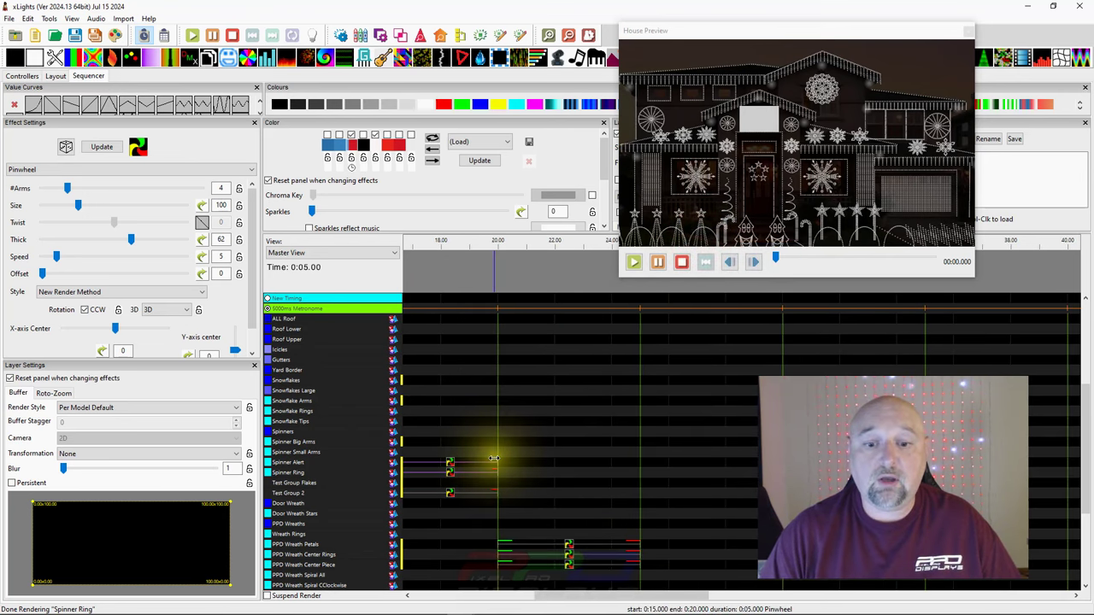
pyautogui.hscroll(3, 470, 463)
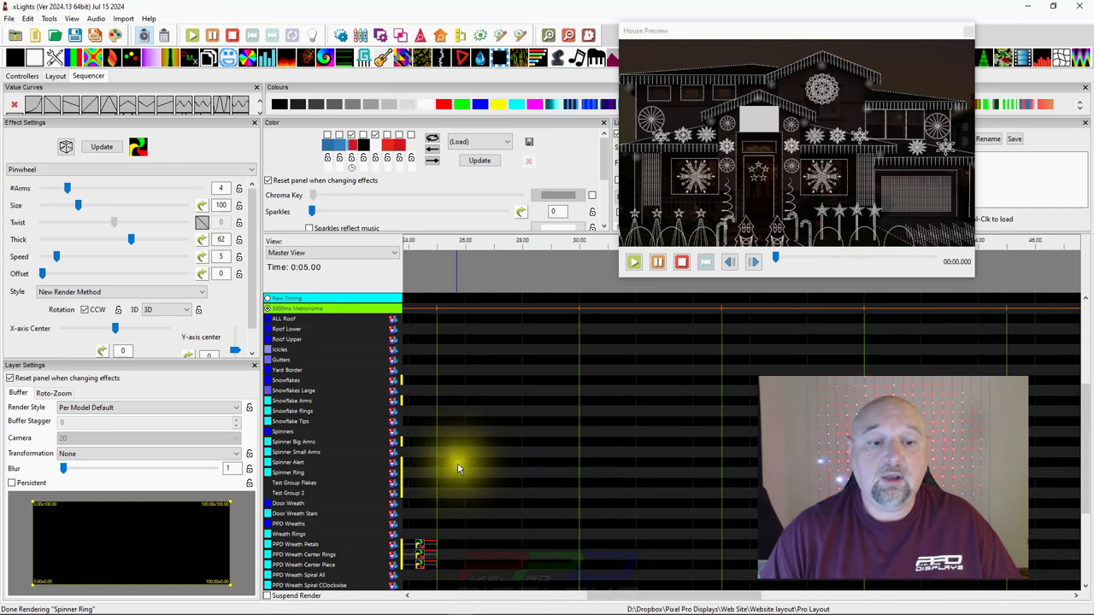
pyautogui.click(458, 466)
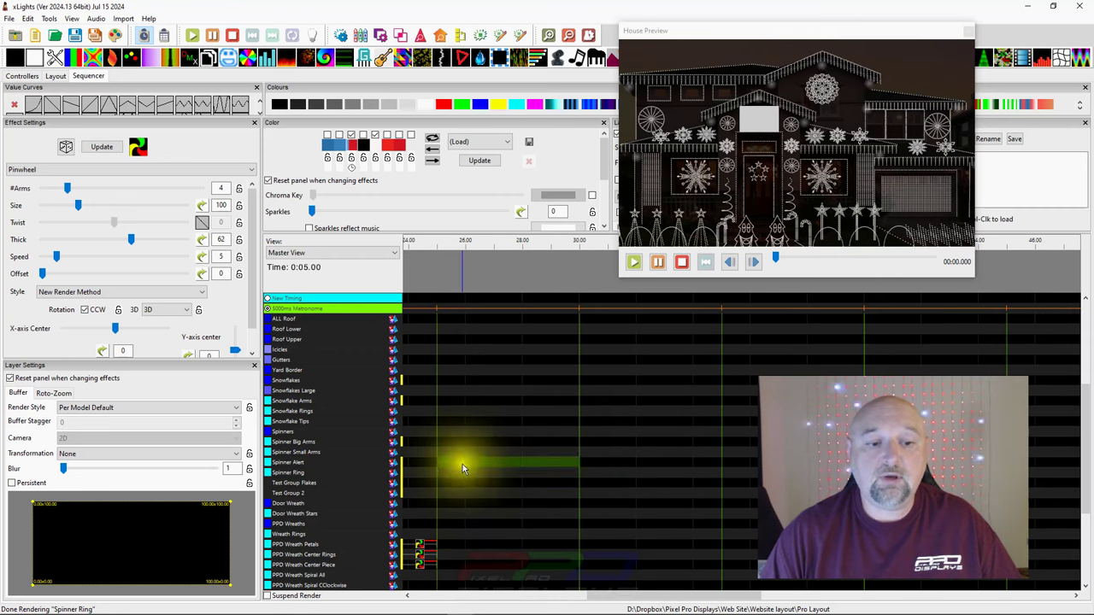
pyautogui.rightClick(463, 464)
pyautogui.click(452, 441)
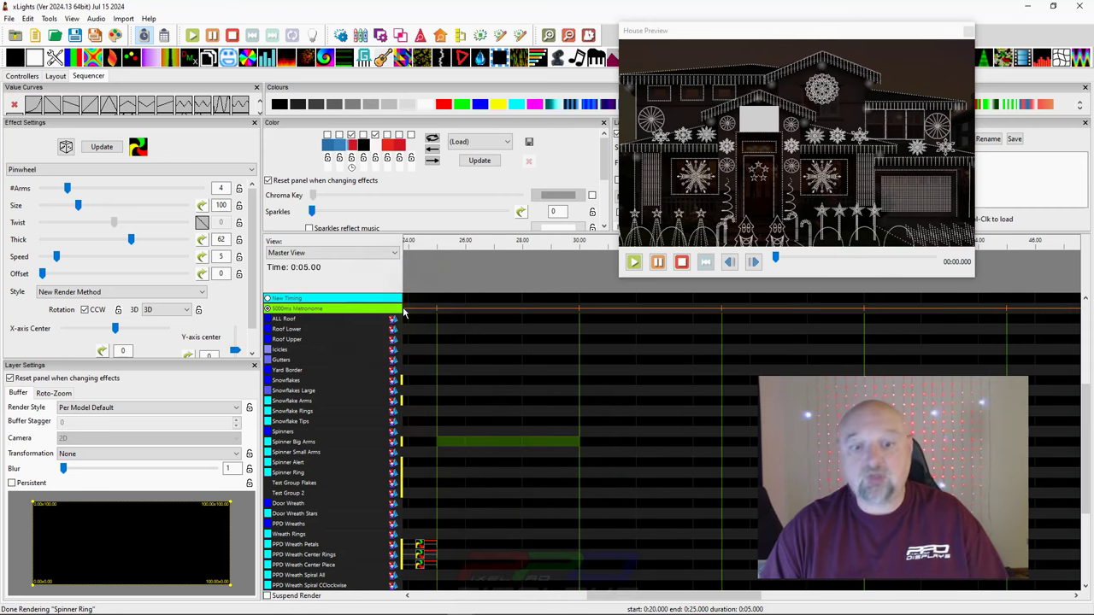
pyautogui.click(508, 445)
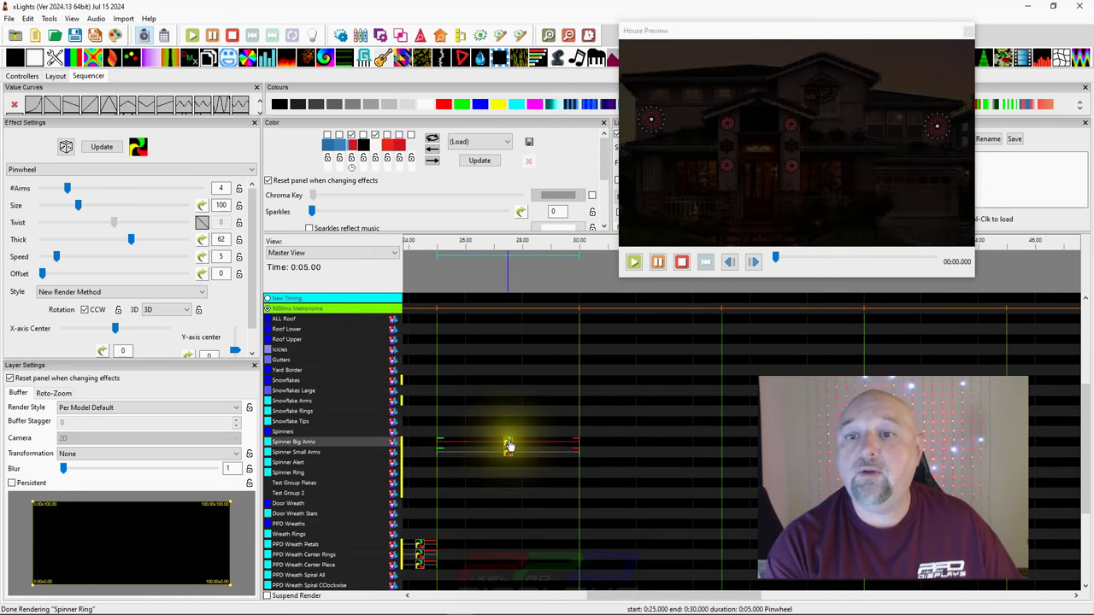
pyautogui.click(508, 446)
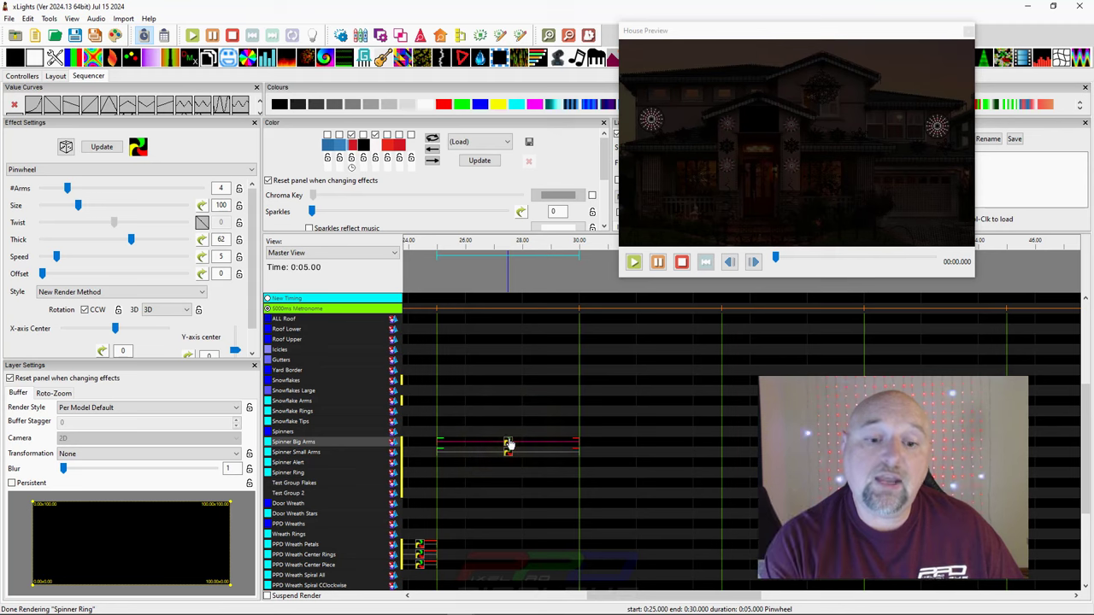
# Set the 0:25–0:30 spinner pinwheels, including Spinner Big Arms, to Overlay - Scaled render style.
pyautogui.click(476, 475)
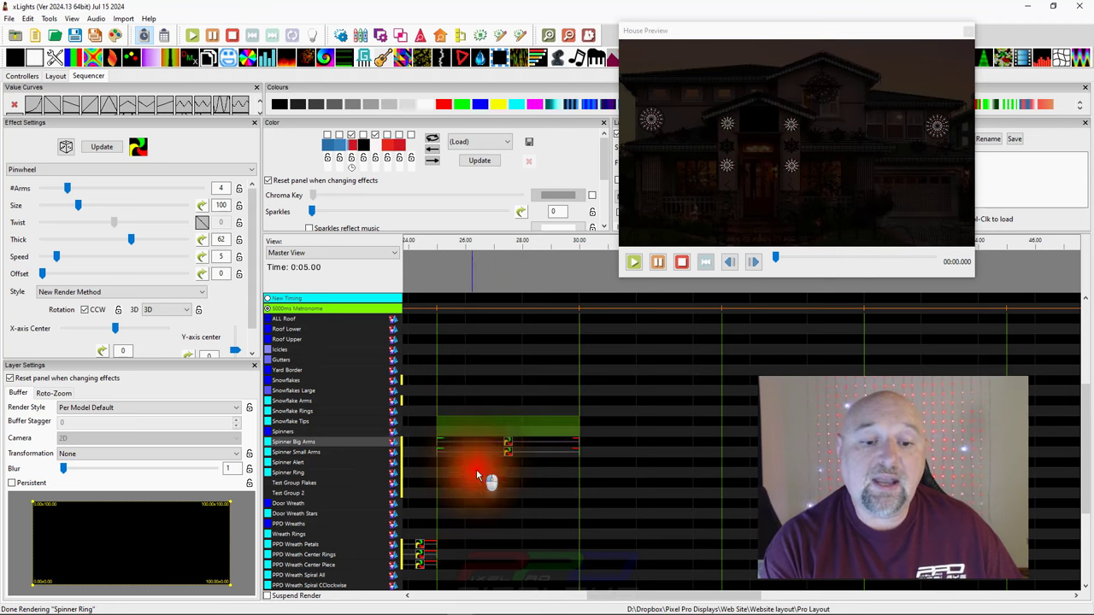
pyautogui.click(116, 409)
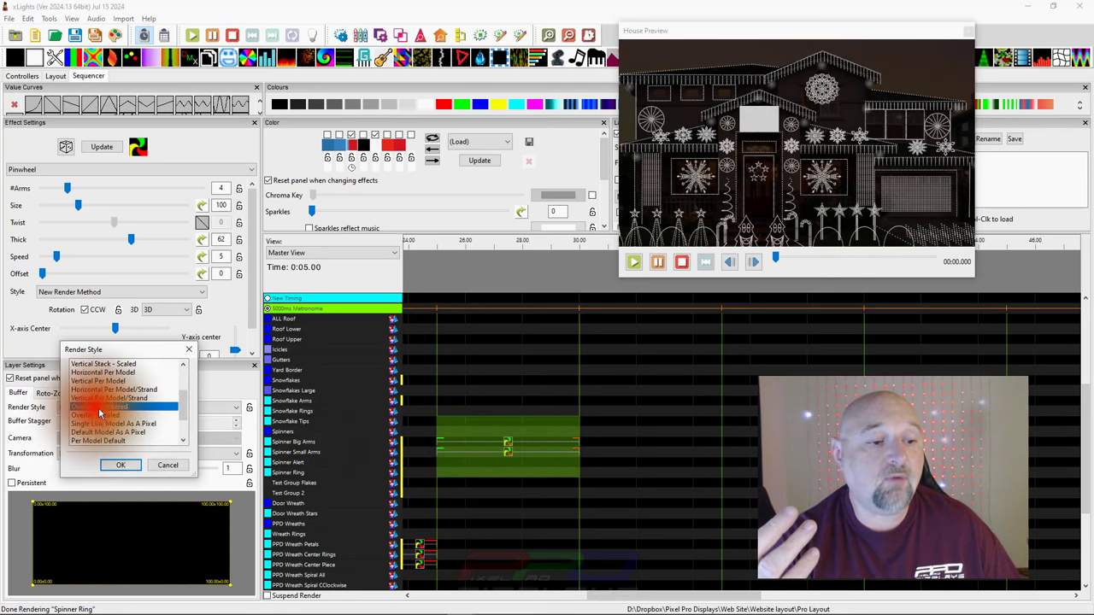
pyautogui.click(102, 415)
pyautogui.click(120, 465)
pyautogui.click(501, 439)
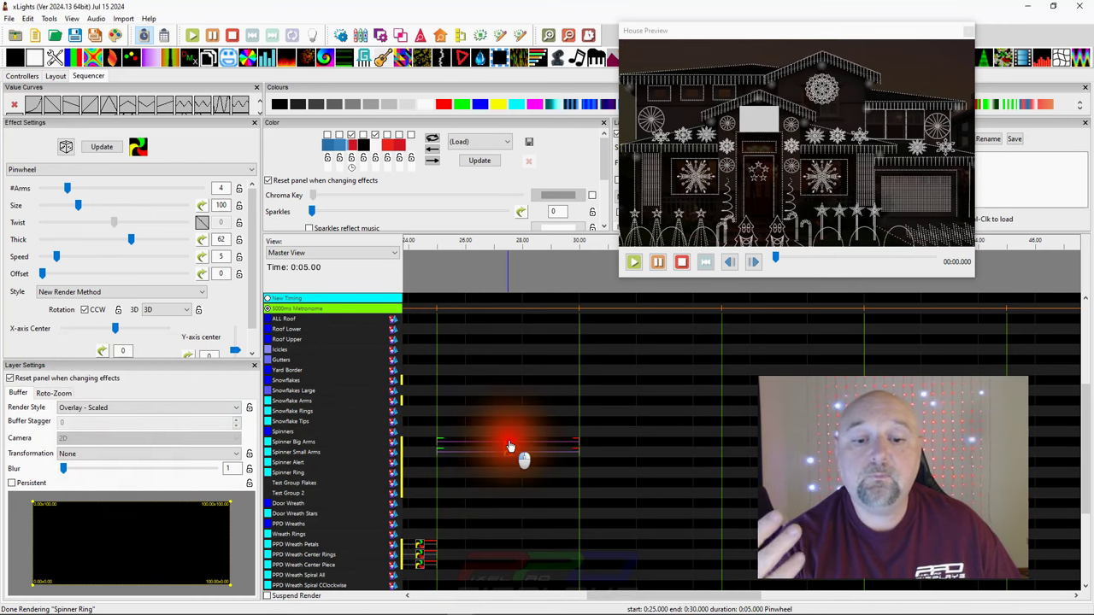
pyautogui.click(511, 446)
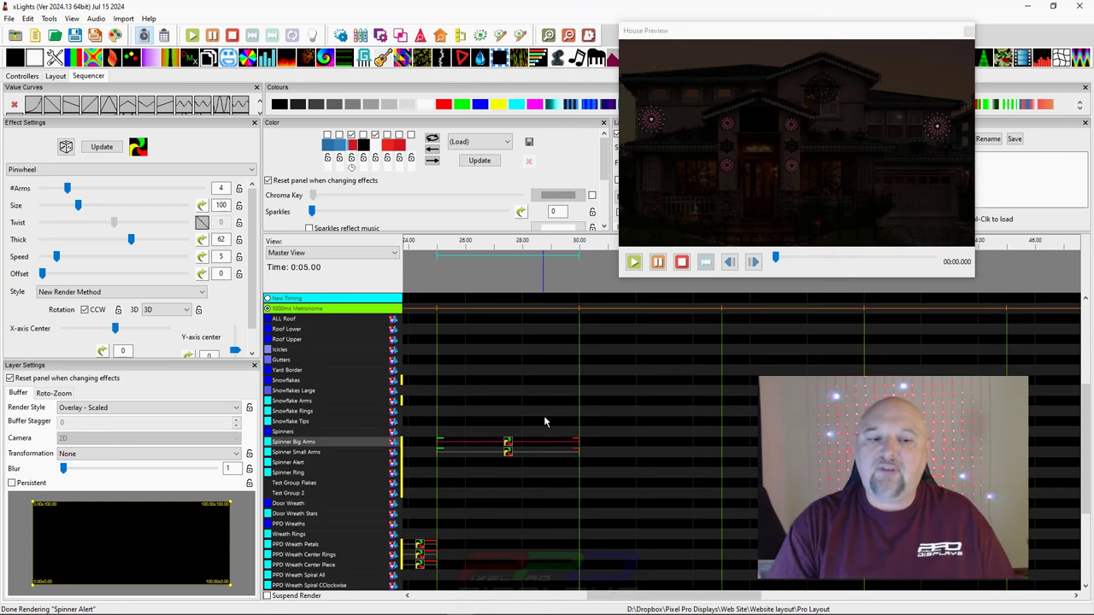
# Preview the Snowflake Arms pinwheel to compare it with the Spinner Big Arms result.
pyautogui.hscroll(-3, 480, 477)
pyautogui.hscroll(-9, 481, 483)
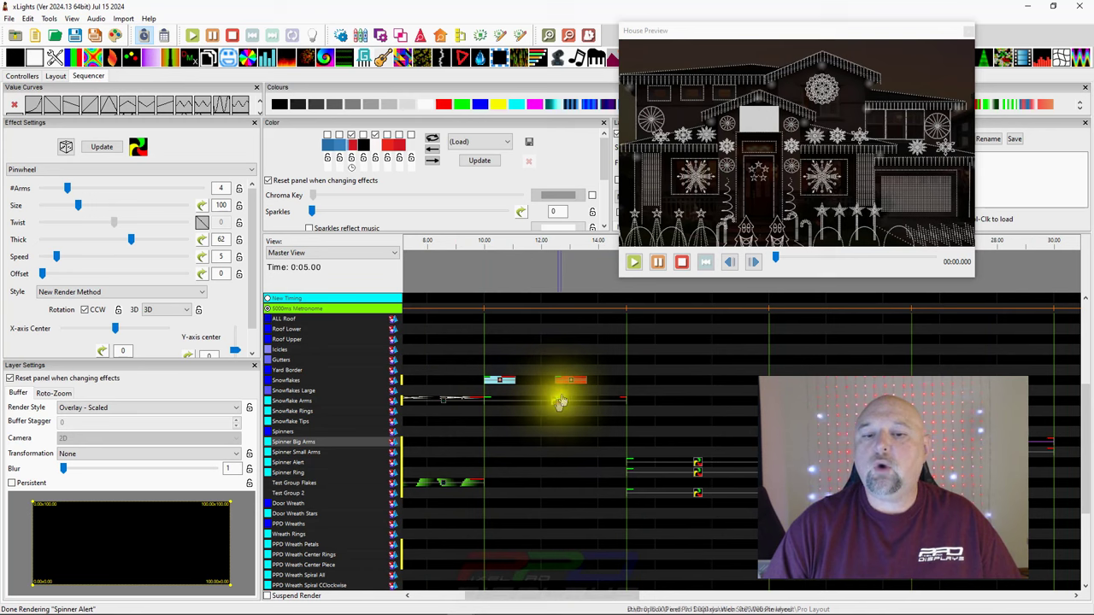
pyautogui.click(560, 400)
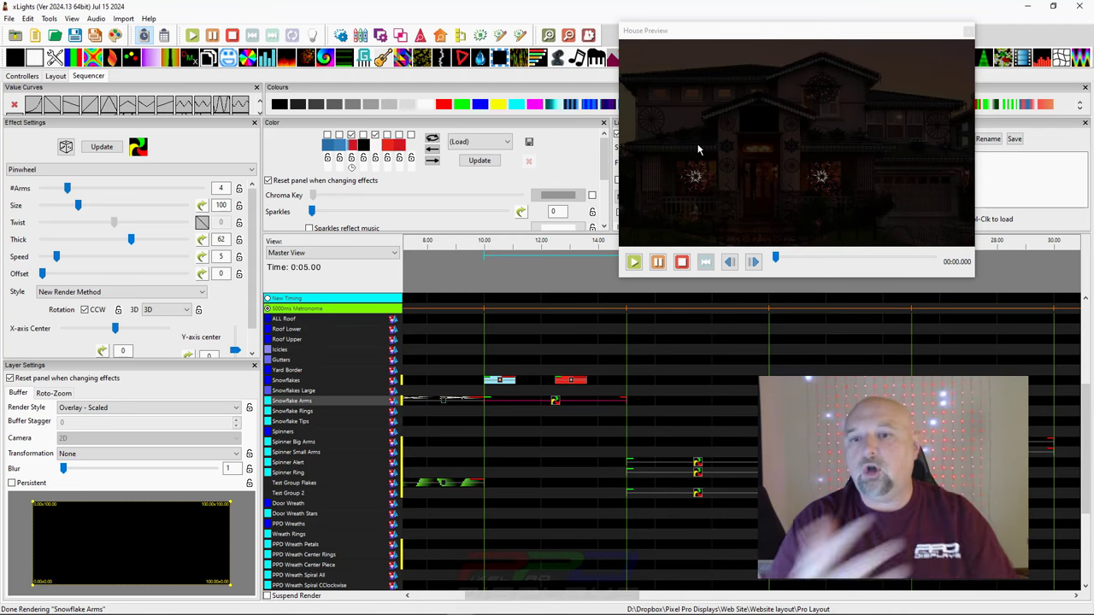
pyautogui.click(293, 441)
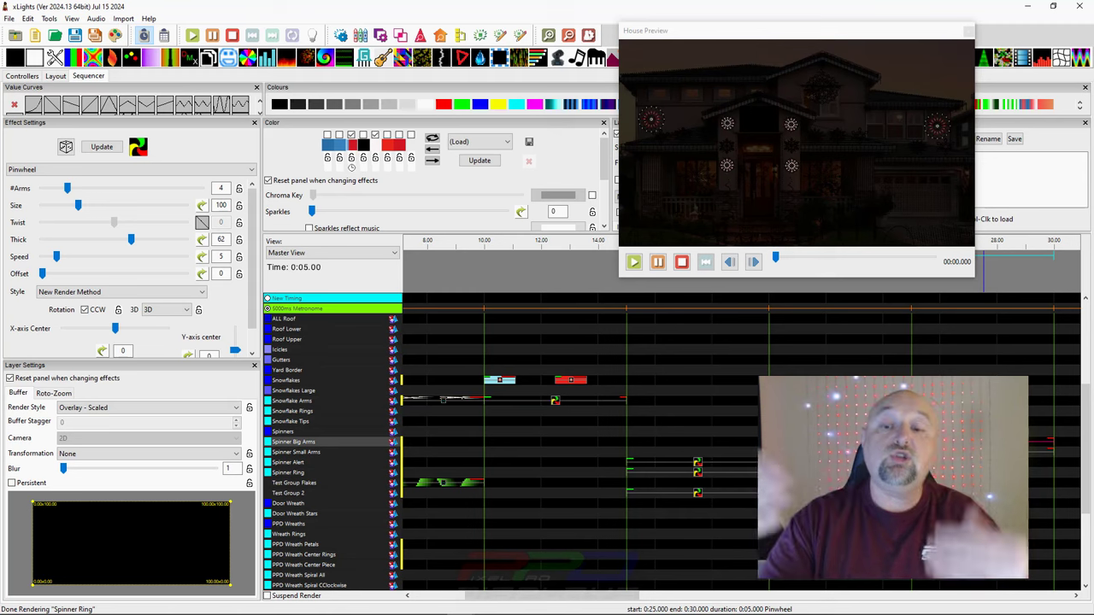
# Select and delete the pinwheels on the Spinner Alert and Spinner Ring rows, then deselect.
pyautogui.click(640, 432)
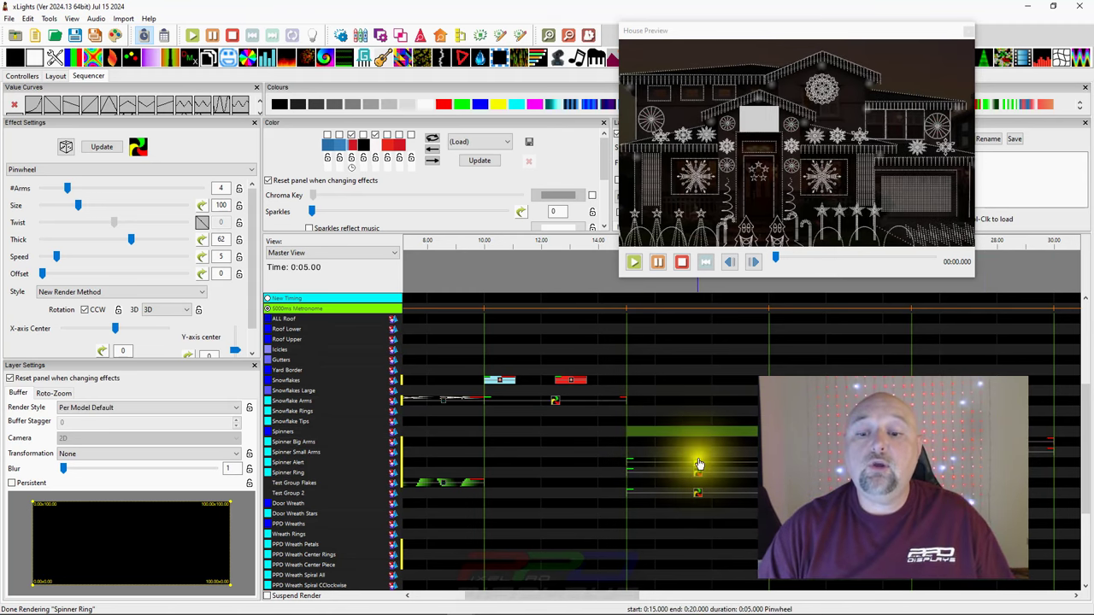
pyautogui.moveTo(694, 457); pyautogui.dragTo(699, 499)
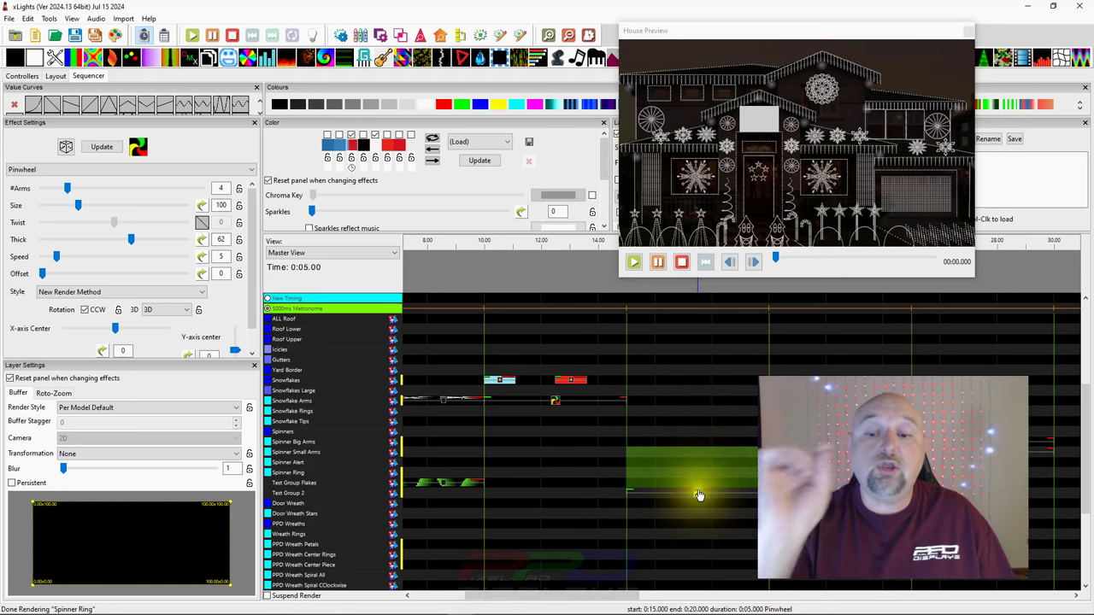
pyautogui.click(696, 488)
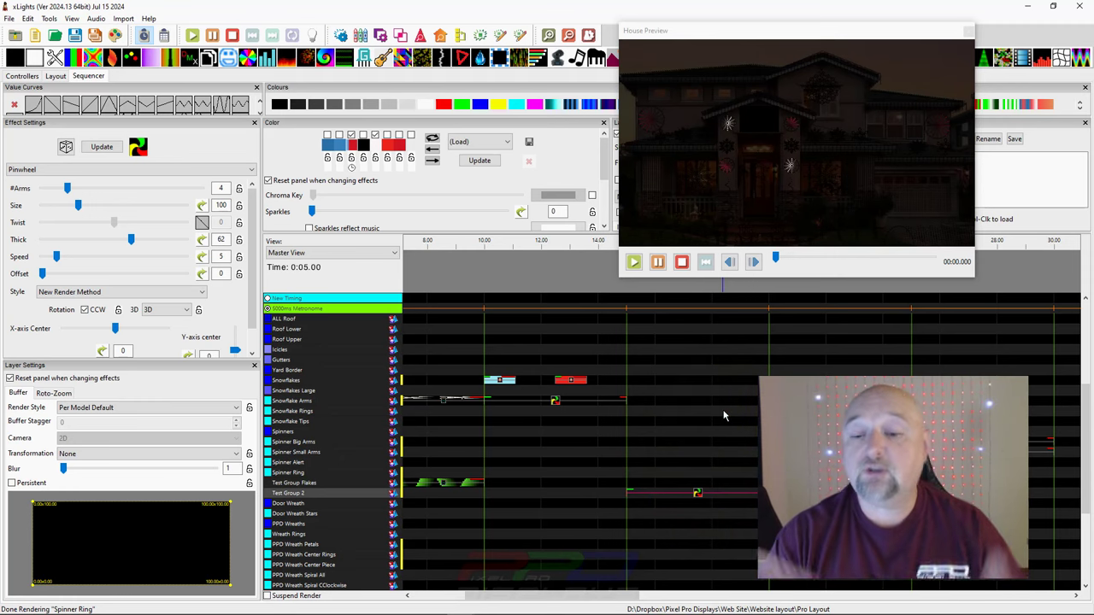
pyautogui.click(598, 440)
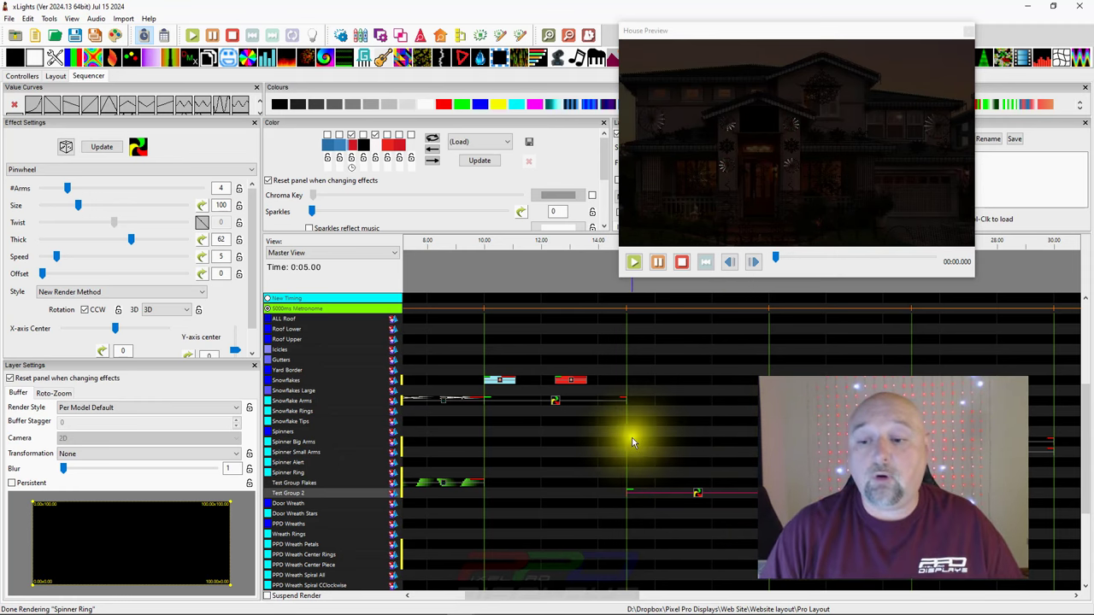
pyautogui.hscroll(3, 591, 459)
pyautogui.hscroll(3, 589, 458)
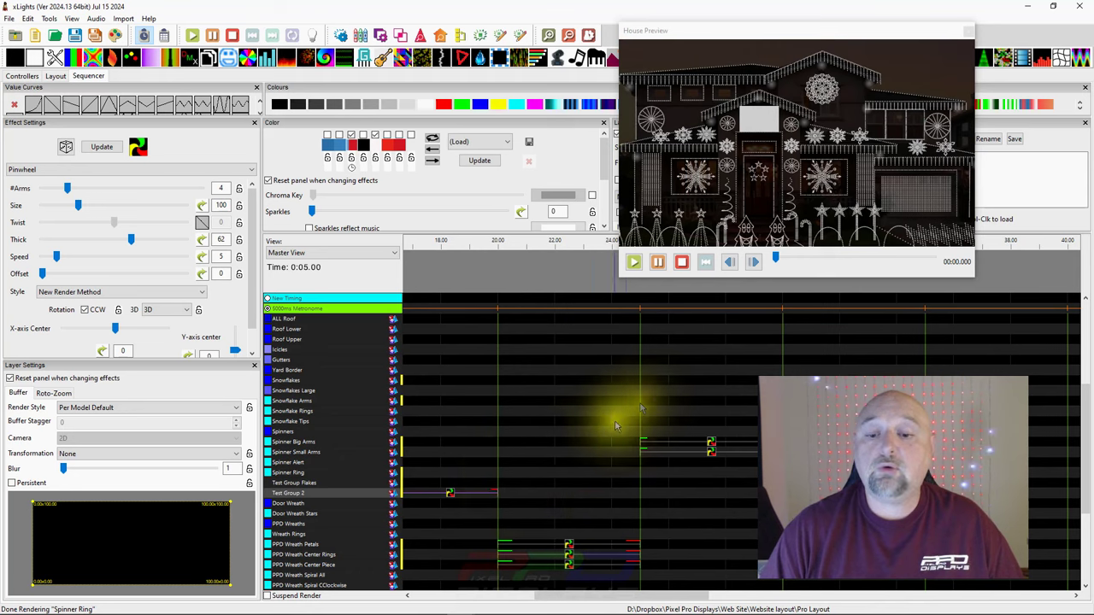
pyautogui.click(693, 518)
# Select the PPD Wreath Petals pinwheel at 0:20 and go to the Layout to inspect Test Group 2.
pyautogui.scroll(-3, 556, 487)
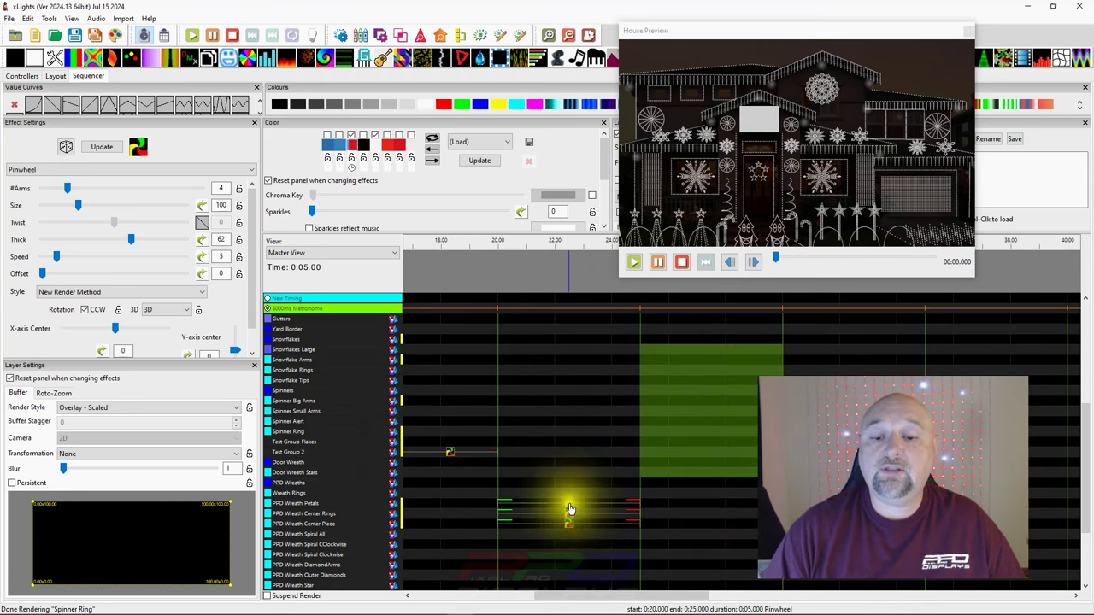
pyautogui.click(564, 462)
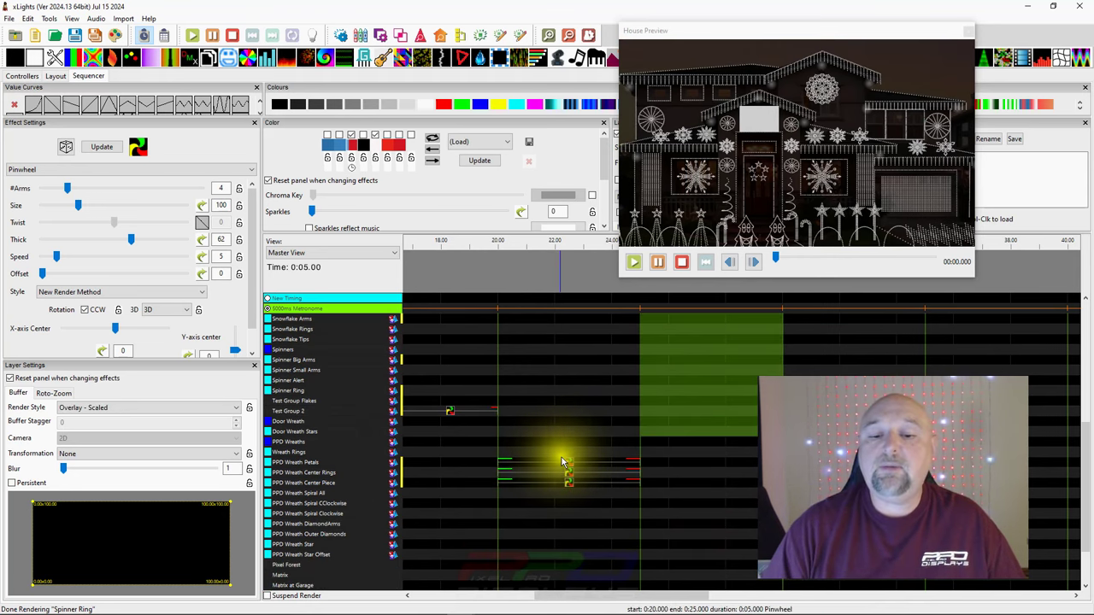
pyautogui.click(567, 464)
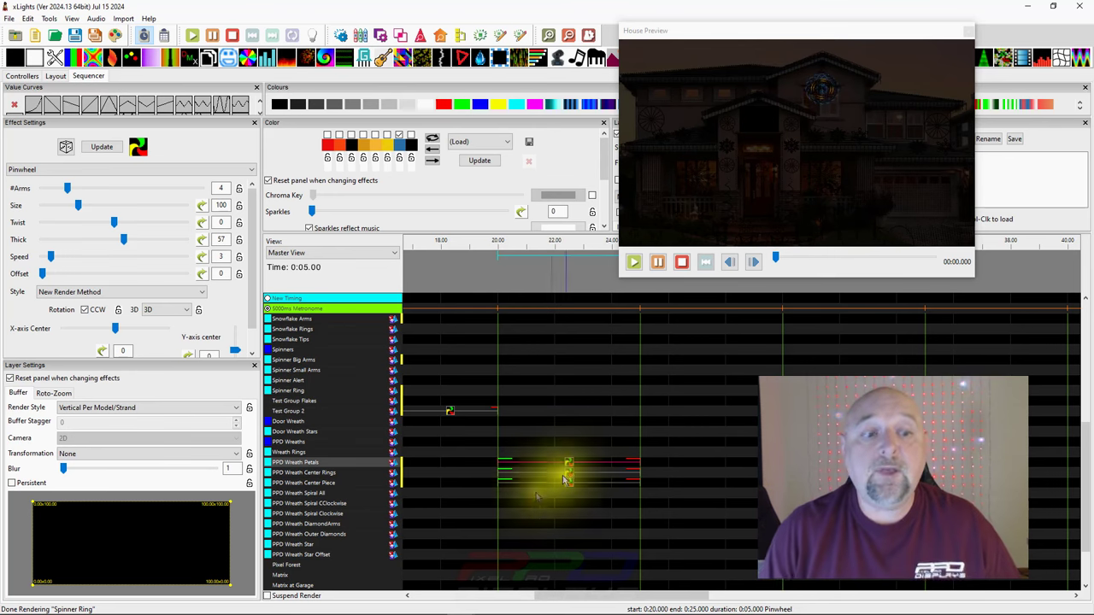
pyautogui.click(55, 76)
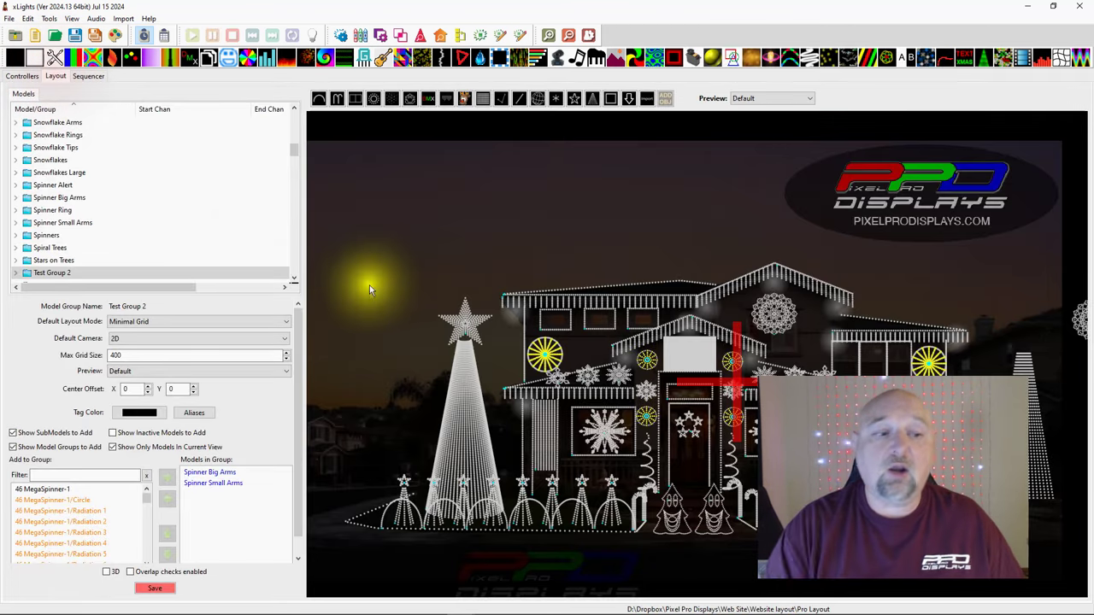
# Group Snowflake Arms and Spinner Alert into a new model group named Test Group 3.
pyautogui.click(56, 123)
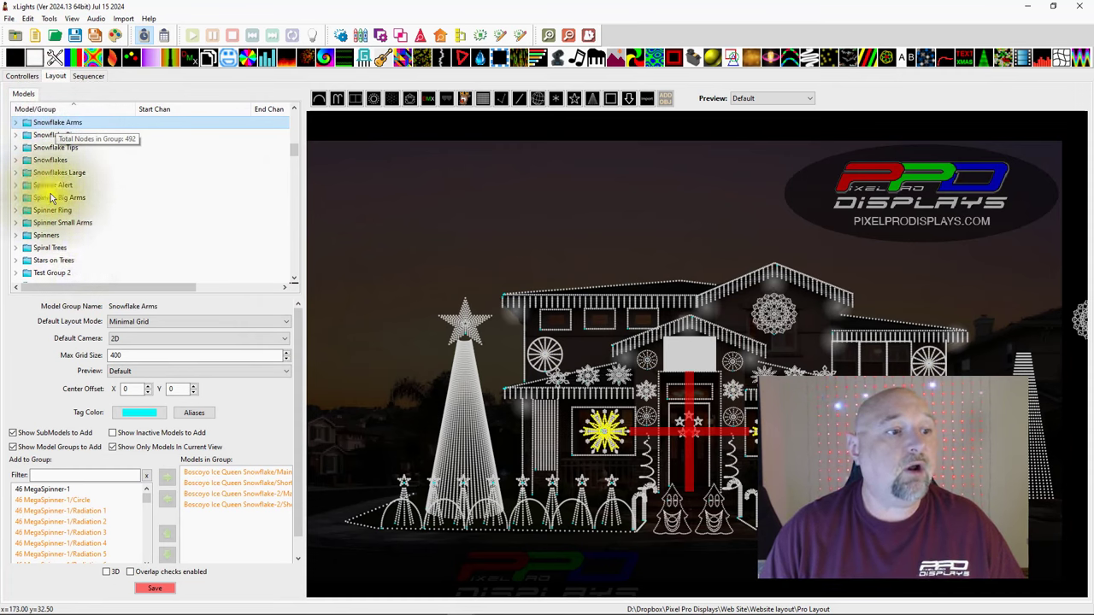
pyautogui.keyDown('ctrl'); pyautogui.click(47, 184); pyautogui.keyUp('ctrl')
pyautogui.rightClick(44, 185)
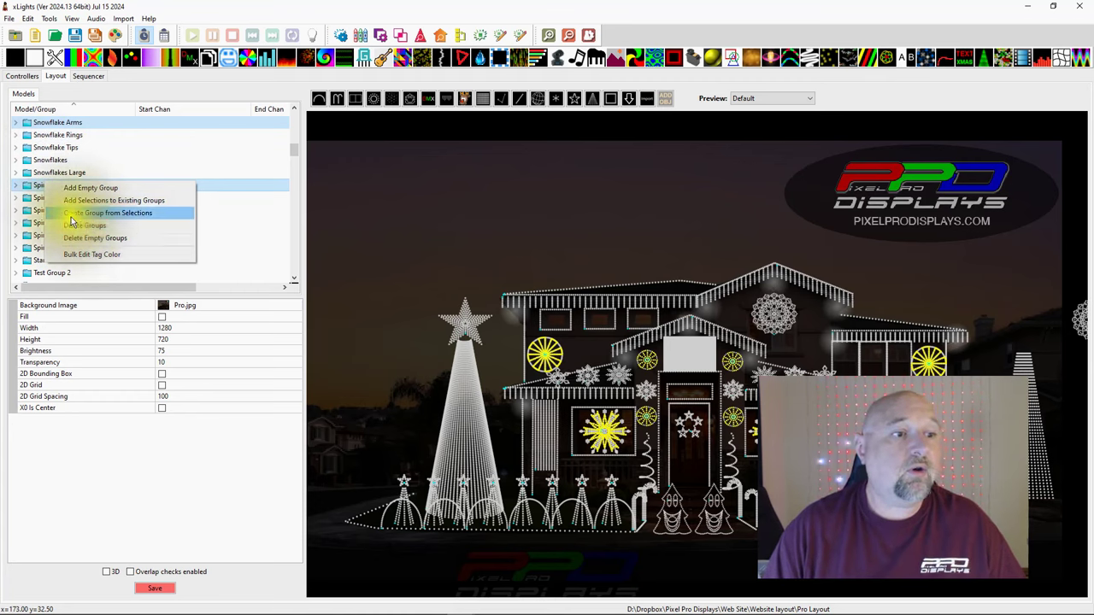
pyautogui.click(77, 212)
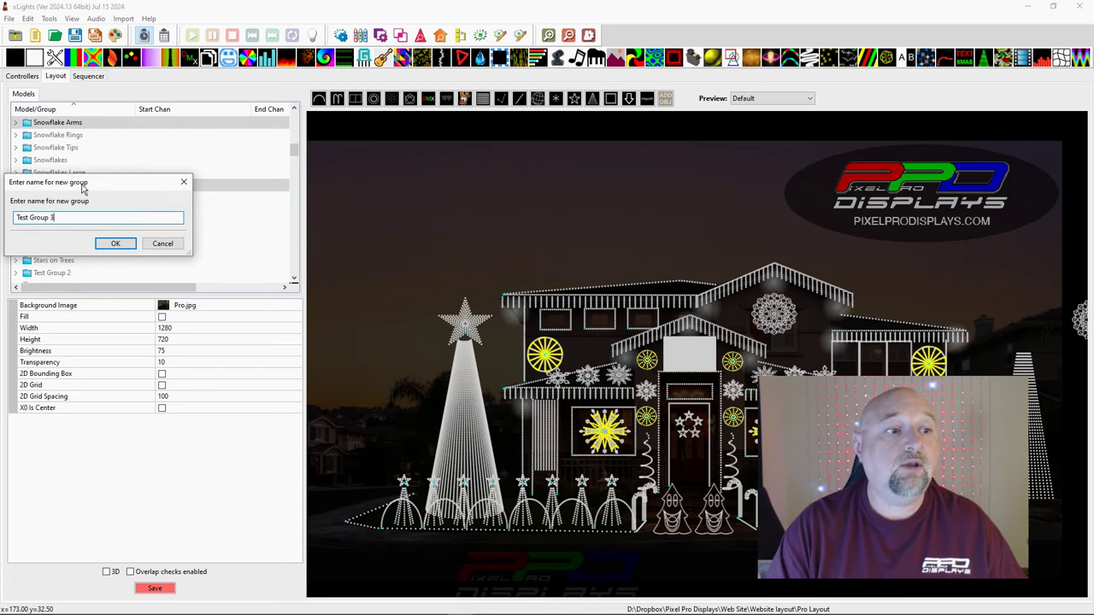
pyautogui.click(115, 244)
# Back in the sequencer, add Test Group 3 to Display Elements right below Test Group 2.
pyautogui.click(83, 74)
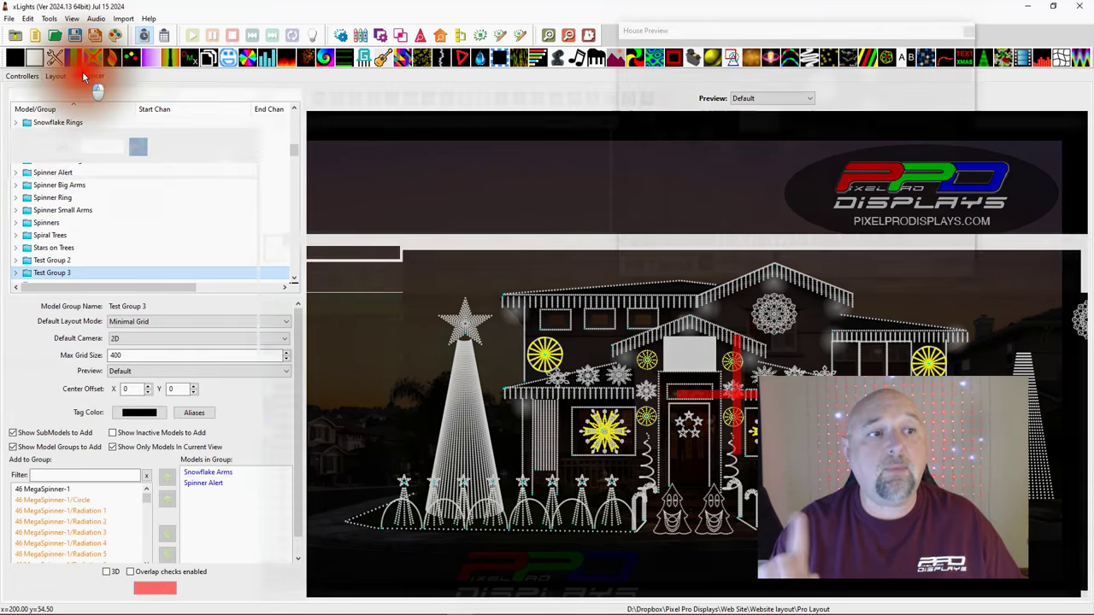
pyautogui.click(456, 32)
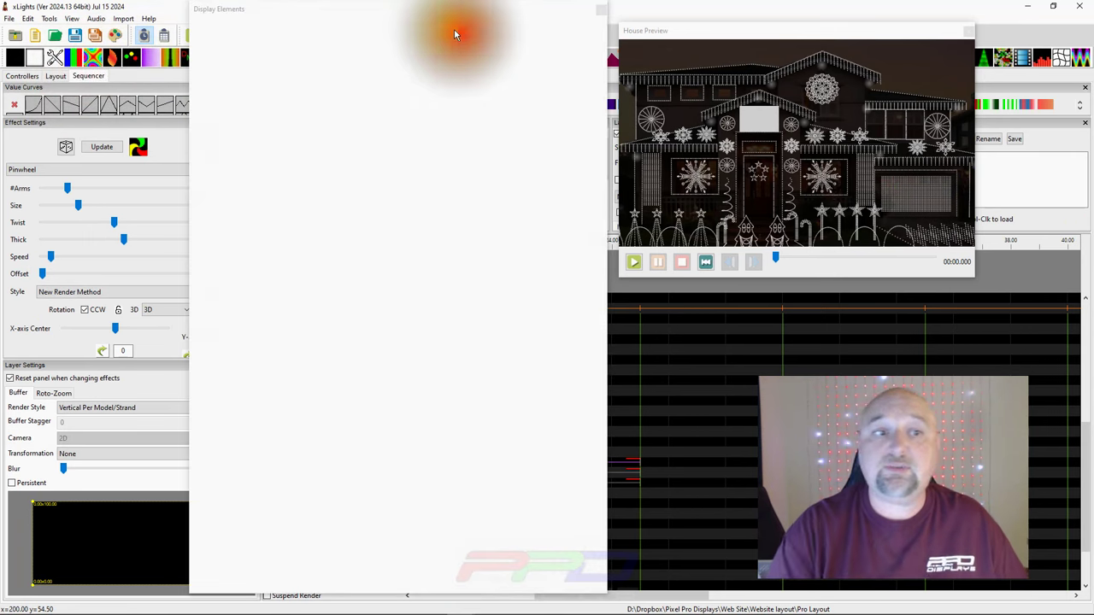
pyautogui.scroll(-15, 226, 256)
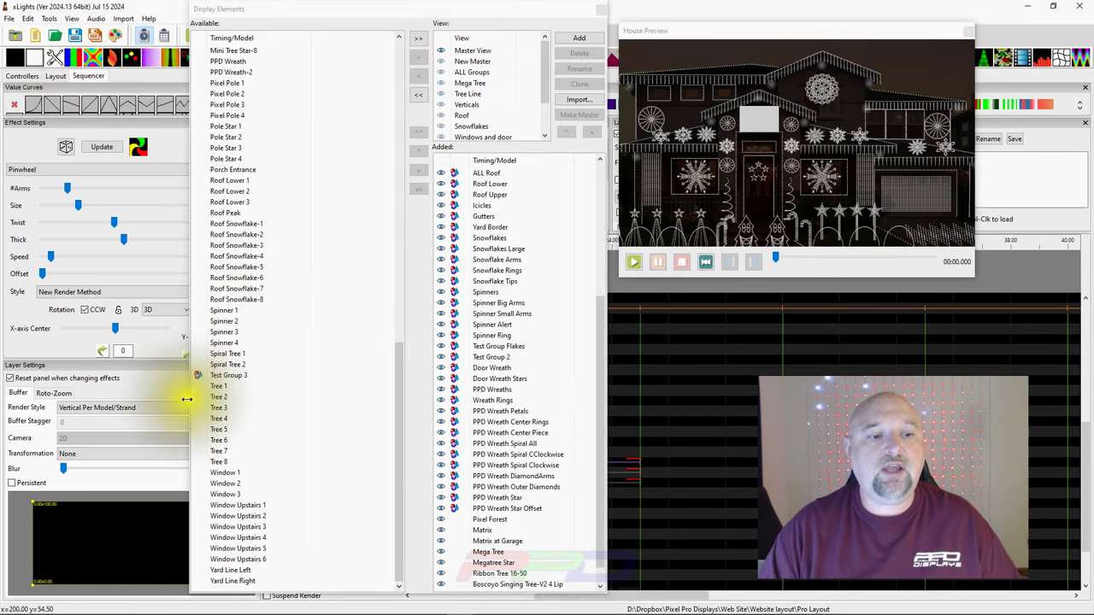
pyautogui.moveTo(227, 375); pyautogui.dragTo(499, 358)
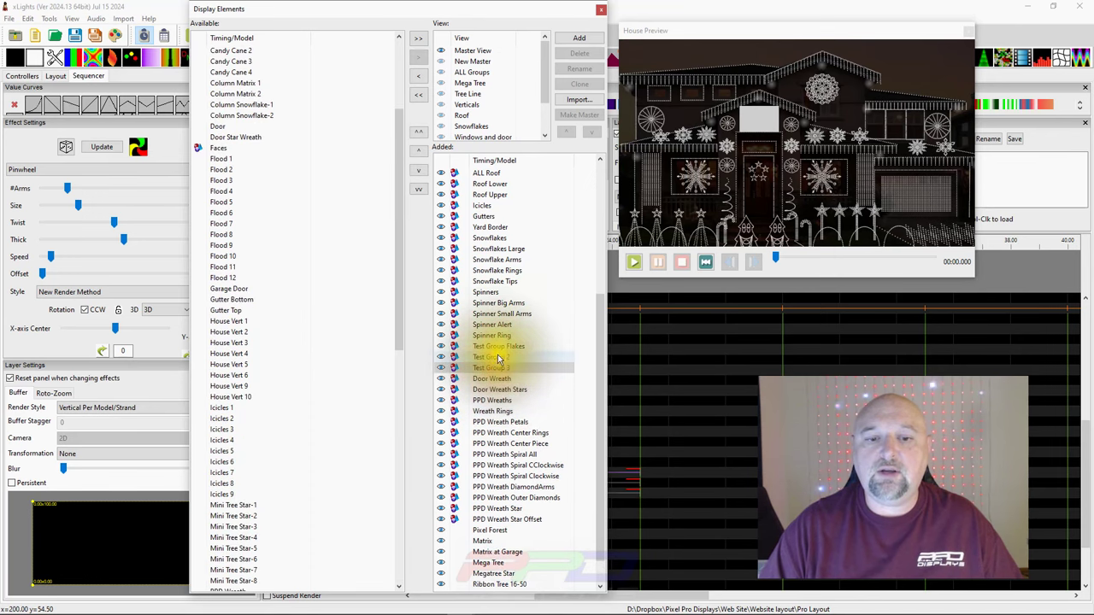
# Copy the PPD Wreath Petals pinwheel onto the Test Group 3 row at 0:20–0:25.
pyautogui.click(601, 9)
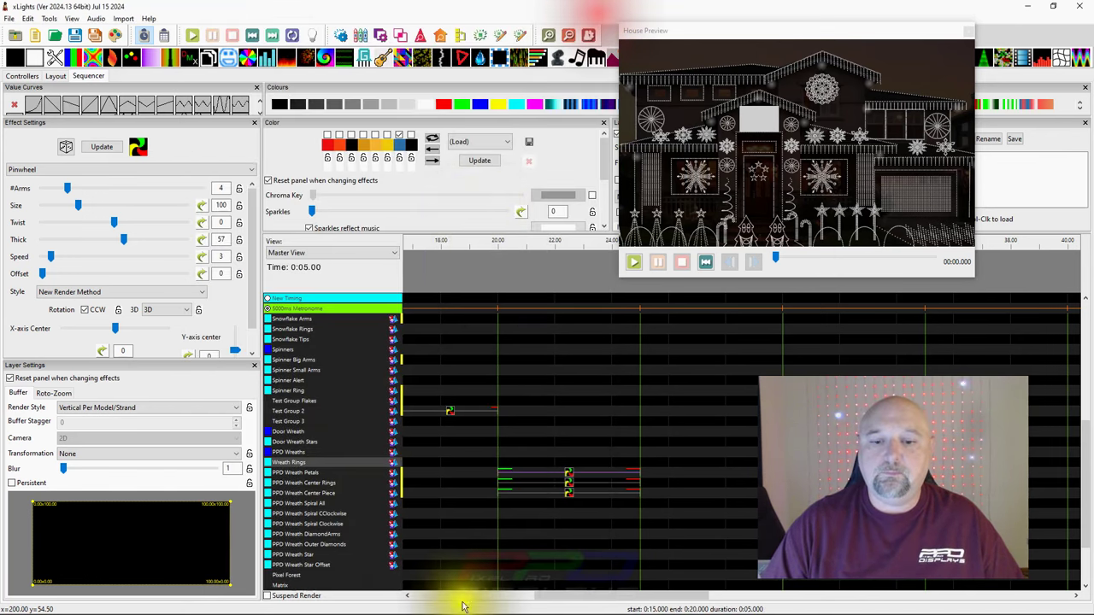
pyautogui.click(568, 475)
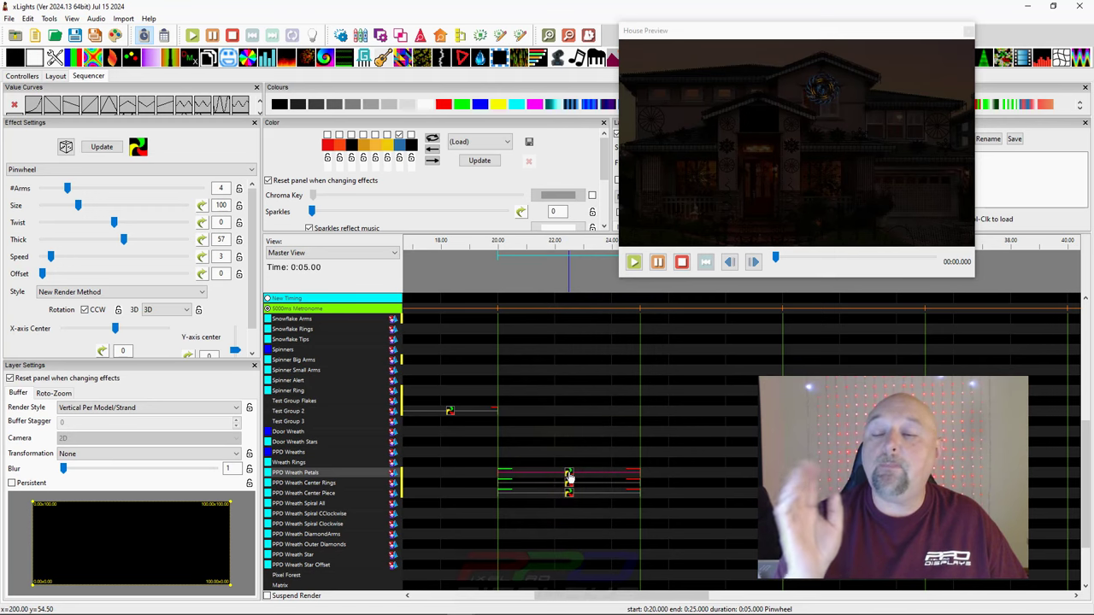
pyautogui.rightClick(568, 477)
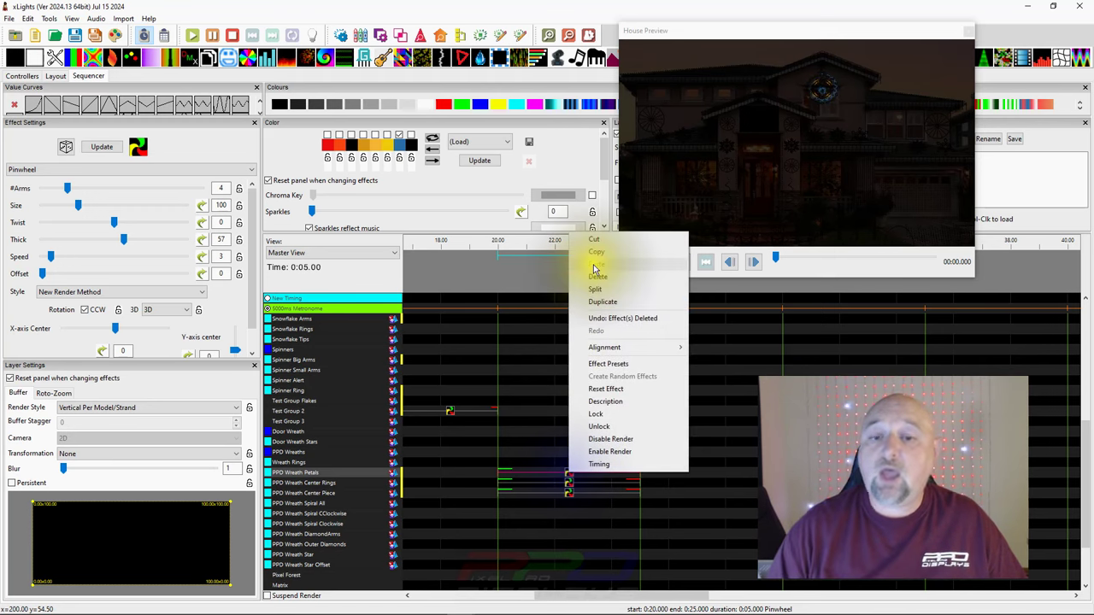
pyautogui.click(591, 256)
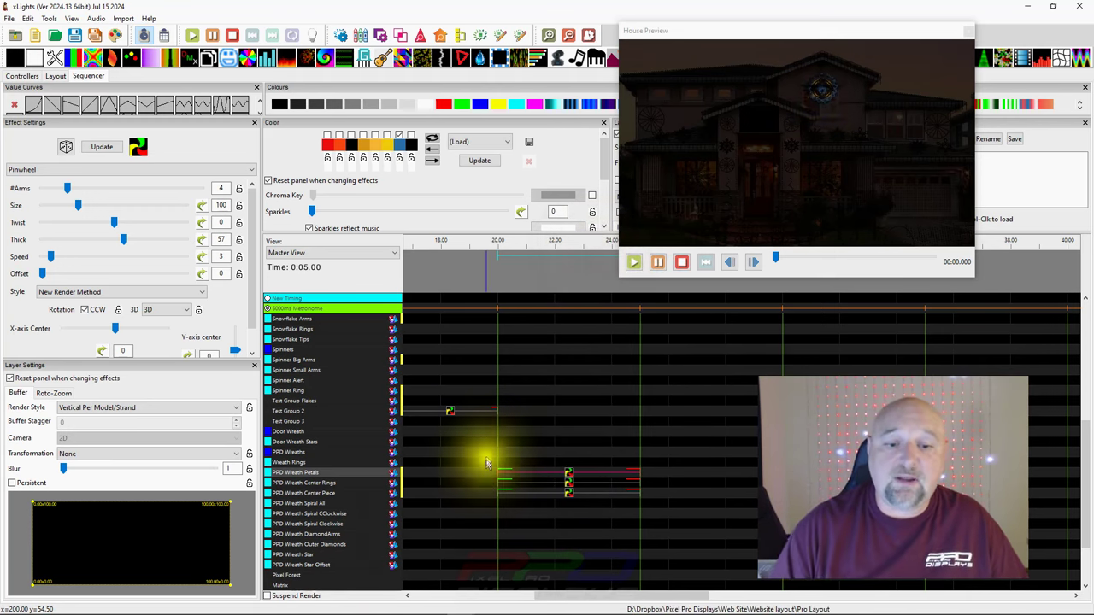
pyautogui.rightClick(535, 421)
pyautogui.click(560, 213)
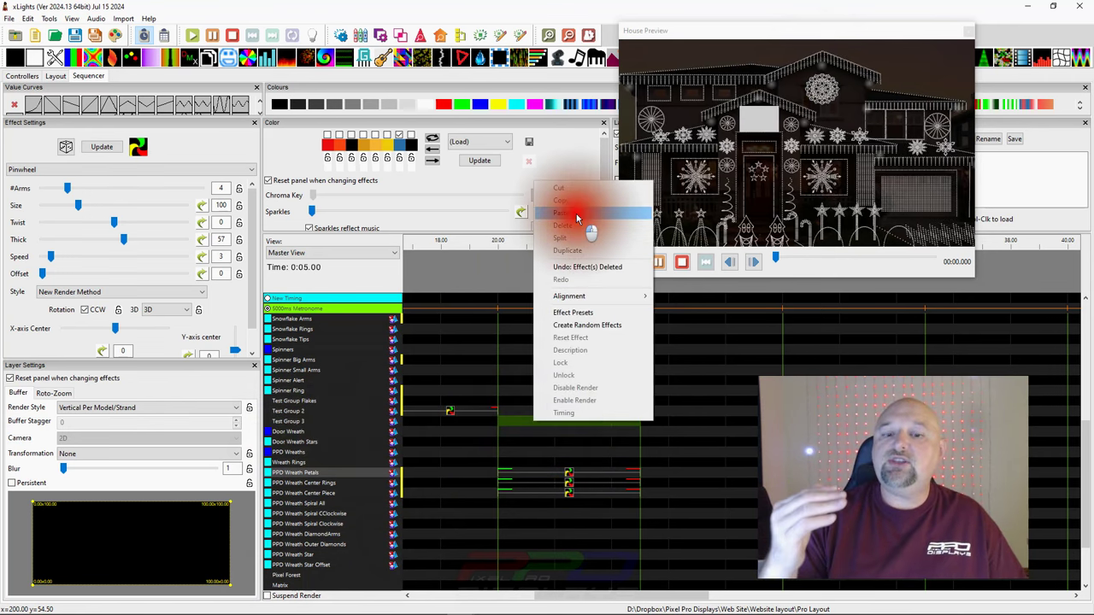